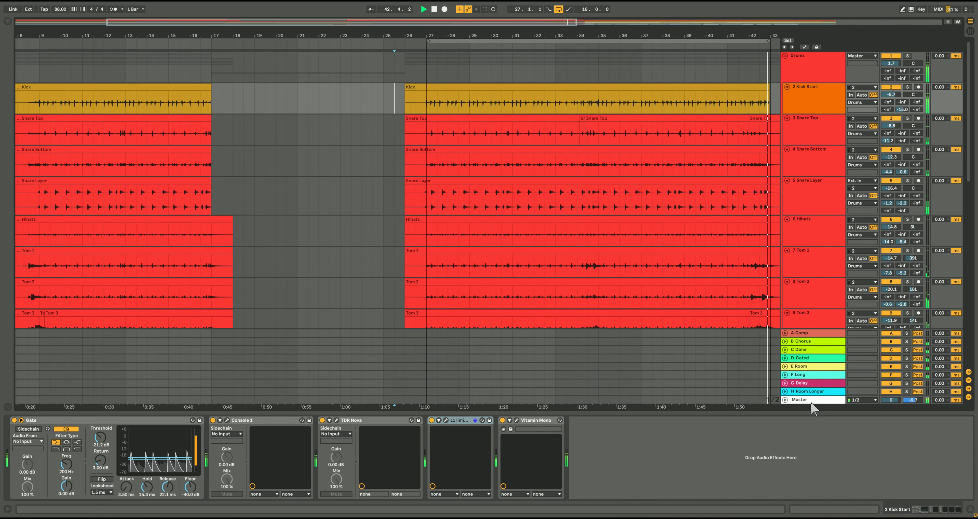
Show the Master track's device chain and highlight its Console 1 and L2 Stereo devices
click(803, 400)
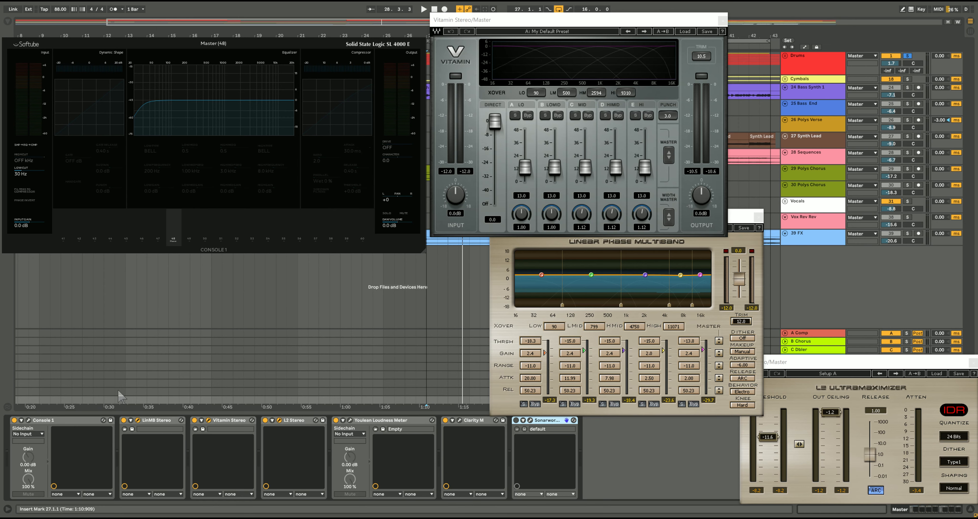
click(73, 420)
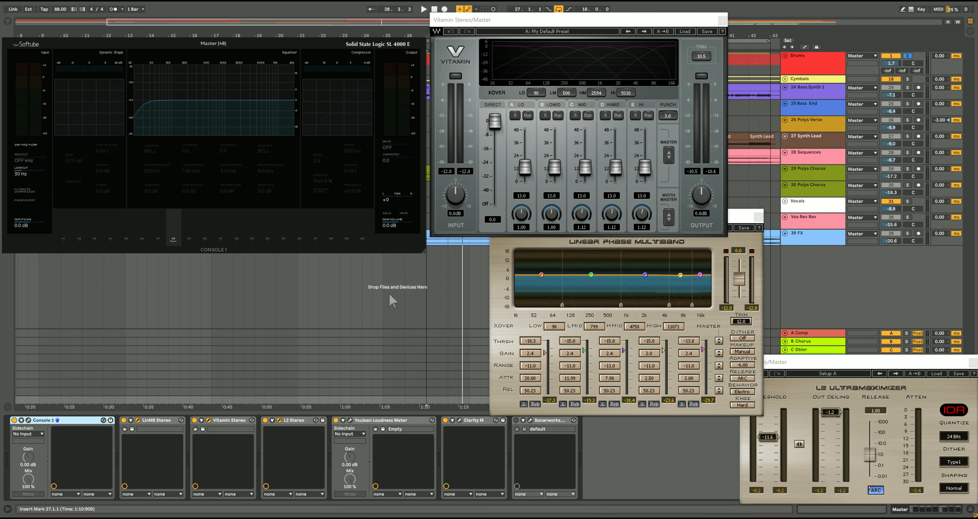
click(297, 421)
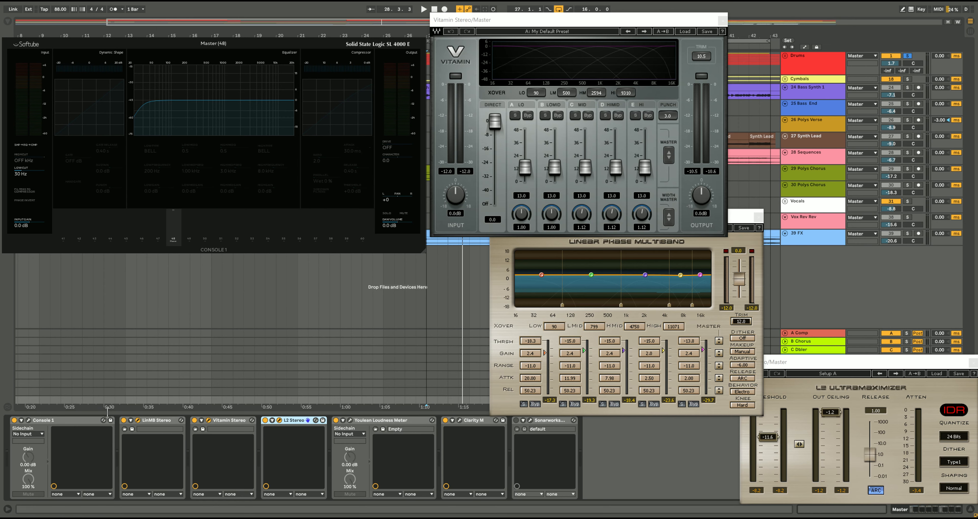
click(81, 421)
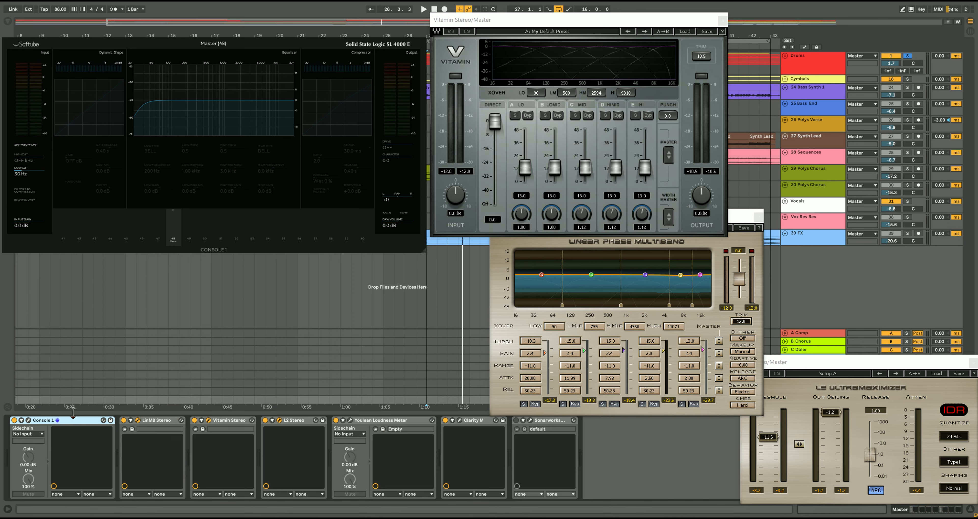
Rearrange the floating LinMB Stereo and Vitamin Stereo plug-in windows over the arrangement
click(741, 221)
drag(741, 221, 661, 218)
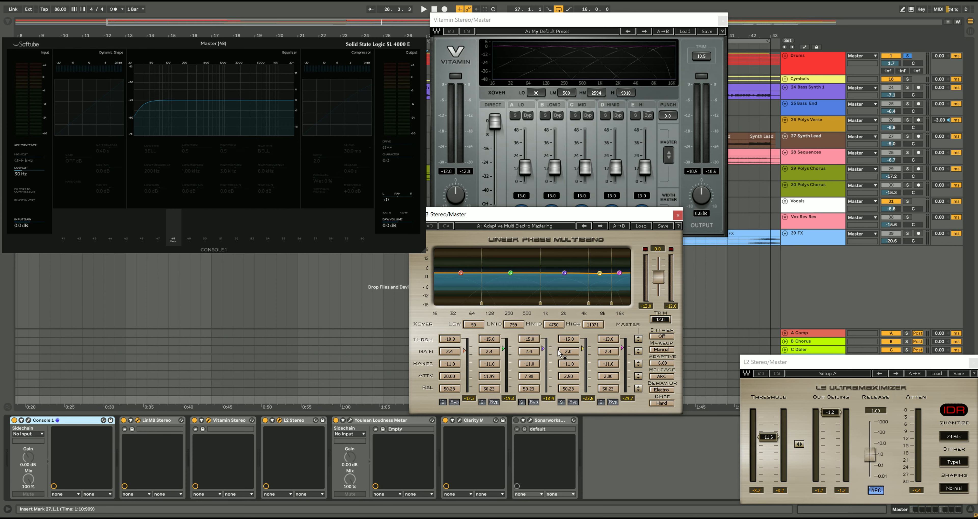
drag(690, 20, 706, 37)
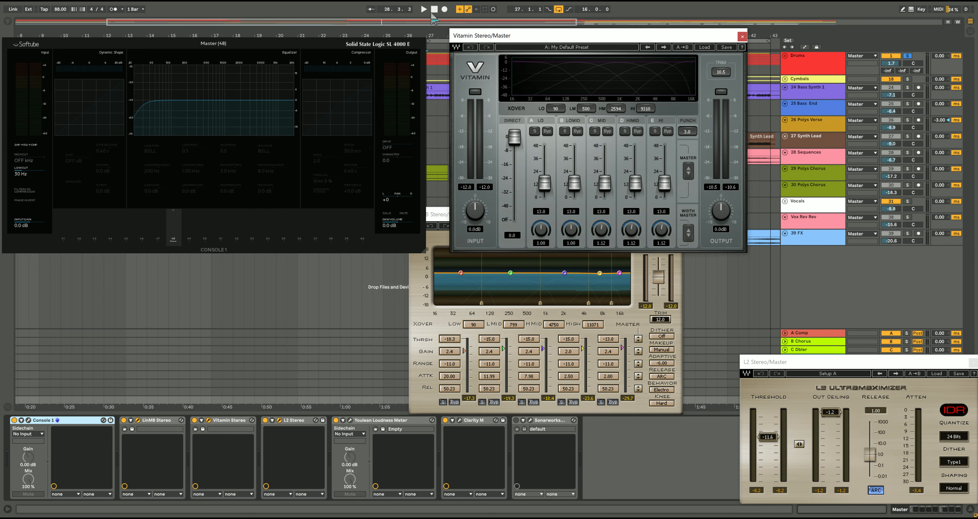
Start playback with the Drums group unsoloed and move the LinMB window lower
key(space)
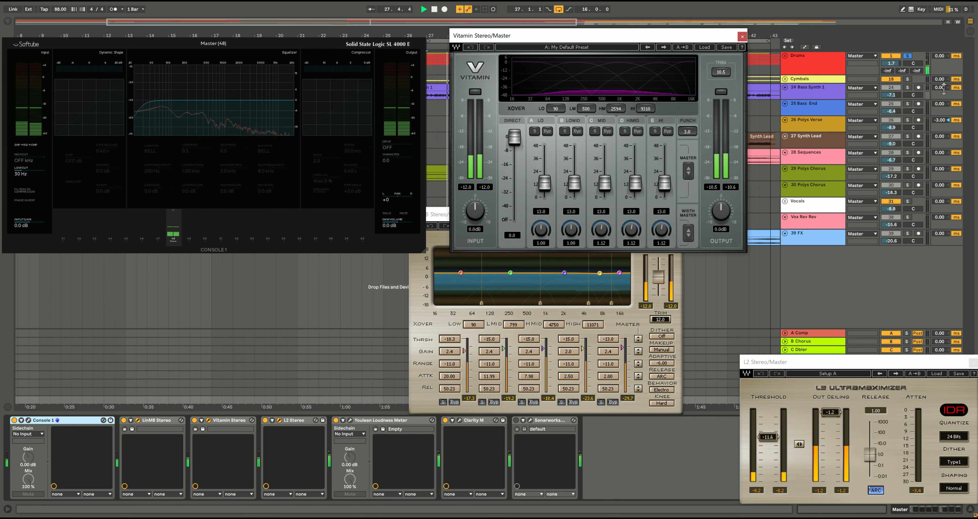
click(908, 57)
drag(448, 217, 433, 243)
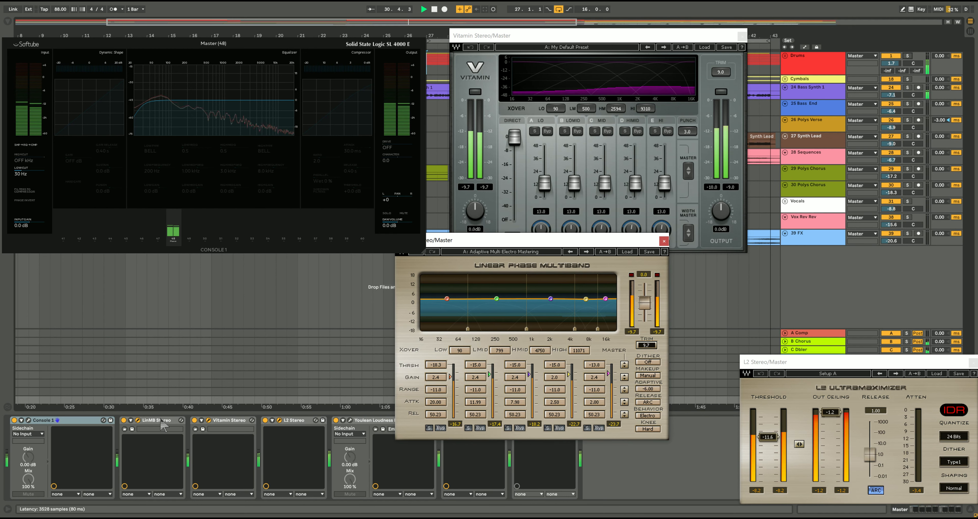
Bypass and re-enable LinMB Stereo on the Master during playback to compare the sound, and stop playback
click(124, 421)
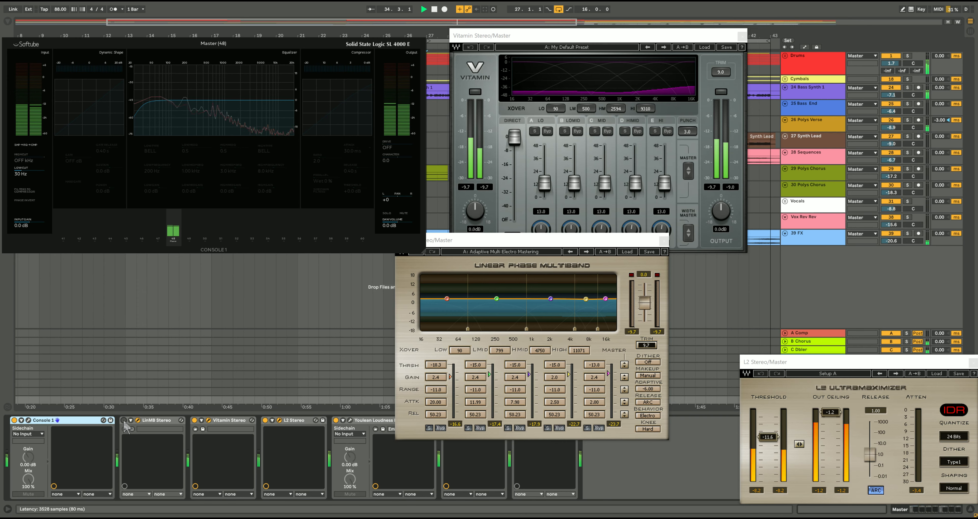
click(124, 421)
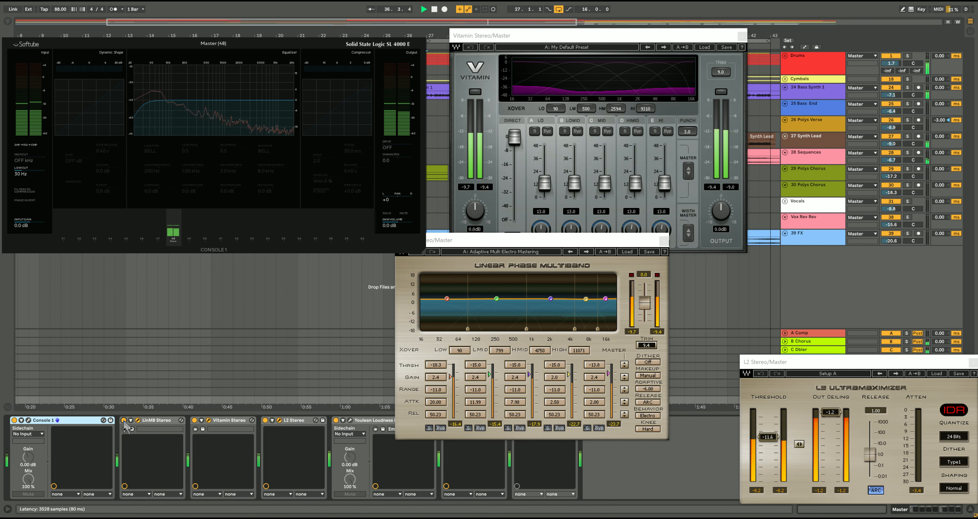
right_click(124, 422)
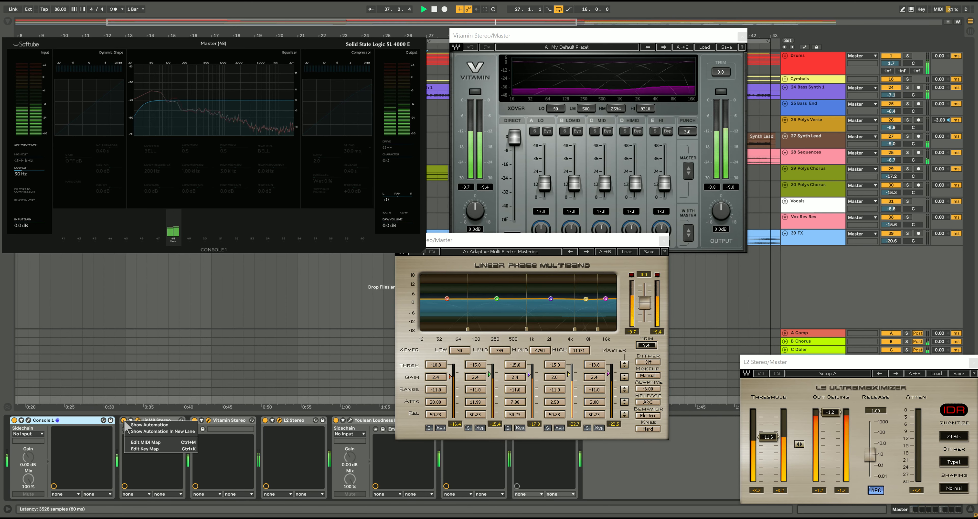
click(226, 424)
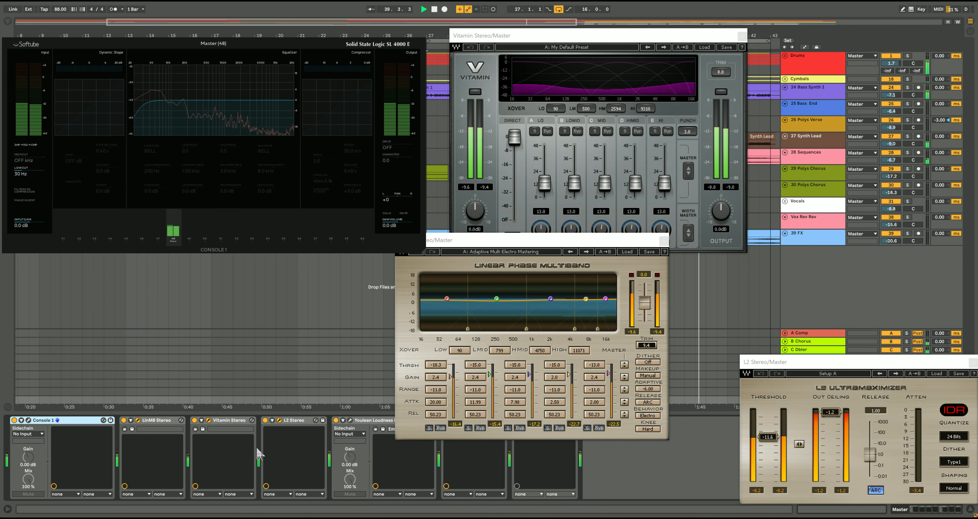
key(space)
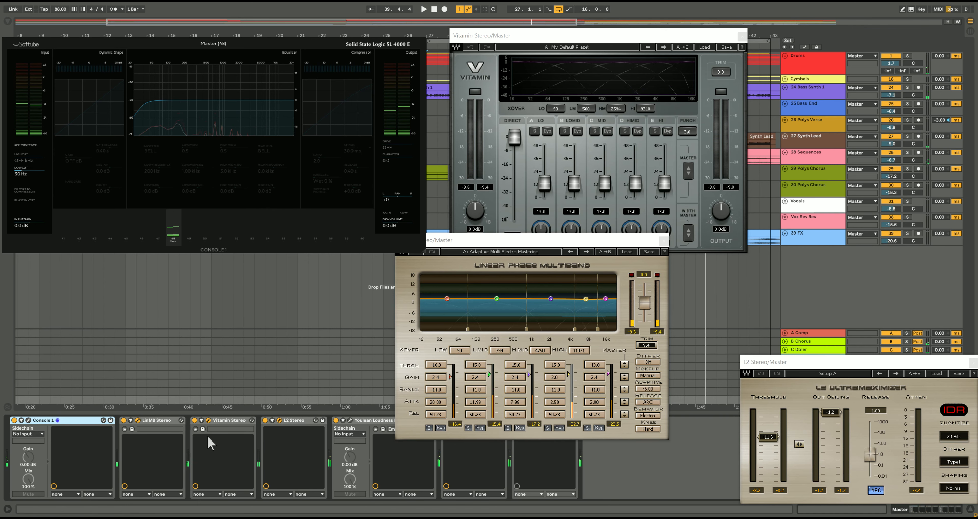
Select the Vitamin Stereo device on the Master and move the LinMB window clear of the Vitamin window
click(225, 421)
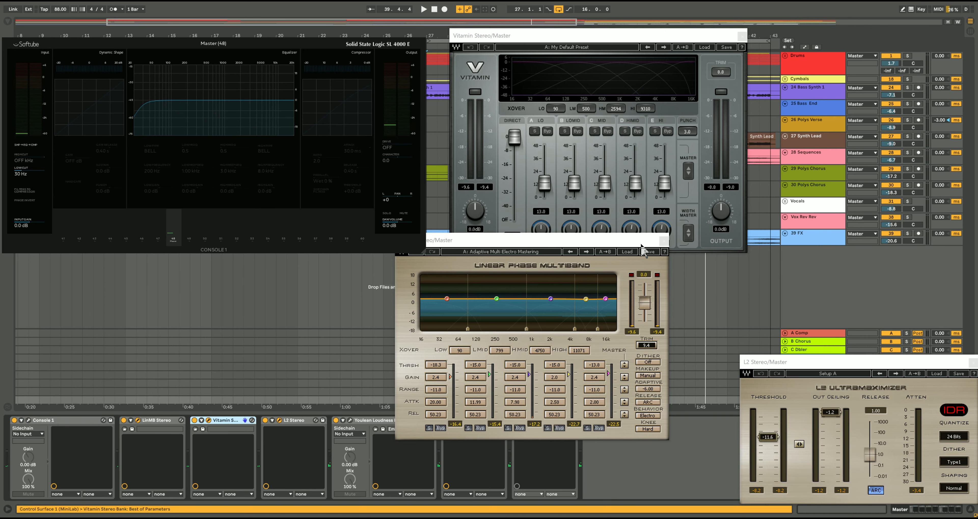
drag(611, 243, 611, 253)
drag(610, 250, 611, 264)
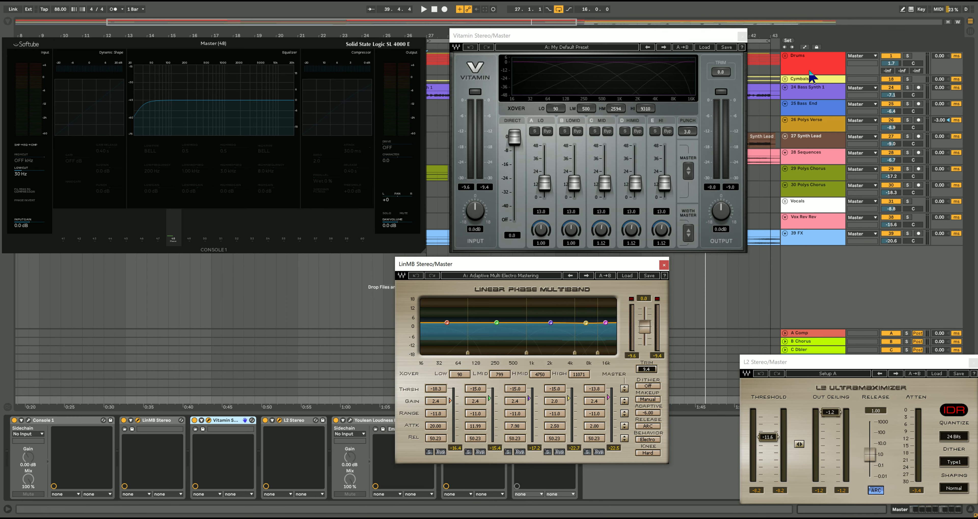
Play the loop and repeatedly toggle Vitamin Stereo, followed by LinMB Stereo, to compare the master sound with and without them
click(425, 9)
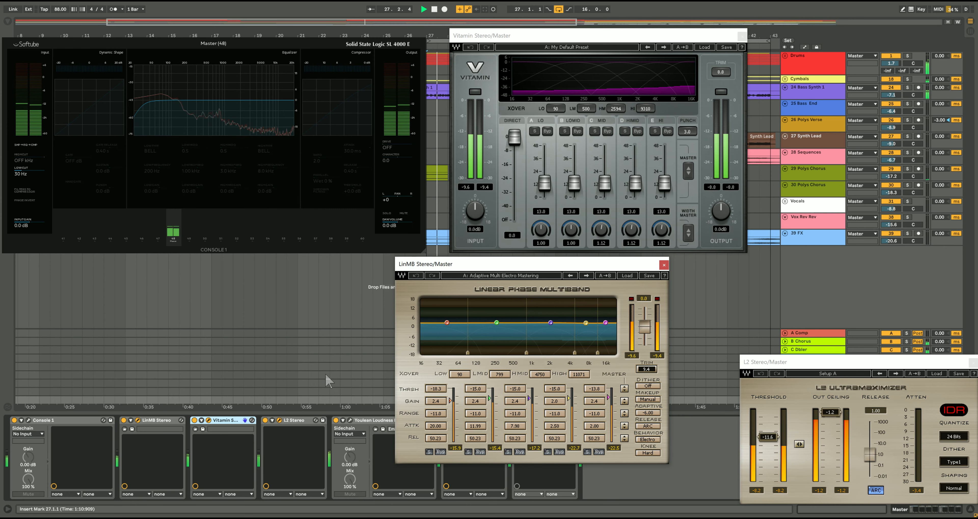
click(195, 420)
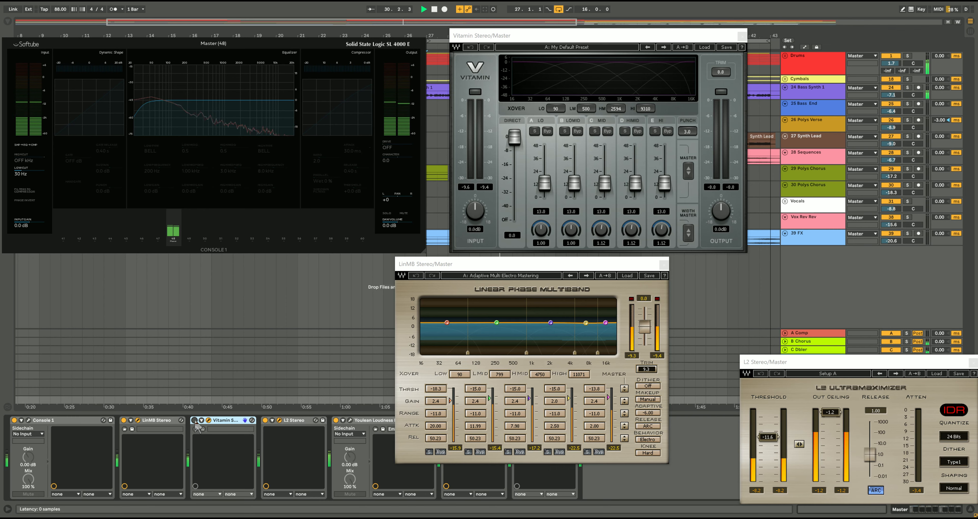
click(194, 420)
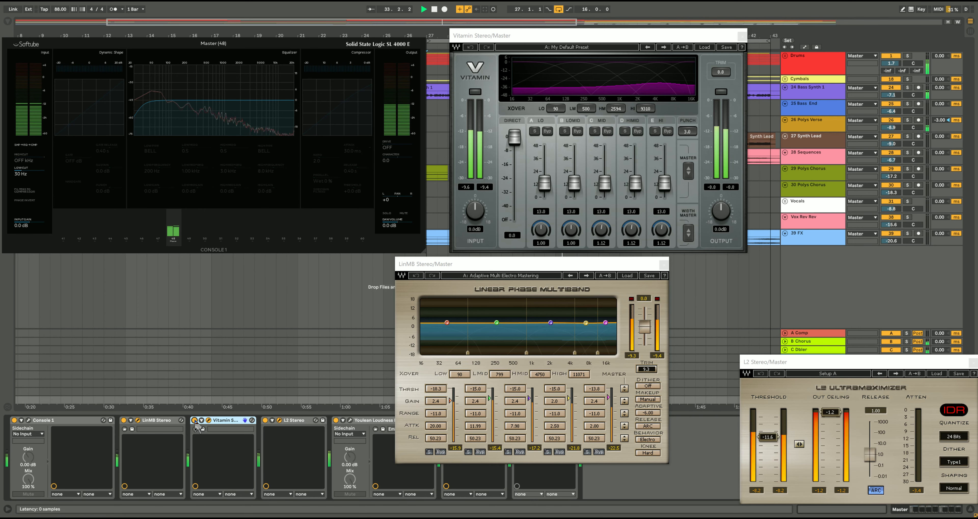
click(195, 420)
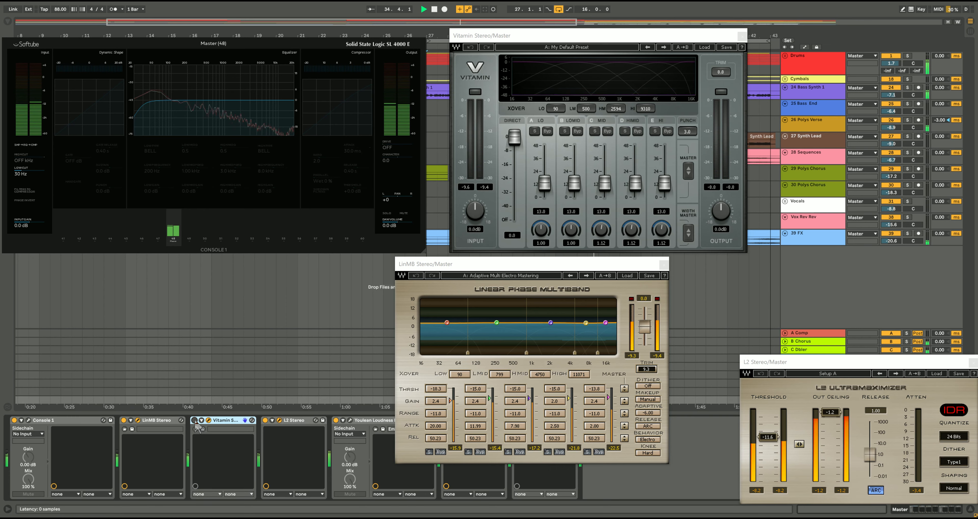
click(195, 421)
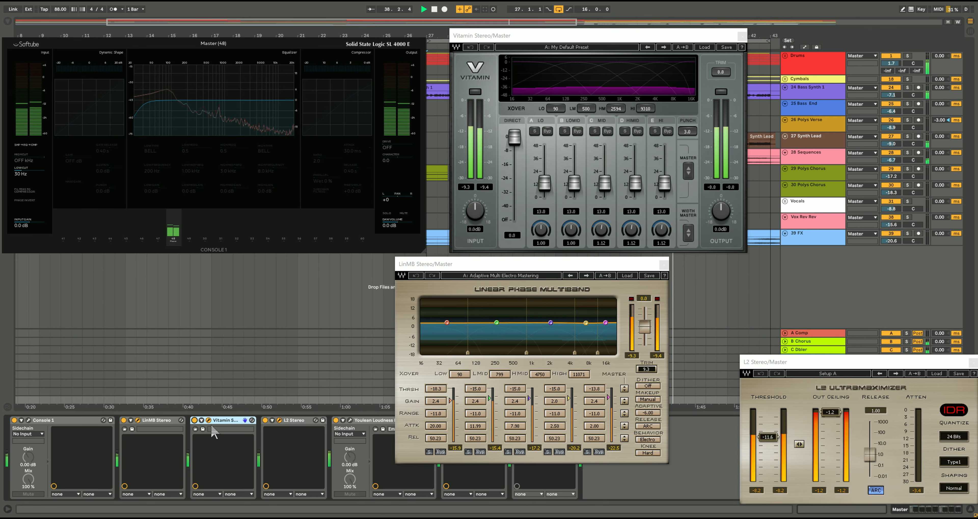
click(195, 420)
click(125, 420)
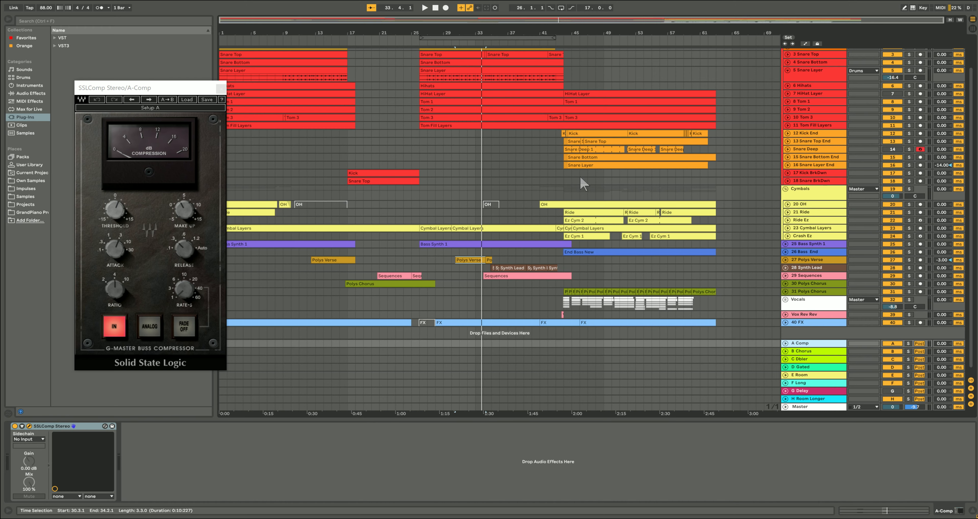
Reposition the SSLComp window and select the A Comp return track it belongs to
drag(152, 88, 210, 122)
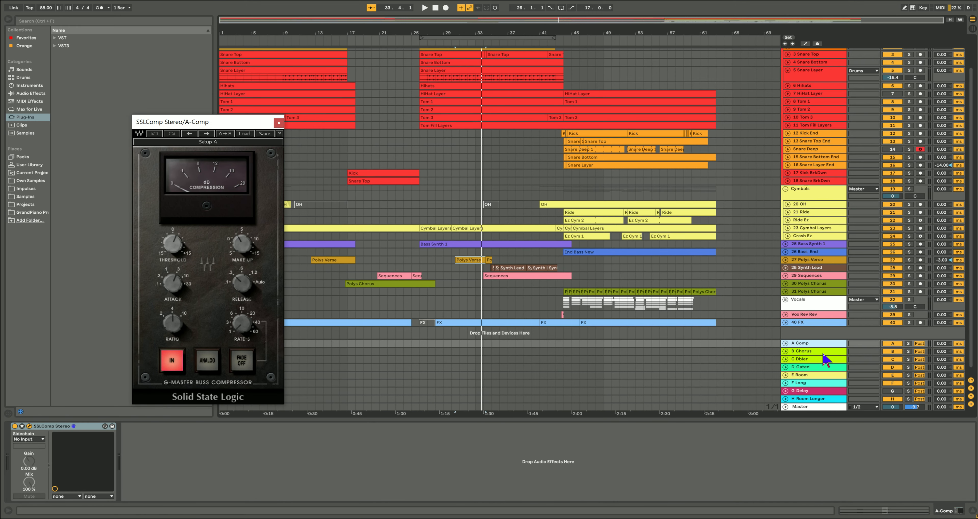
drag(229, 126, 208, 116)
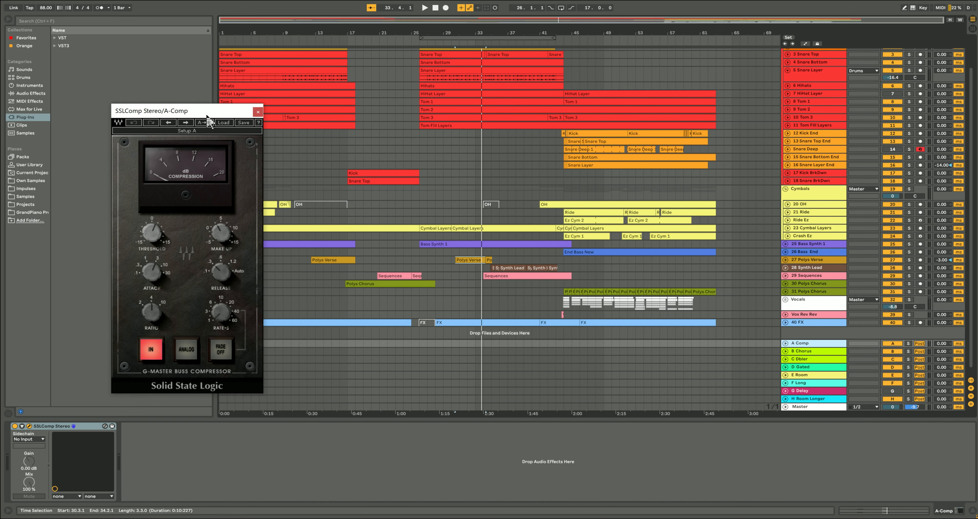
click(820, 345)
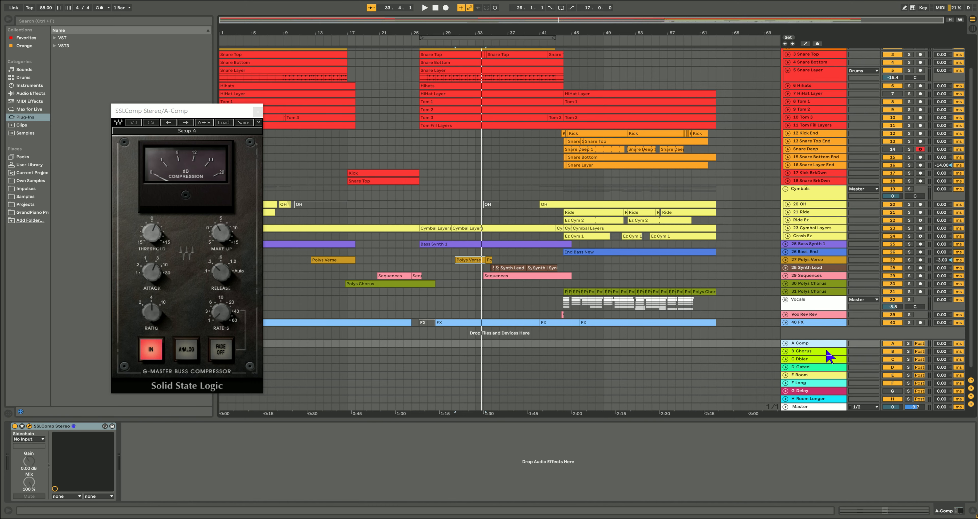
Show the B Chorus return's devices and move the TAL-Chorus-LX window clear of the later clips
click(827, 350)
drag(346, 299, 356, 231)
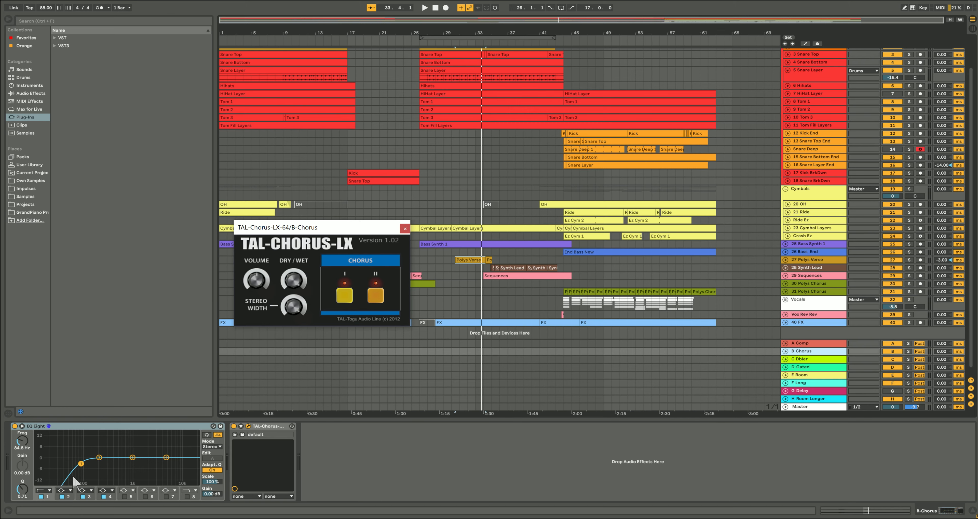
drag(340, 230, 308, 216)
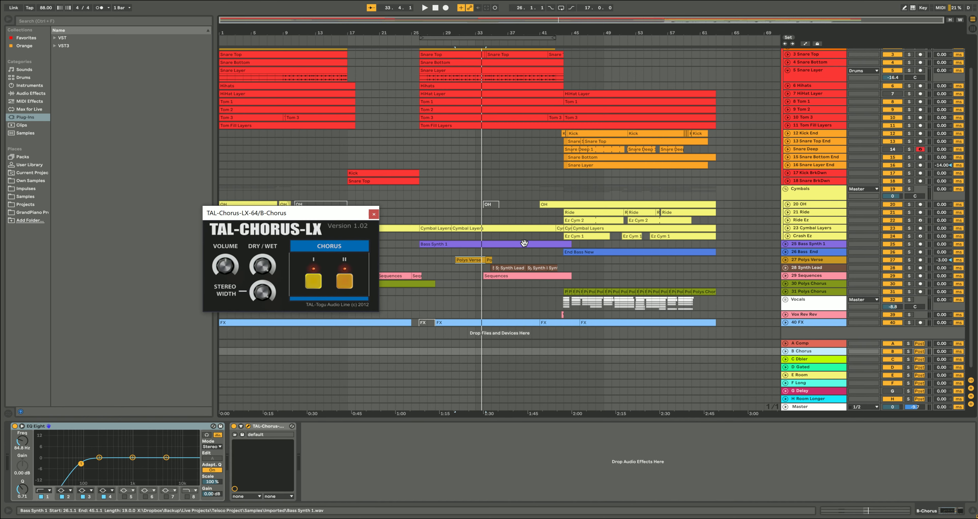
Select the Polys Verse track and audition the passage around bar 33, and stop playback
click(460, 261)
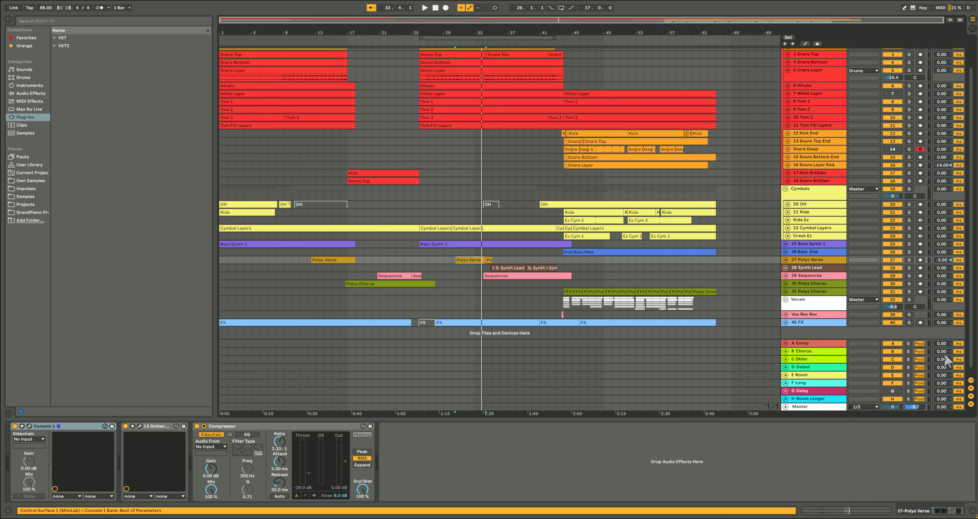
key(space)
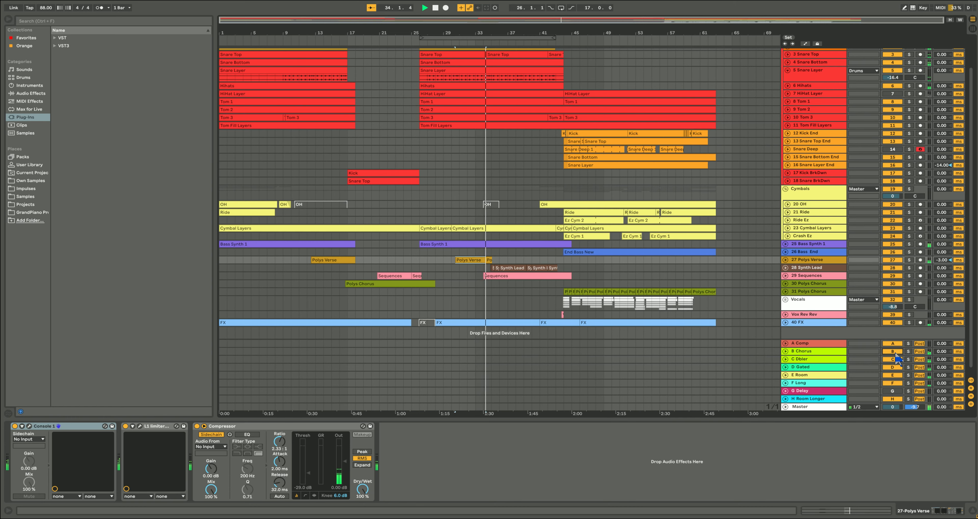
key(space)
key(space)
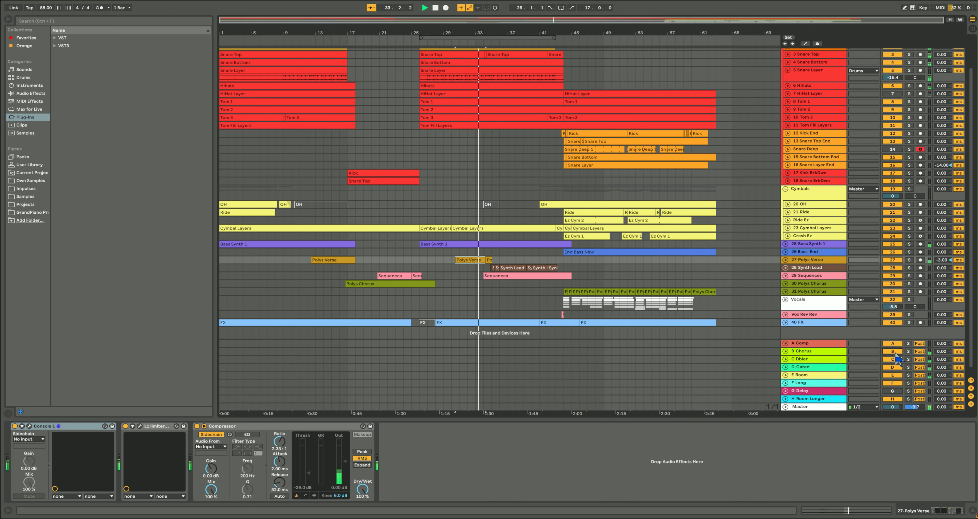
key(space)
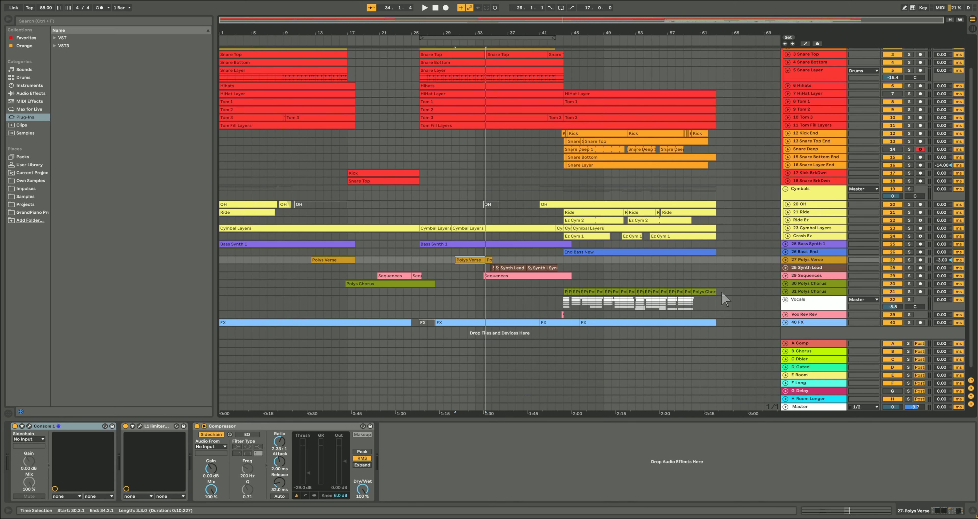
Audition the B Chorus return track soloed during playback, and stop playback
click(807, 349)
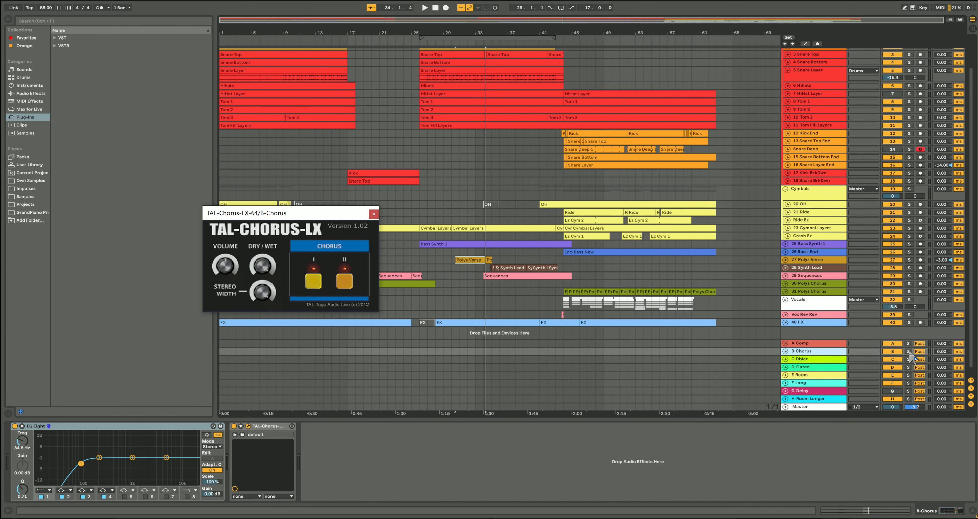
key(space)
click(909, 352)
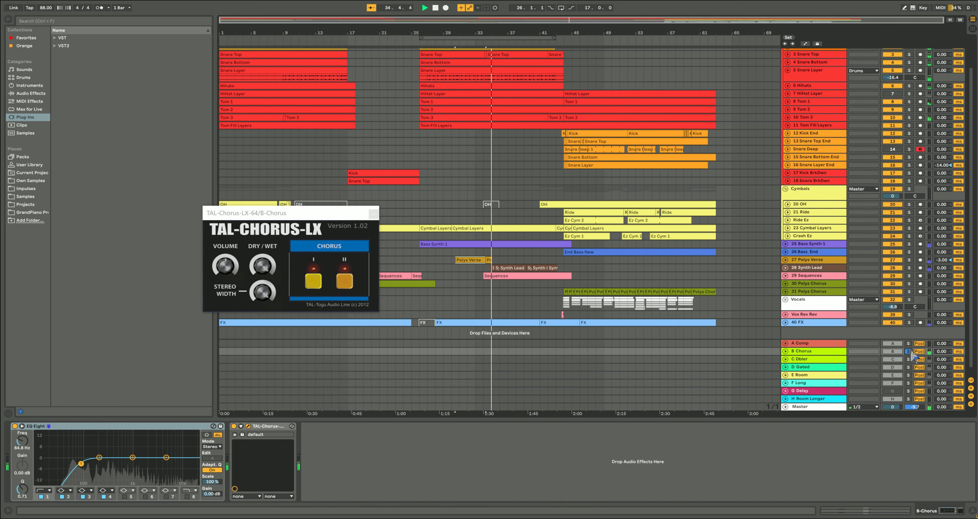
key(space)
Mute the C Dbler return track and close its Doubler4 plug-in window
click(836, 359)
click(893, 359)
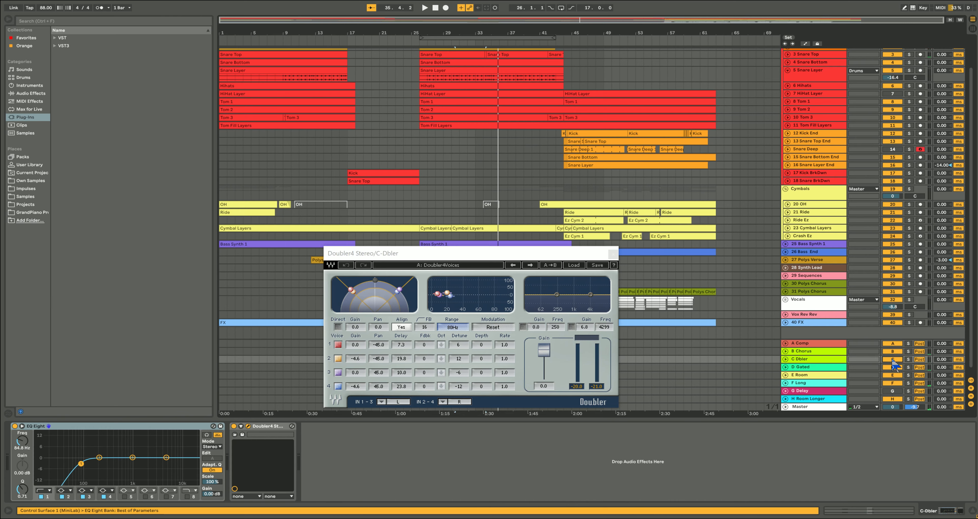
click(613, 253)
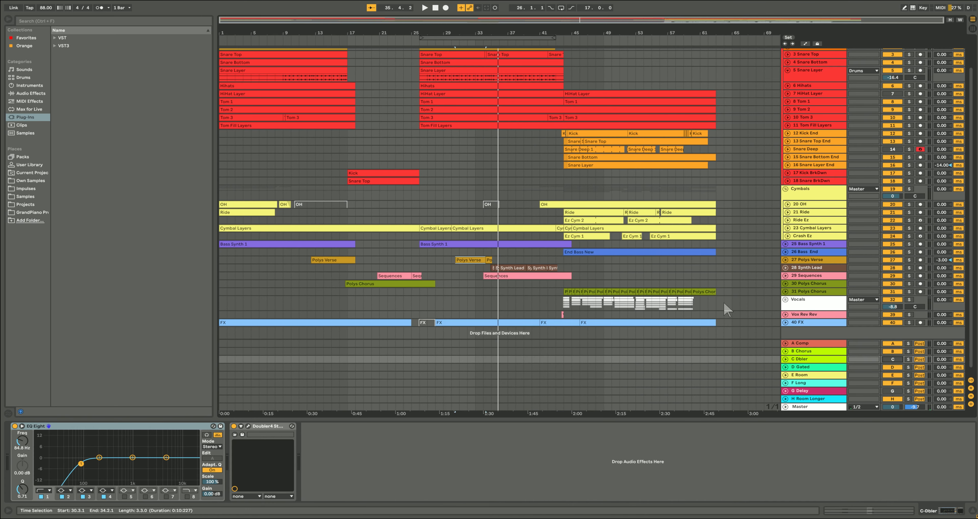
Select the B Chorus return track, start playback, and mute the return to hear the mix without the chorus
click(815, 349)
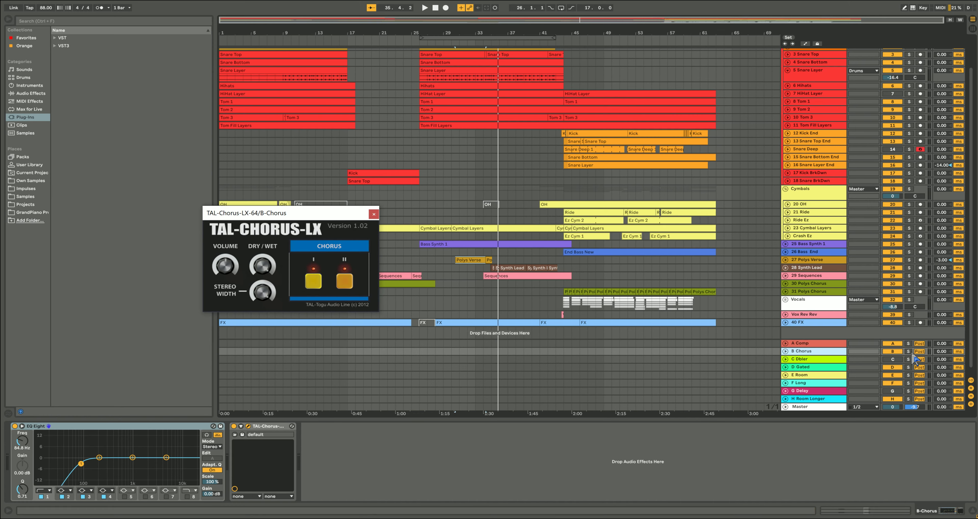
key(space)
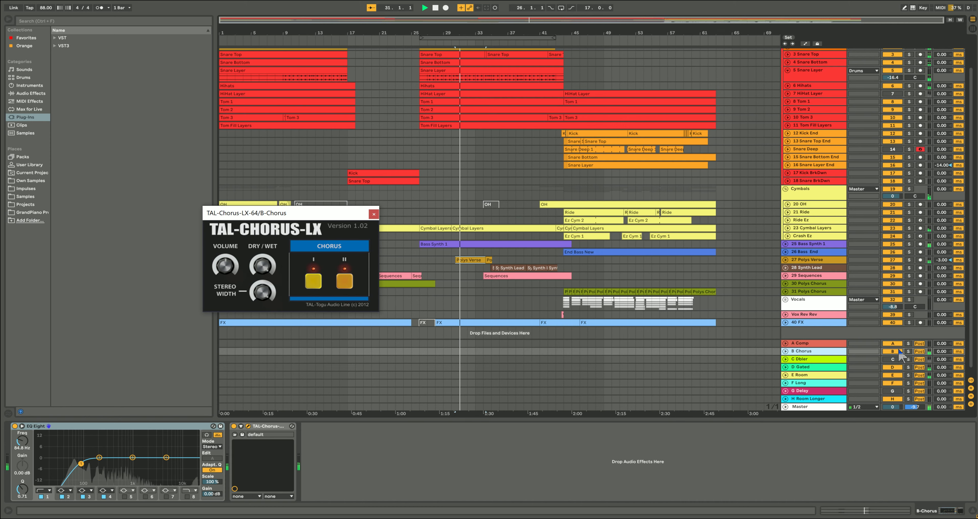
click(899, 351)
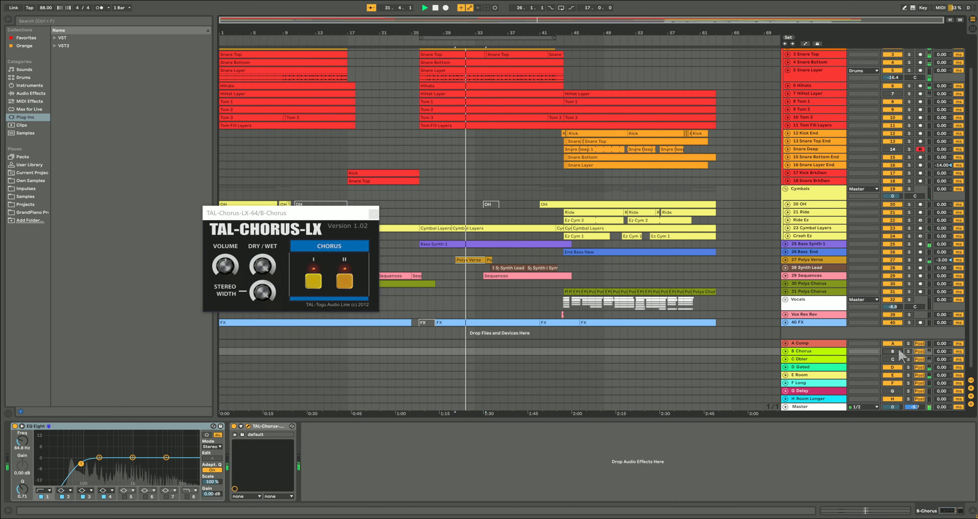
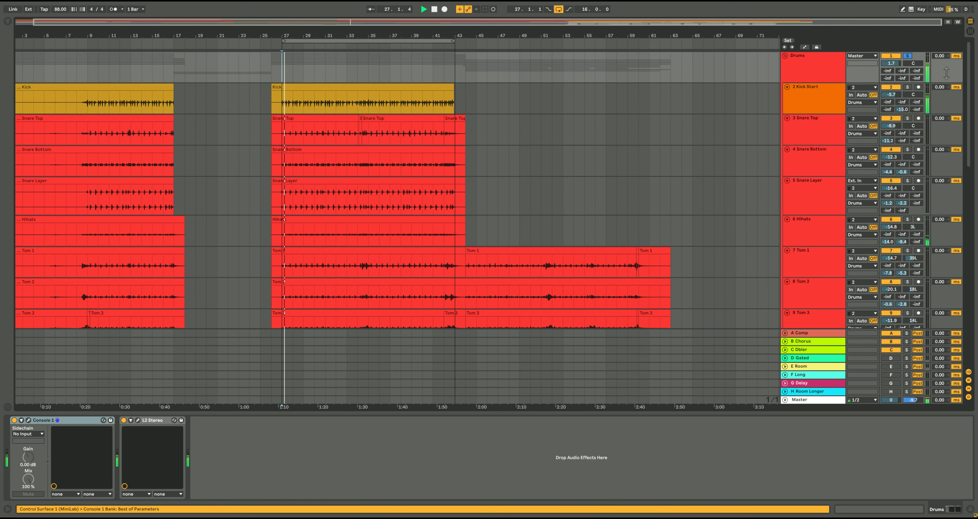
Solo the Snare Top track and audition it with its Gate switched off and back on
click(824, 129)
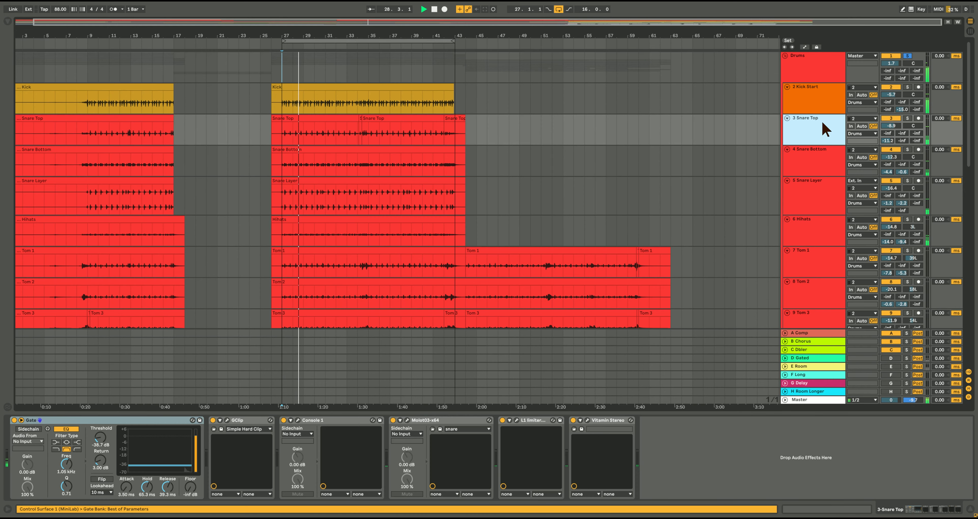
click(907, 118)
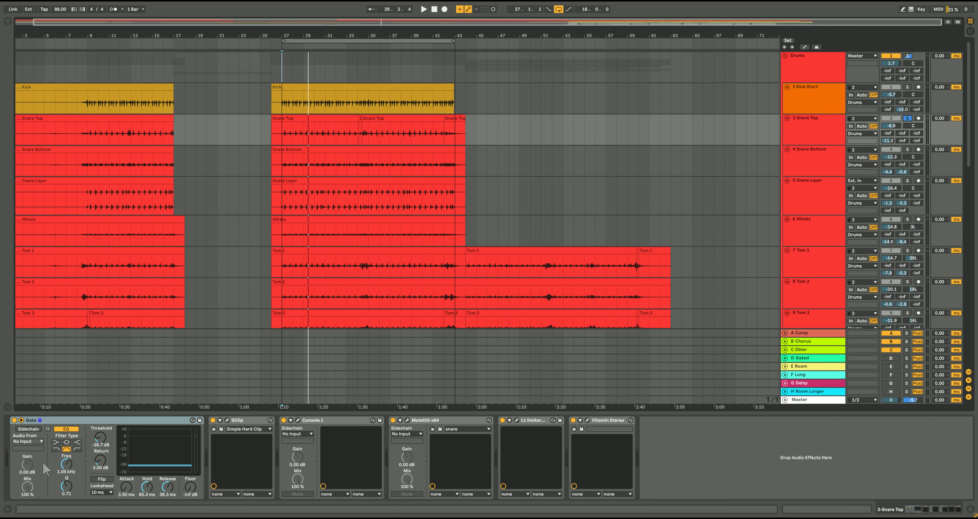
key(space)
click(14, 420)
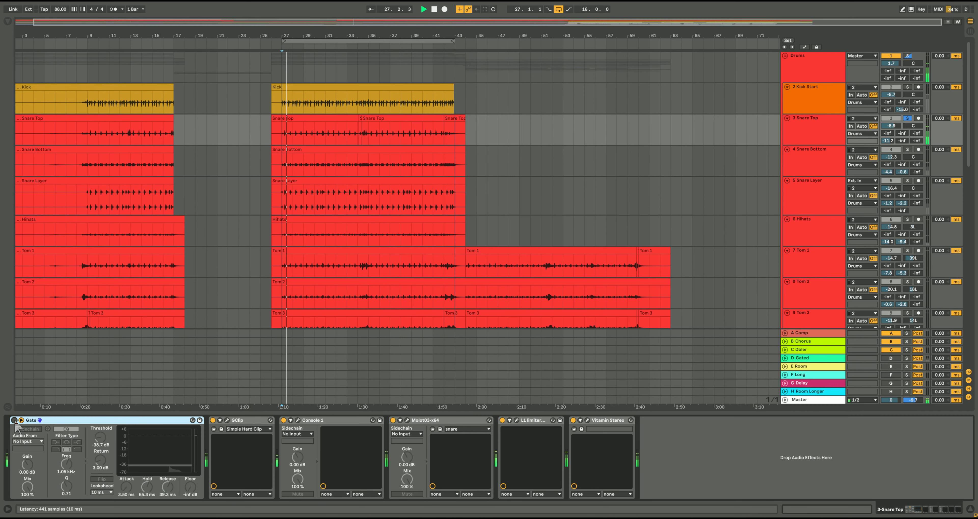
click(14, 419)
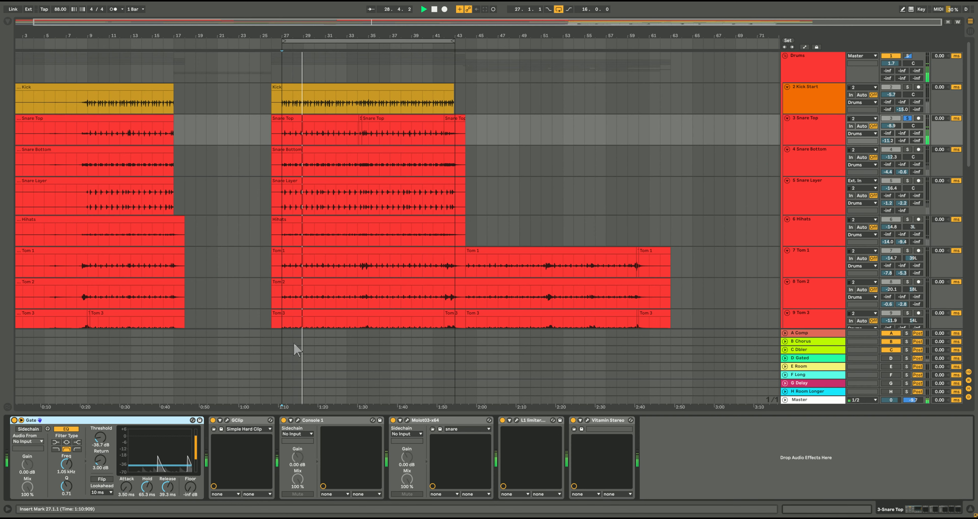
Open the Snare Top track's GClip plug-in window and move it clear of its device chain
click(227, 420)
drag(389, 346, 401, 350)
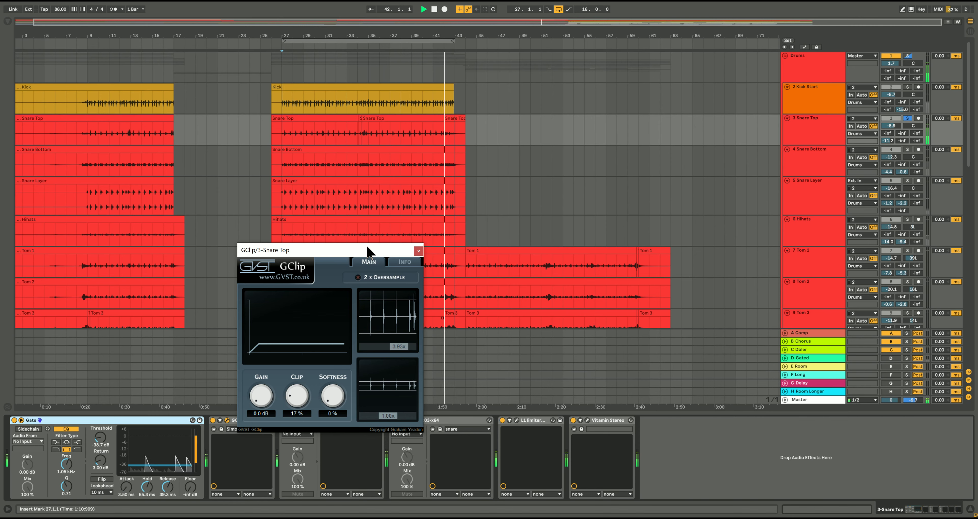
drag(367, 251, 315, 236)
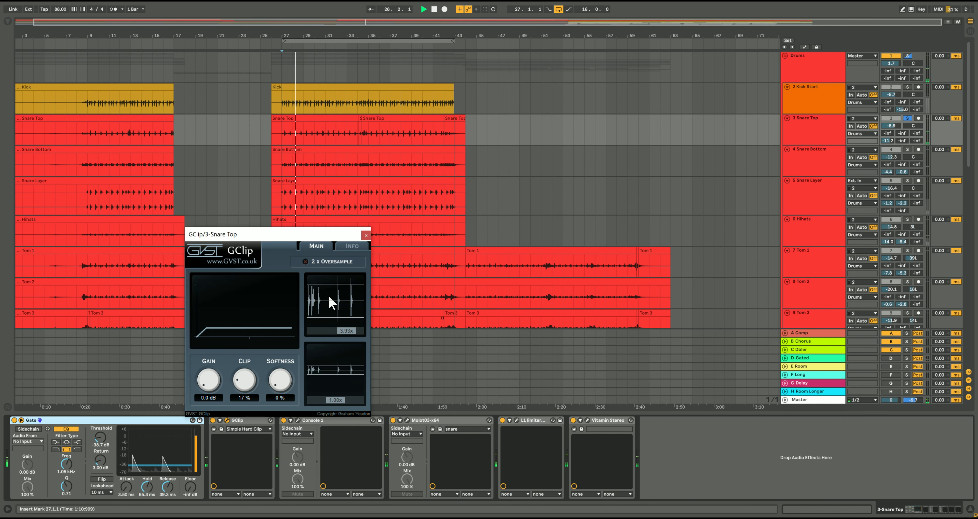
Show the Console 1 channel strip for Snare Top and position its window above the device chain
click(298, 420)
drag(363, 63, 392, 50)
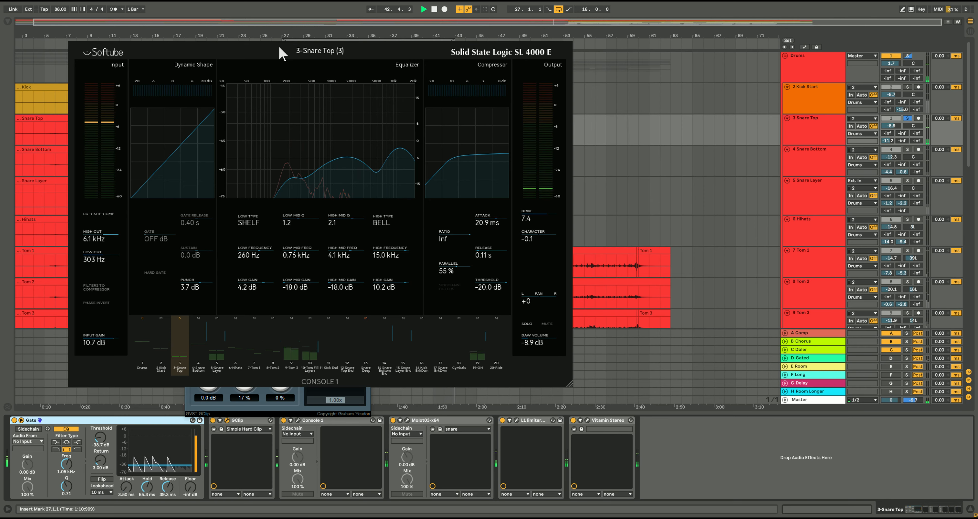
drag(249, 57, 240, 44)
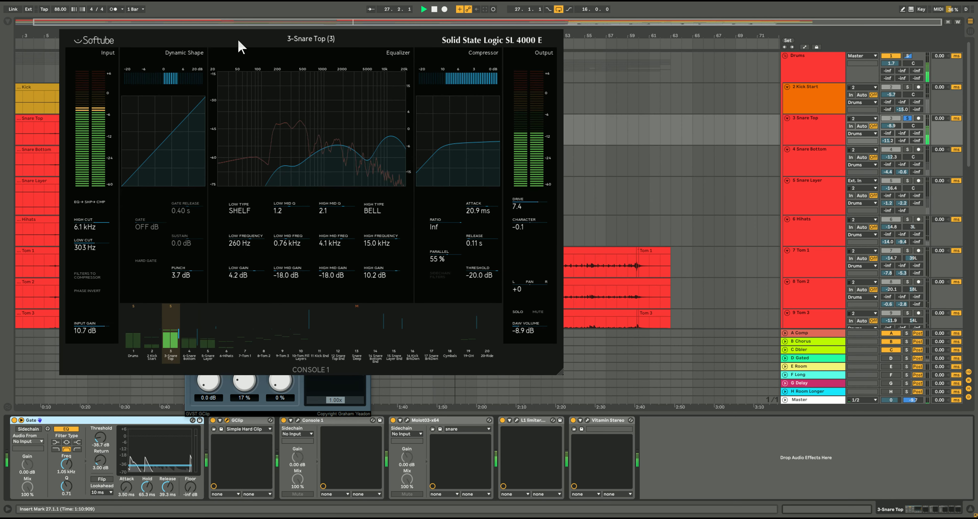
Compare the snare with the Console 1 equalizer bypassed and re-enabled, and move the Console 1 window aside
click(171, 280)
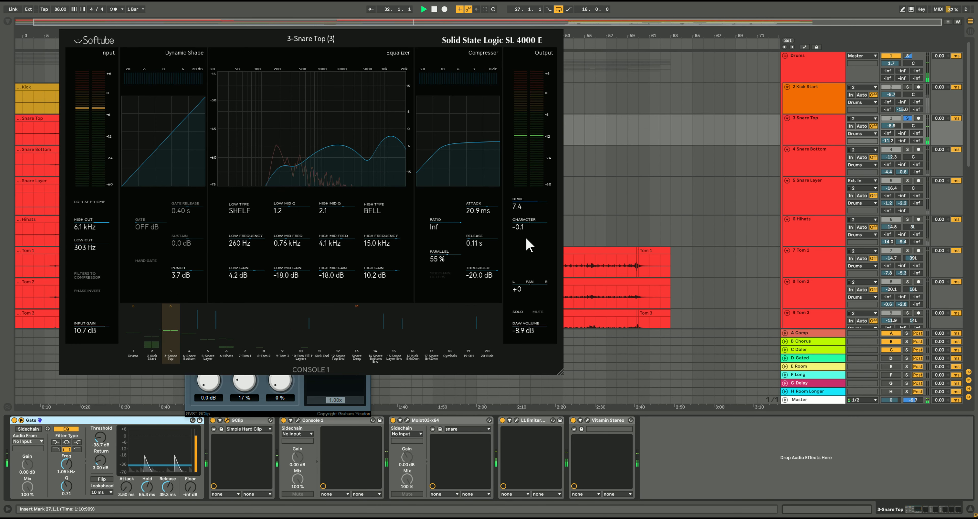
click(367, 164)
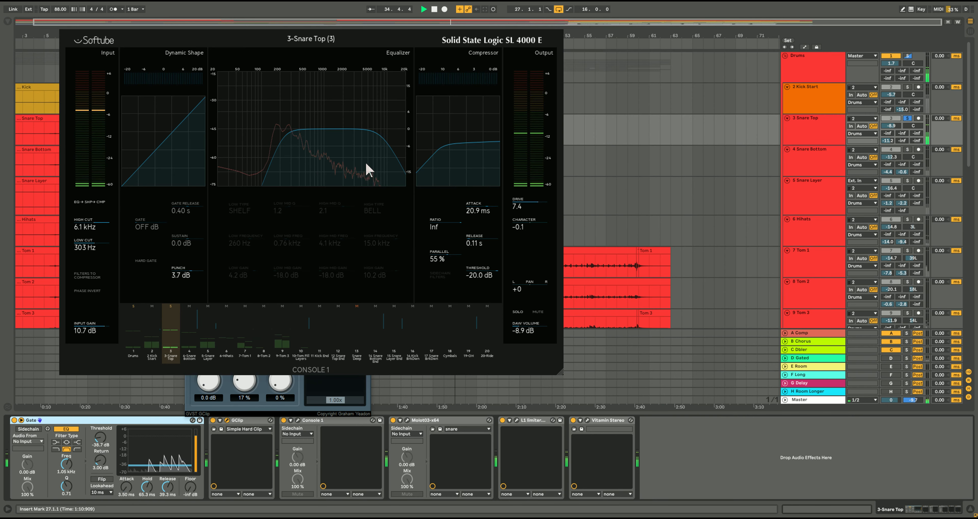
click(366, 164)
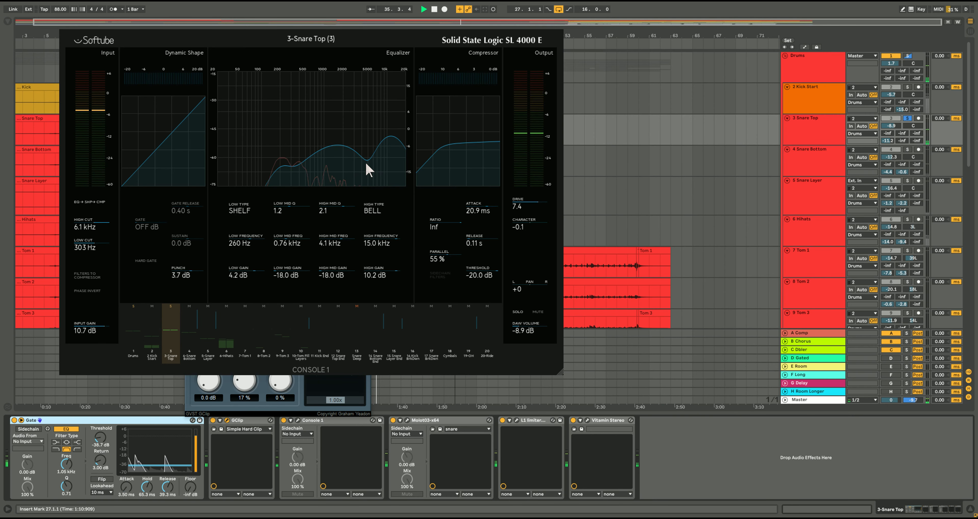
drag(377, 42, 339, 34)
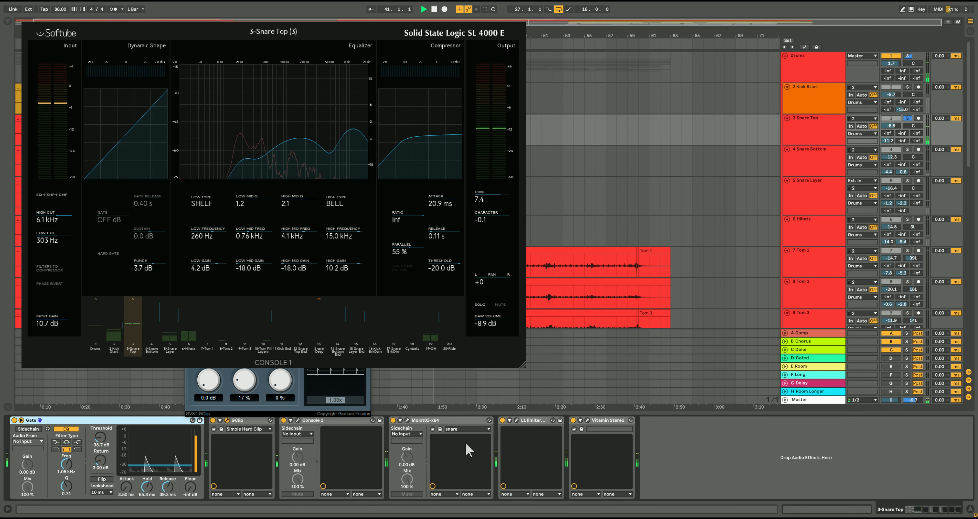
Open the Snare Top track's Molot03-x64 compressor window and place it beside the Console 1 display
click(408, 420)
drag(742, 211, 660, 144)
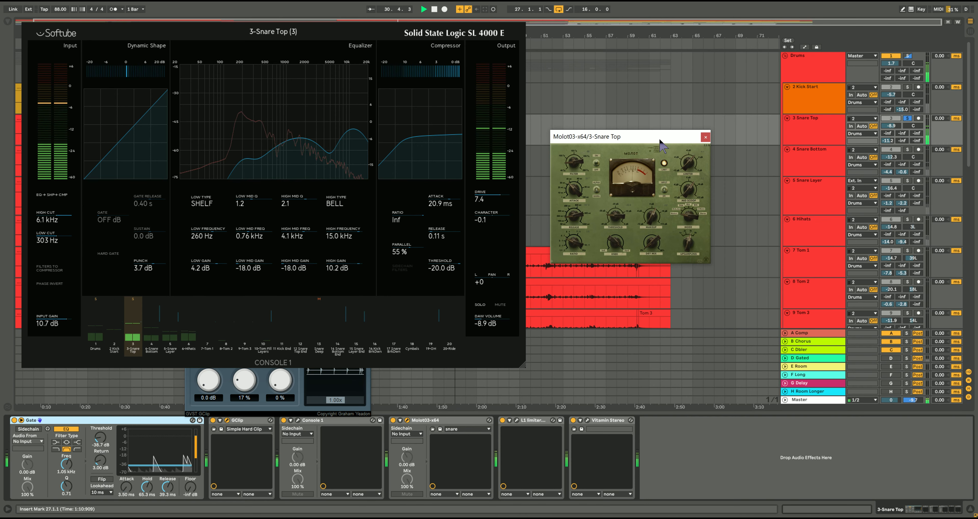
drag(660, 140, 650, 195)
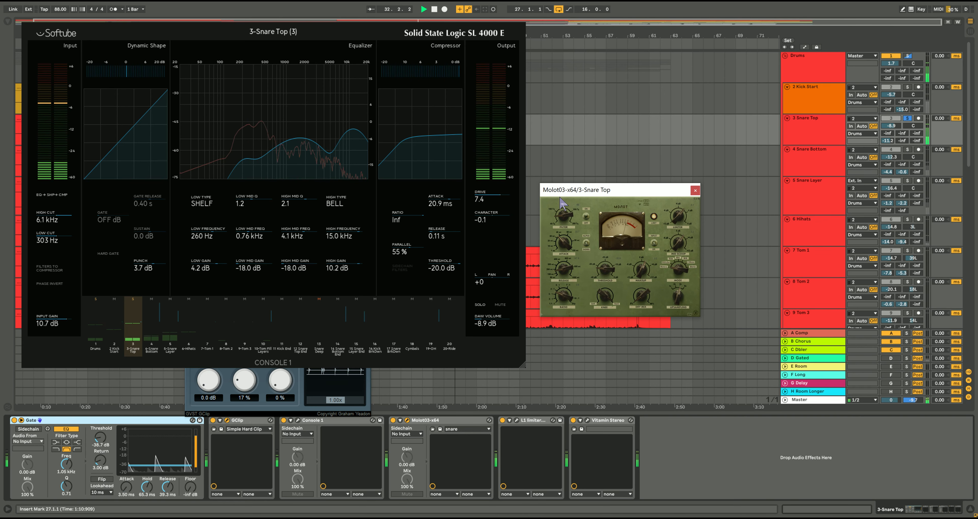
mouse_move(605, 195)
mouse_down()
mouse_move(597, 188)
mouse_move(596, 210)
mouse_up()
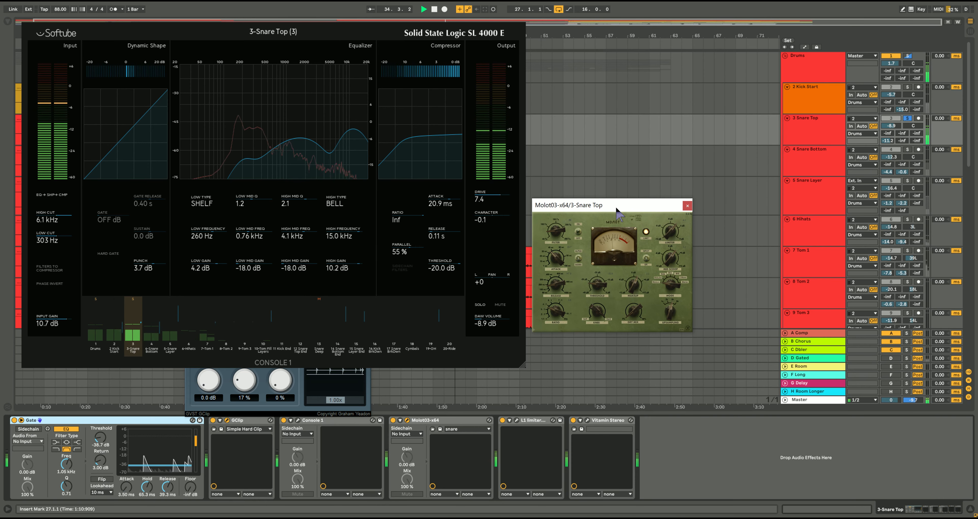
Audition the snare while toggling the Molot compressor, stop playback, and rearrange the Console 1 and Molot windows
click(394, 421)
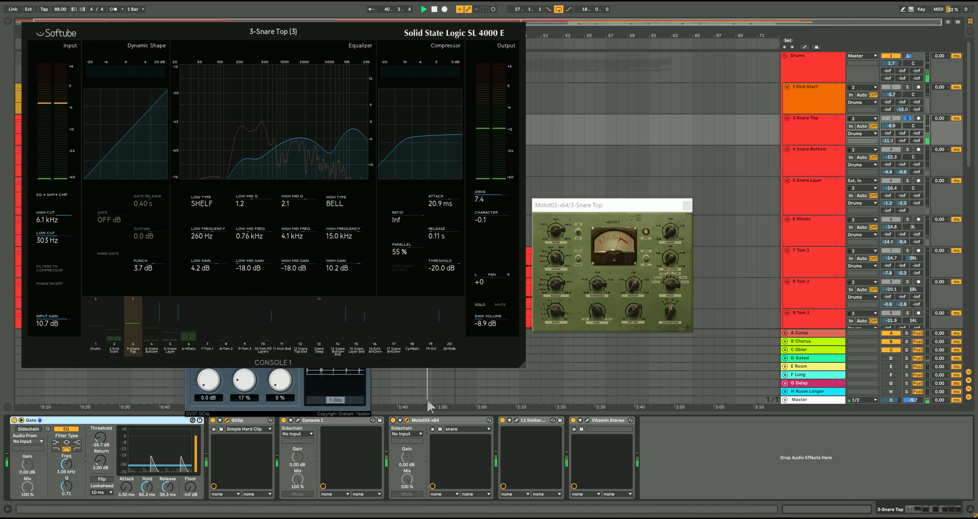
mouse_move(357, 26)
mouse_down()
mouse_move(341, 36)
mouse_move(350, 30)
mouse_up()
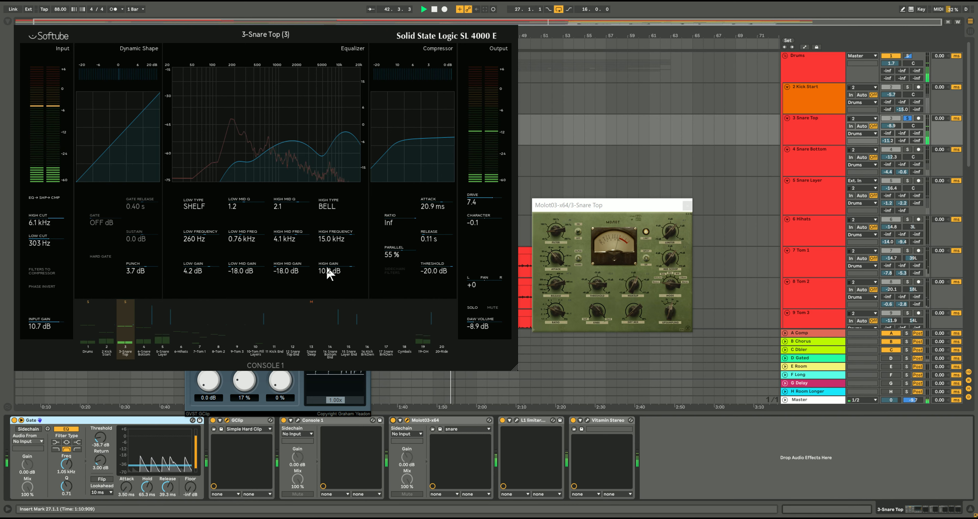
drag(591, 207, 590, 199)
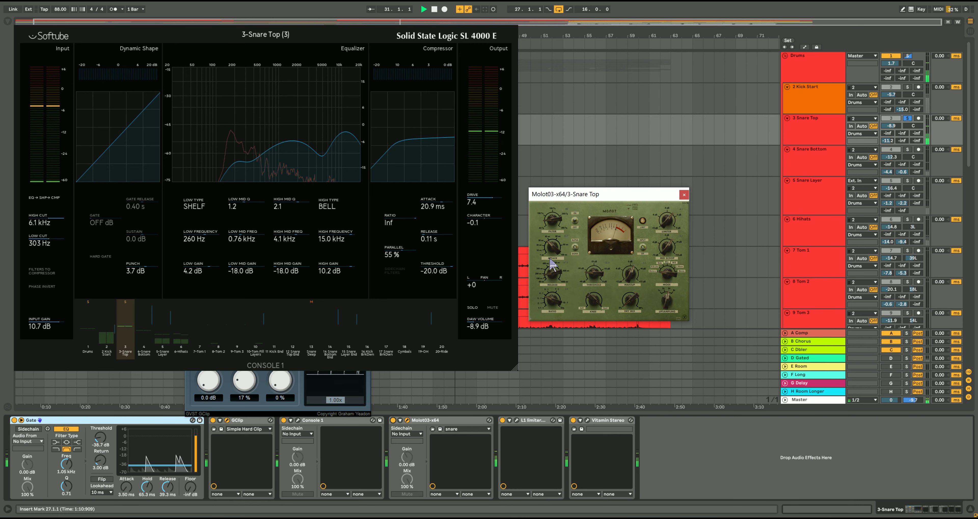
click(435, 9)
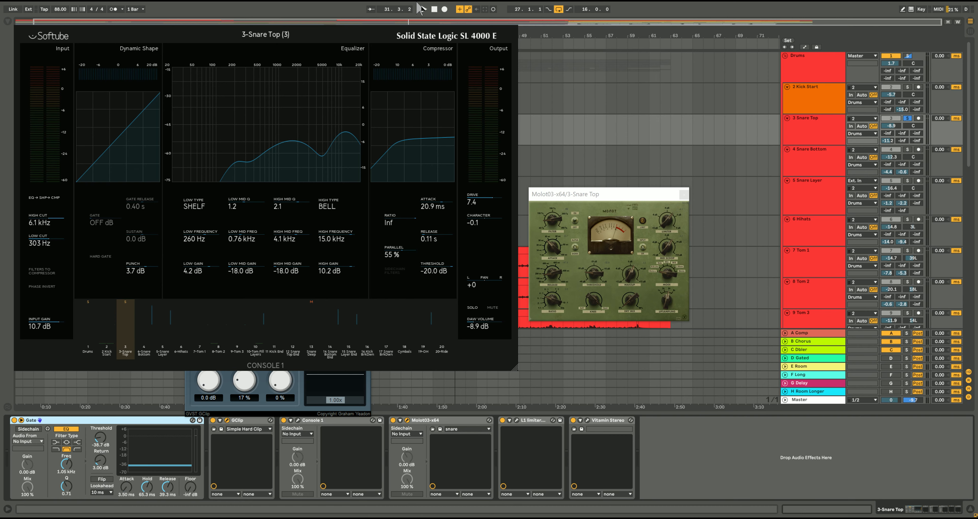
drag(614, 196, 604, 169)
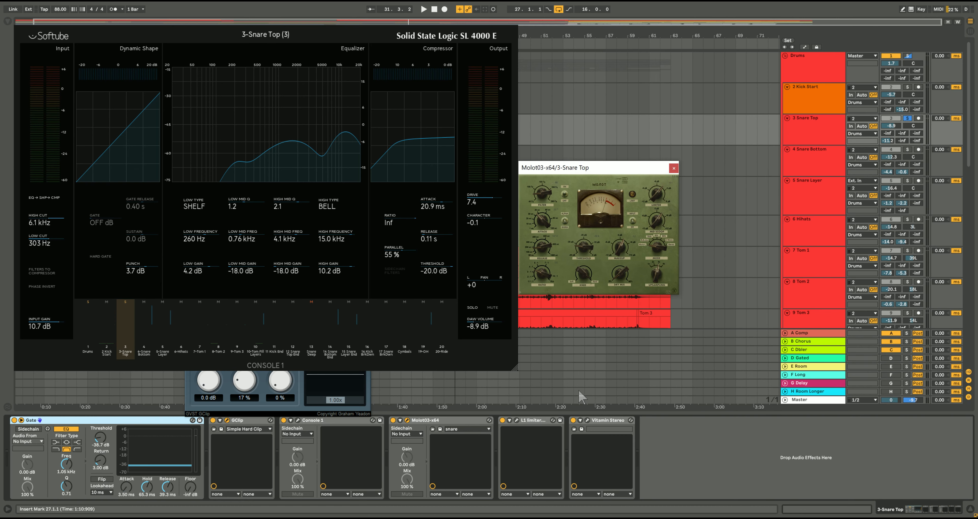
Open the L1 limiter Mono window on Snare Top and arrange it with the Molot window so its controls are visible
click(516, 420)
drag(670, 271, 758, 300)
drag(612, 168, 613, 202)
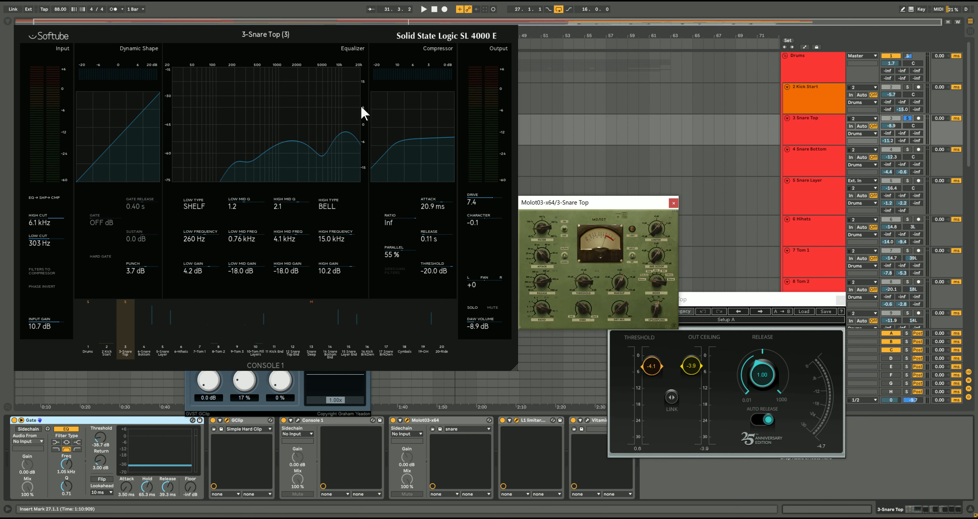
drag(563, 203, 556, 181)
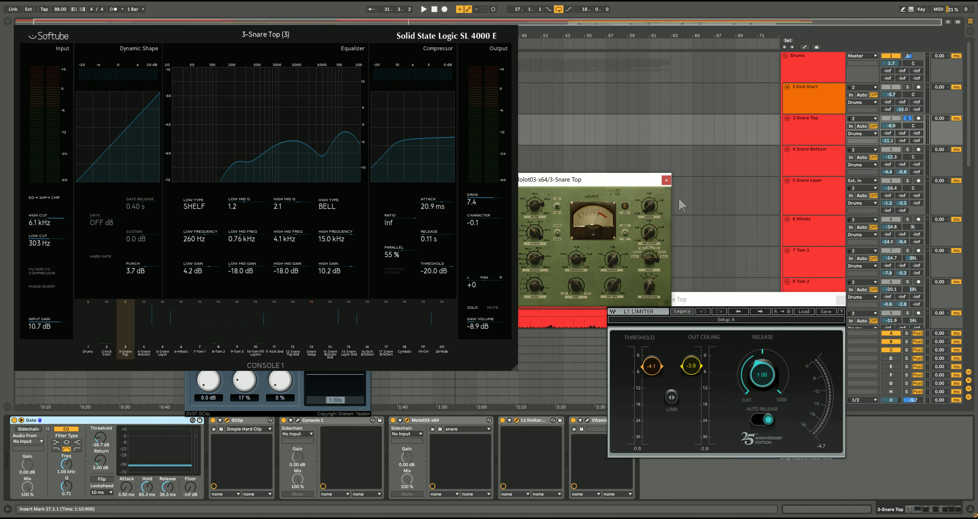
drag(743, 300, 742, 285)
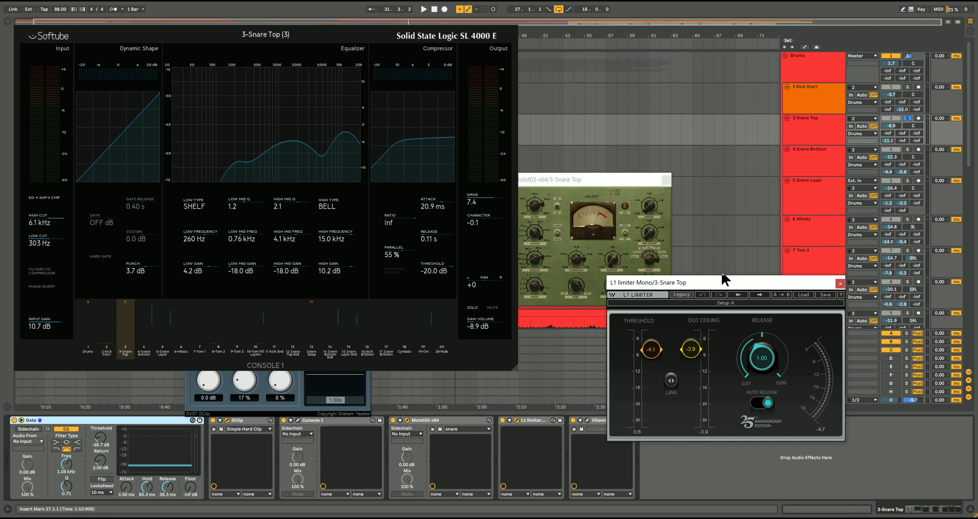
drag(722, 274, 715, 251)
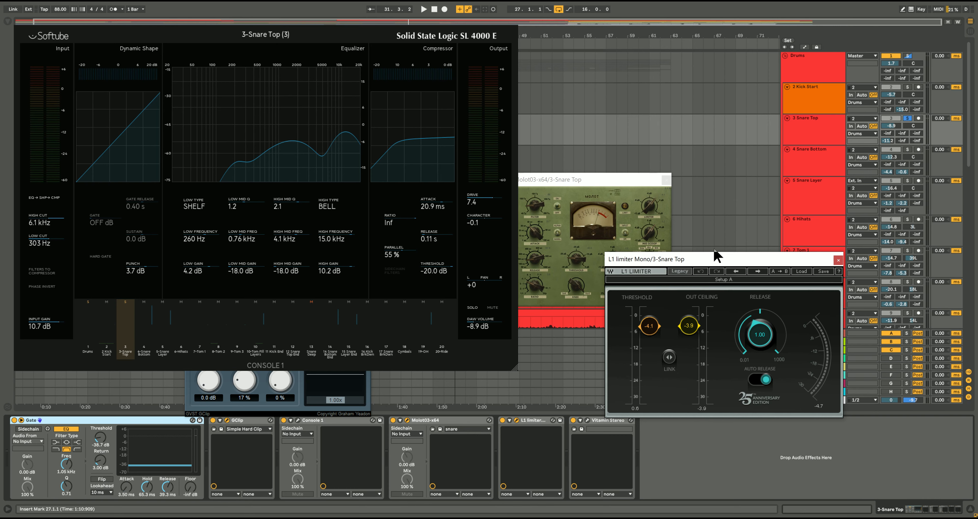
Play the soloed snare while toggling the L1 limiter, and move the limiter window closer to the Console 1 display
key(space)
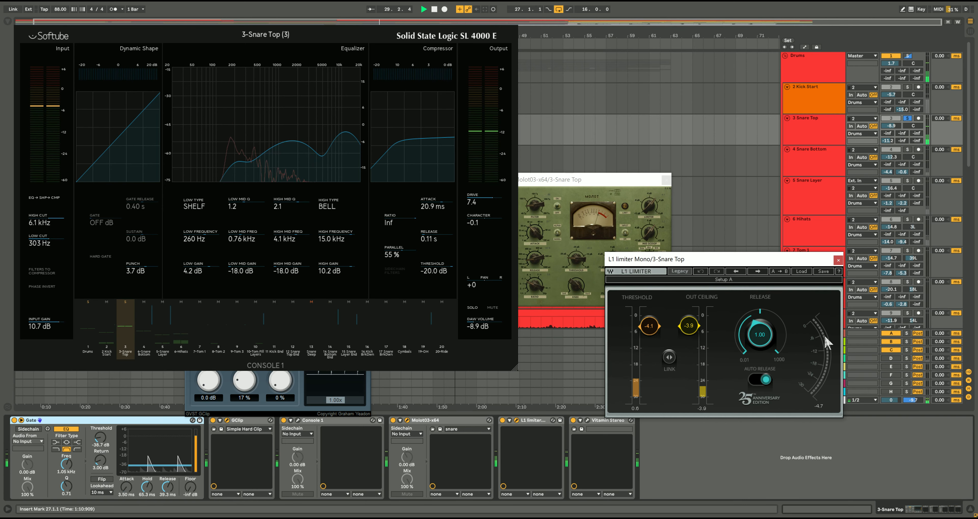
click(503, 420)
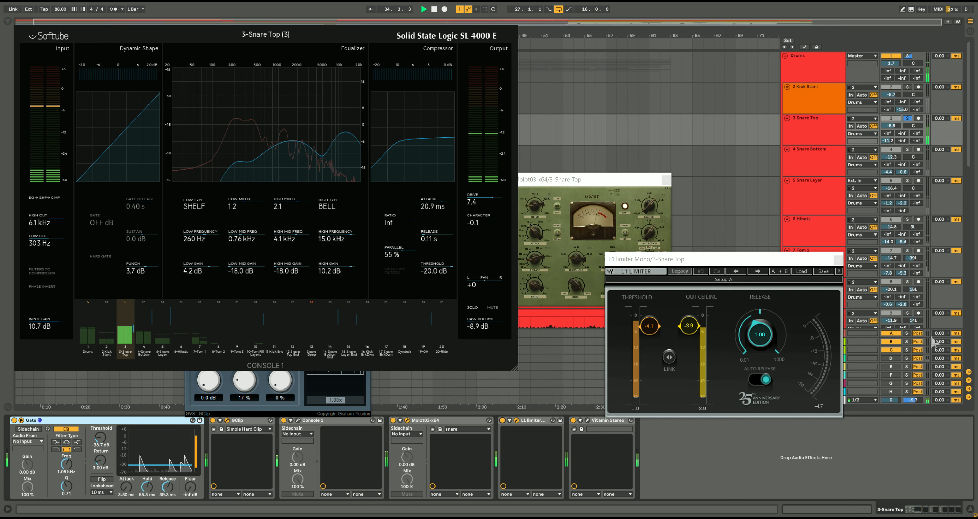
drag(782, 259, 782, 240)
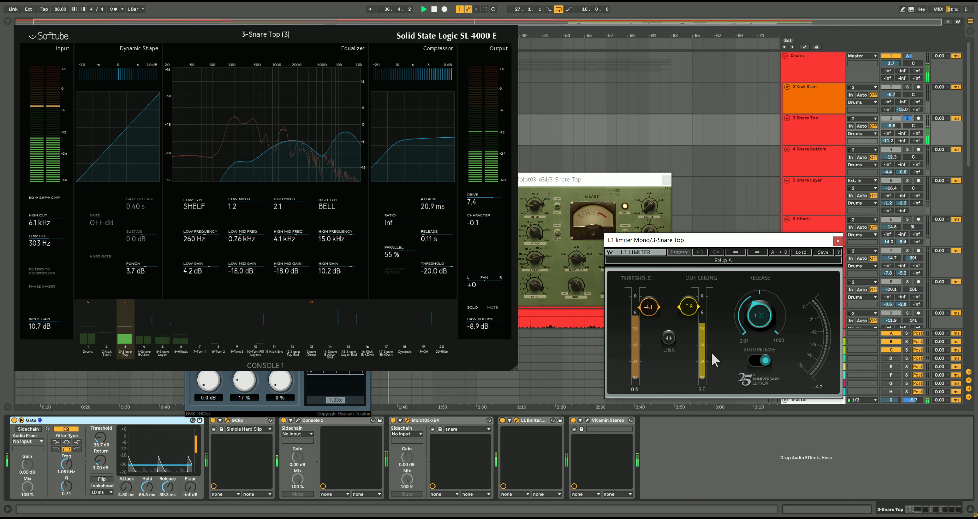
drag(719, 242, 673, 199)
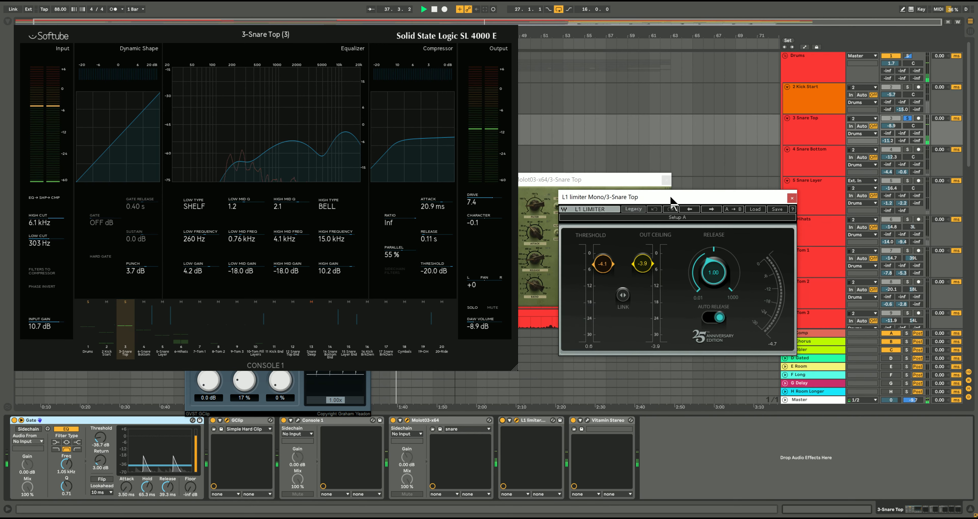
Open the Vitamin Stereo window on Snare Top and move it out from behind the Console 1 display
click(588, 420)
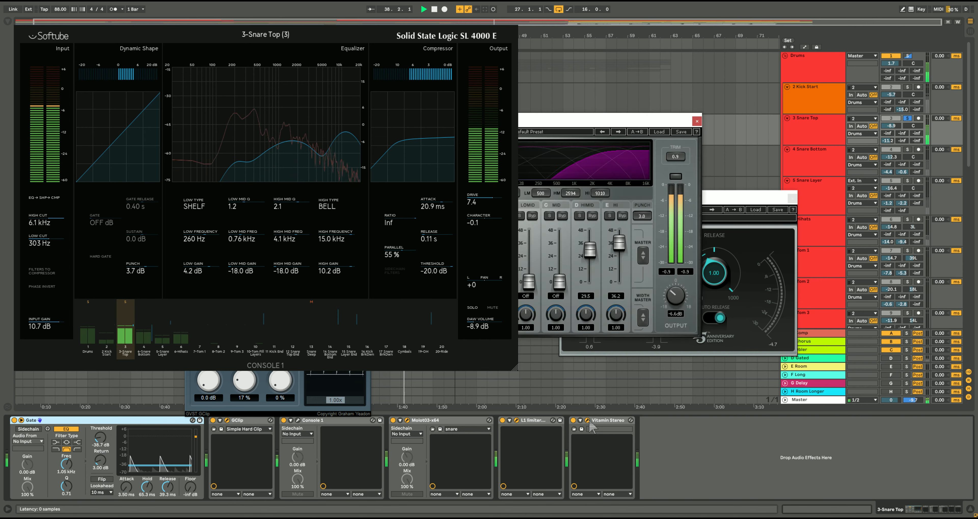
drag(651, 124, 859, 227)
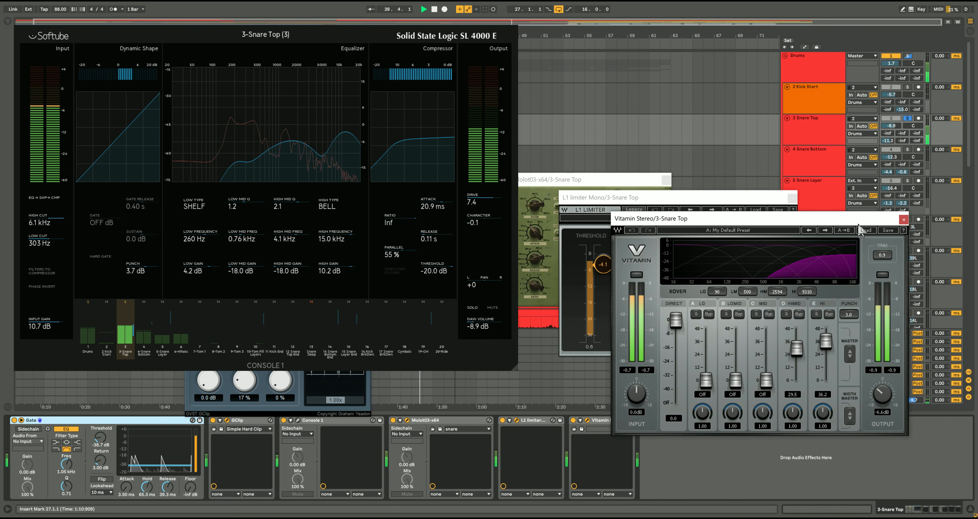
drag(716, 218, 728, 193)
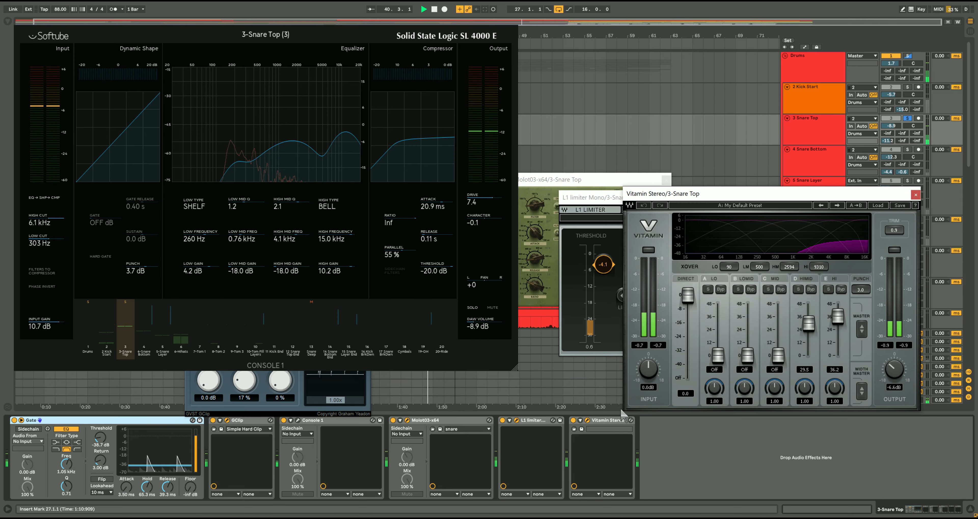
Compare the soloed Snare Top with Vitamin bypassed and enabled, move its window closer to the Console 1 display, and stop playback
click(573, 421)
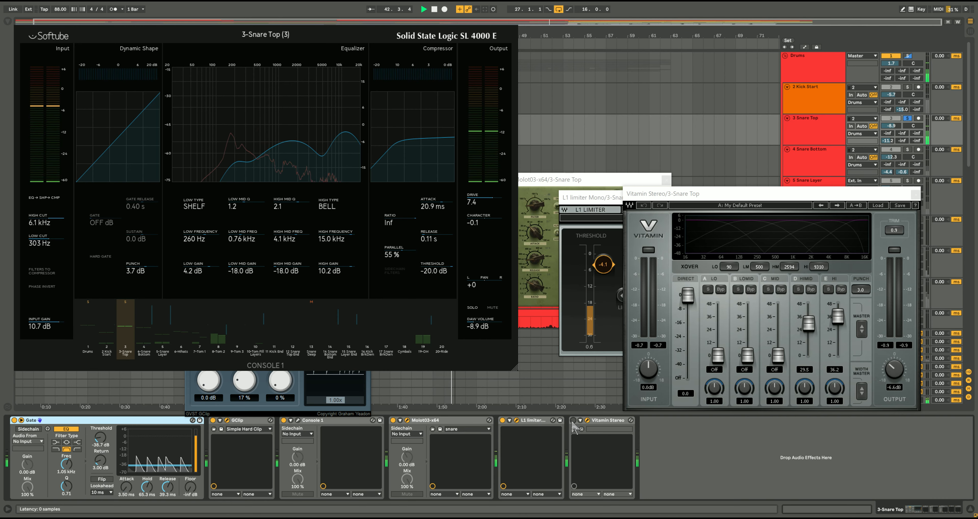
click(573, 420)
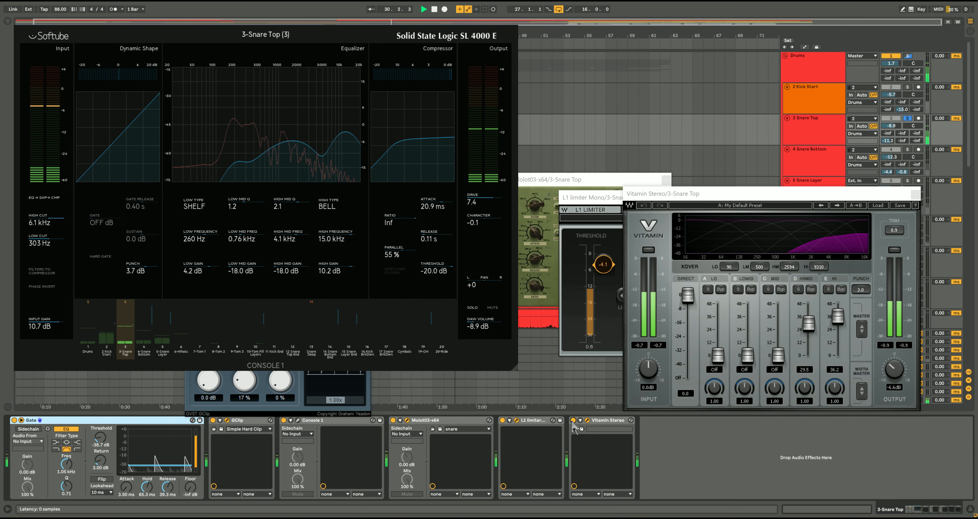
drag(821, 196, 729, 217)
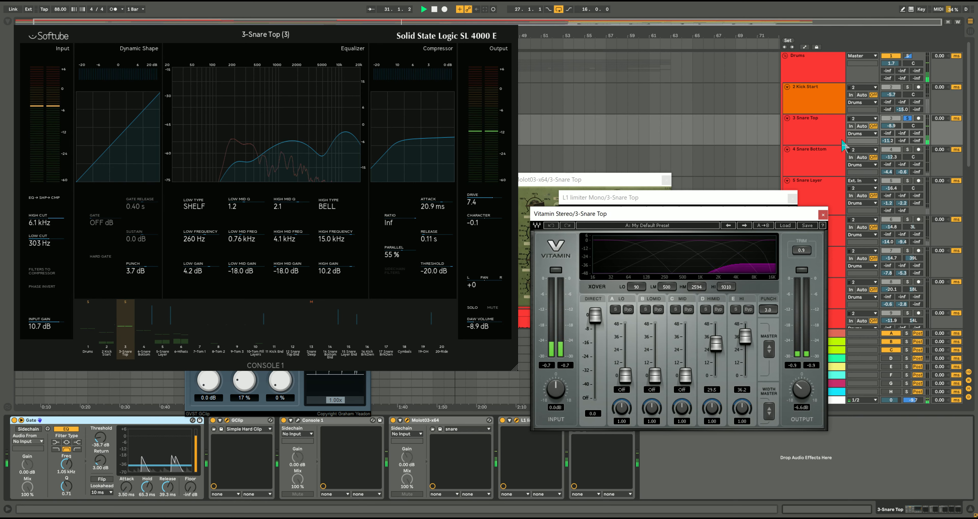
click(803, 130)
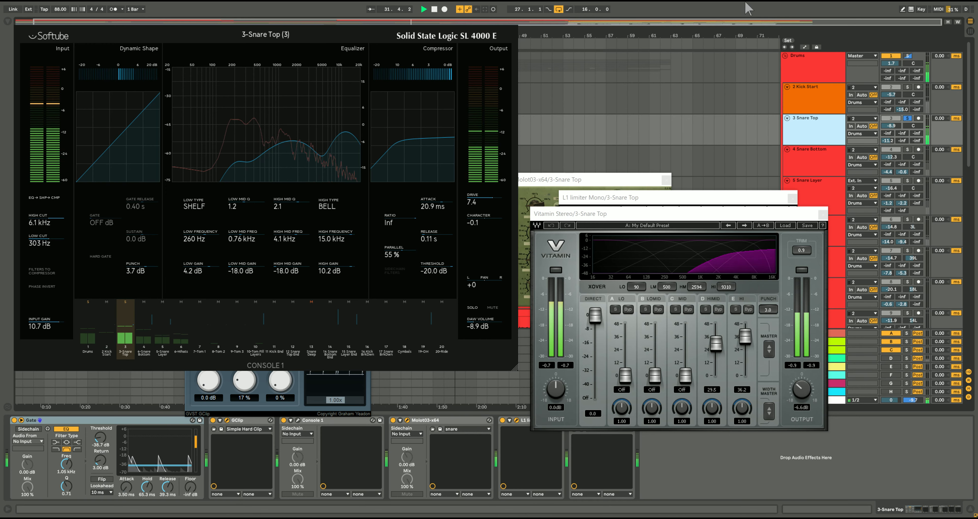
click(434, 9)
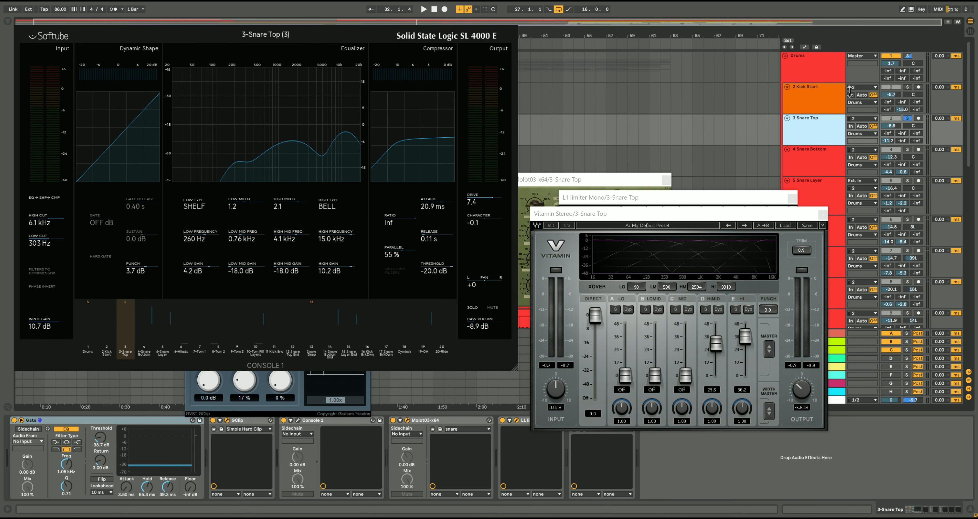
Solo Snare Bottom and bring up the Snare Top, Snare Bottom and Snare Layer device chains in turn
click(810, 154)
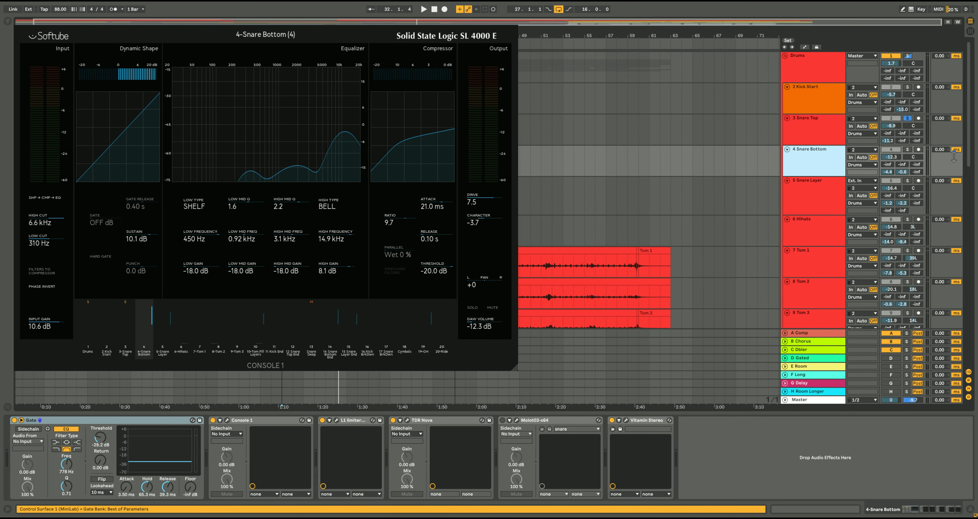
click(908, 149)
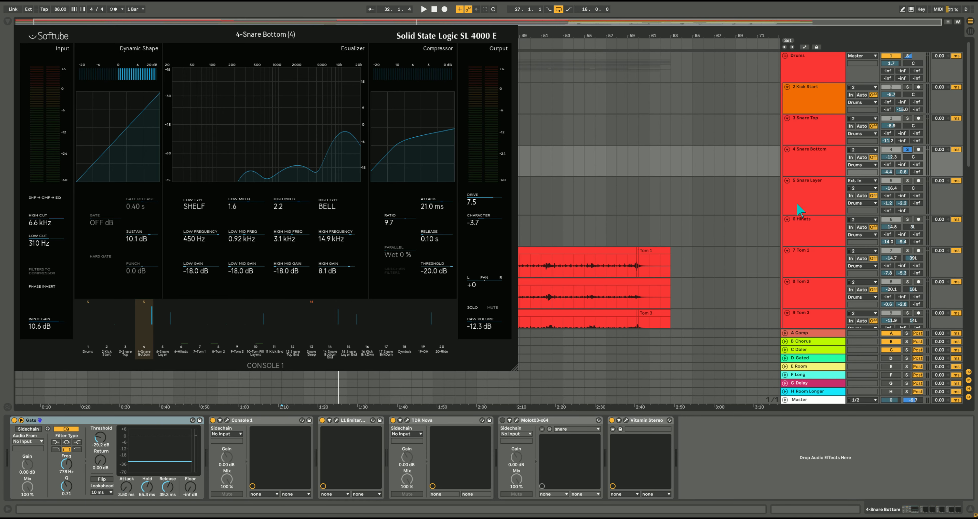
click(800, 130)
click(817, 161)
click(826, 200)
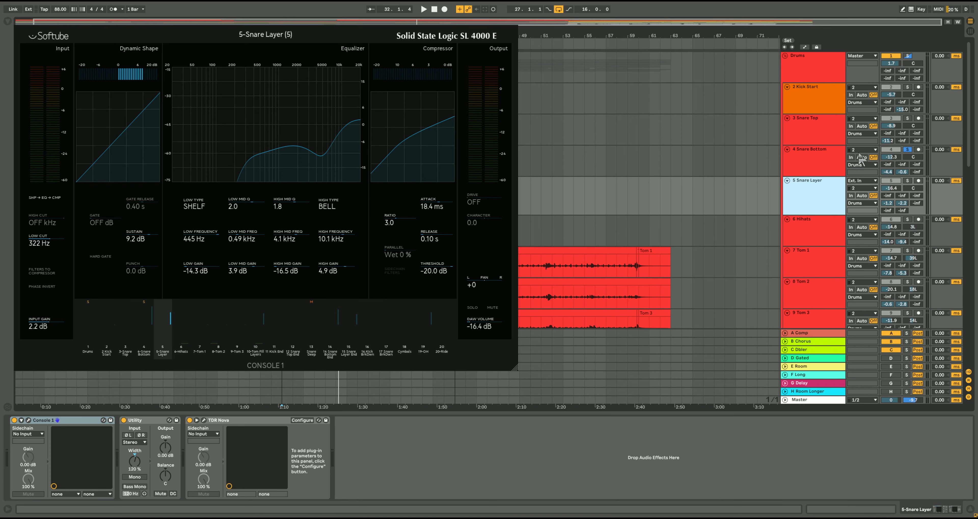
Compare the Console 1 settings of Snare Top and Snare Bottom by switching between the tracks, ending on the soloed Snare Bottom
click(805, 118)
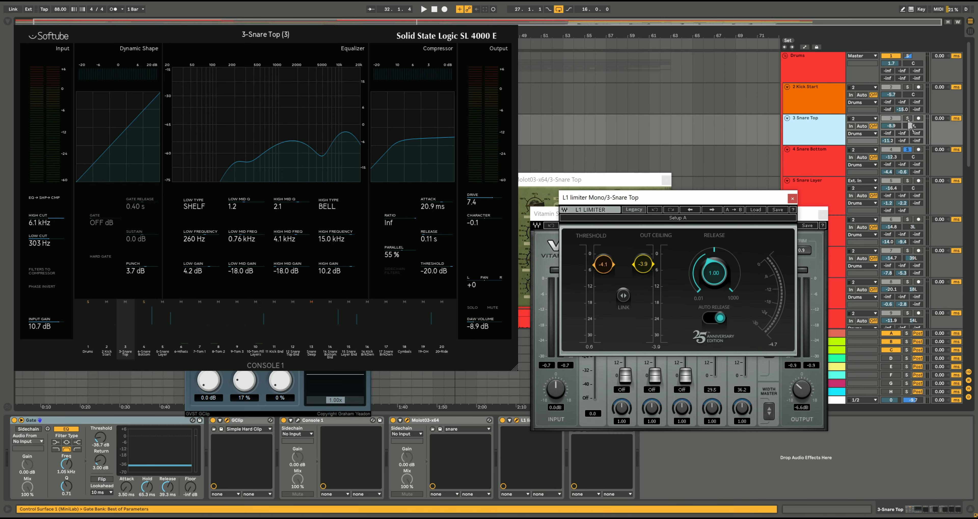
click(908, 119)
click(820, 162)
click(908, 149)
click(816, 168)
click(814, 127)
click(817, 169)
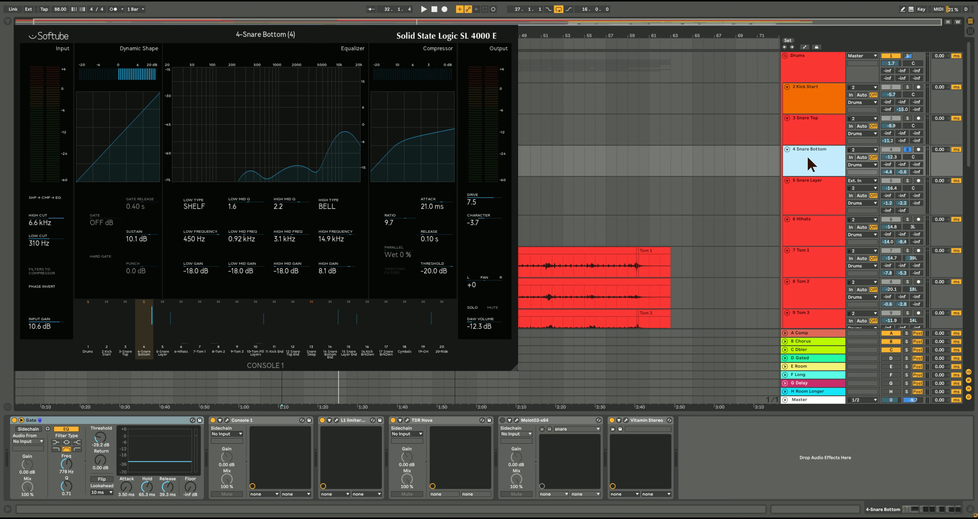
click(812, 132)
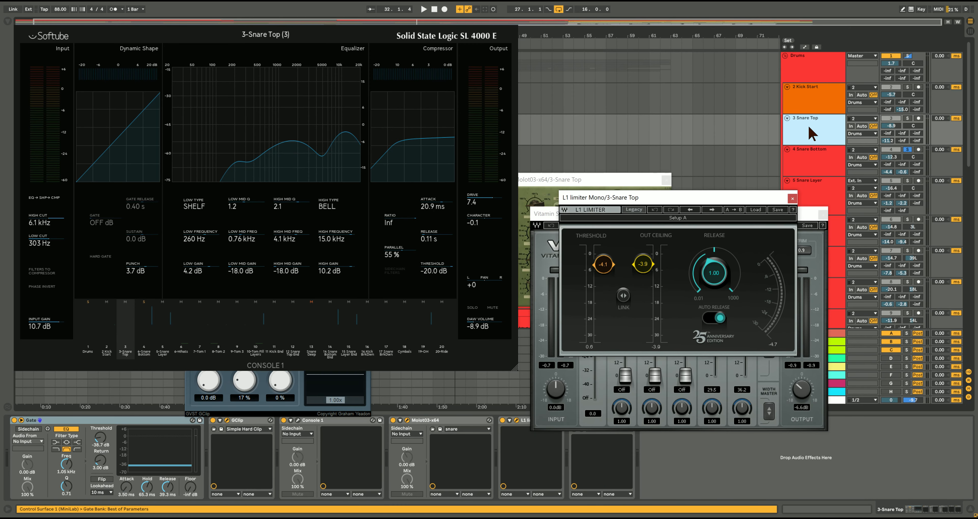
click(812, 164)
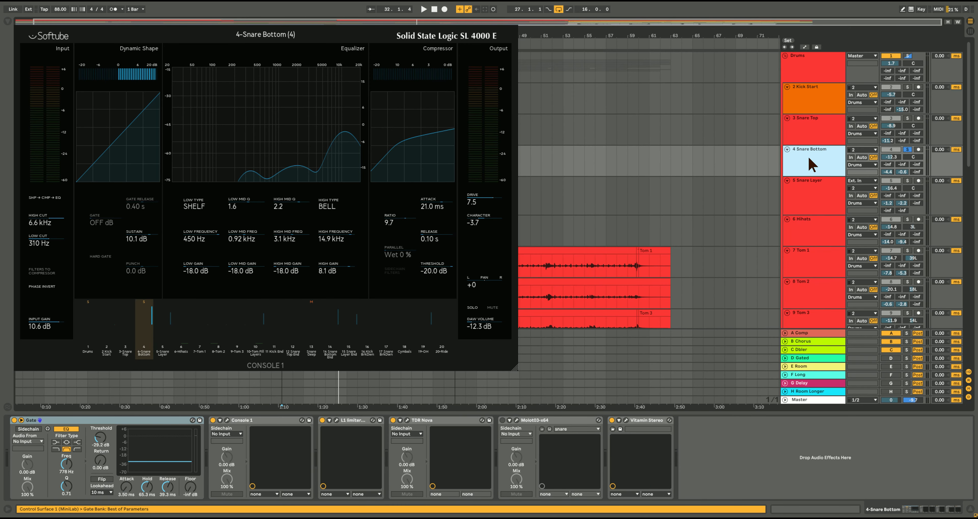
click(817, 133)
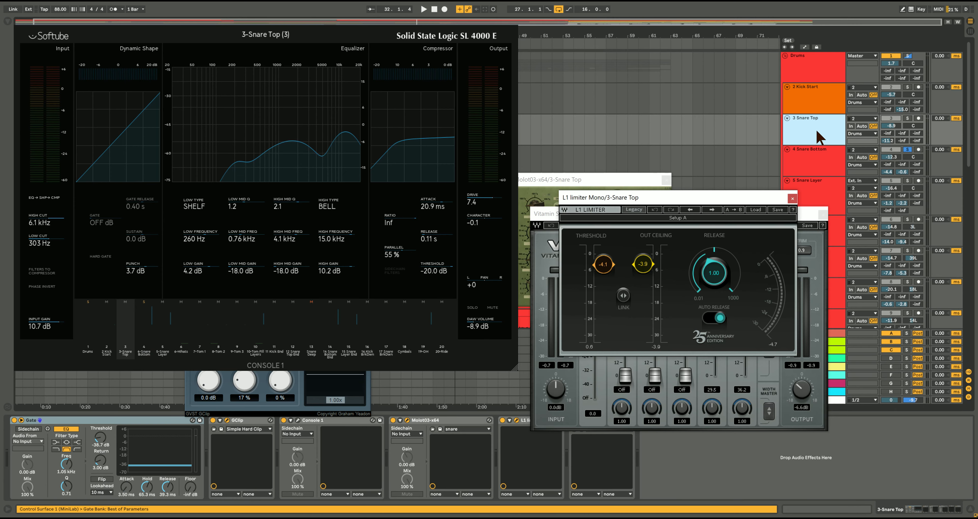
click(834, 156)
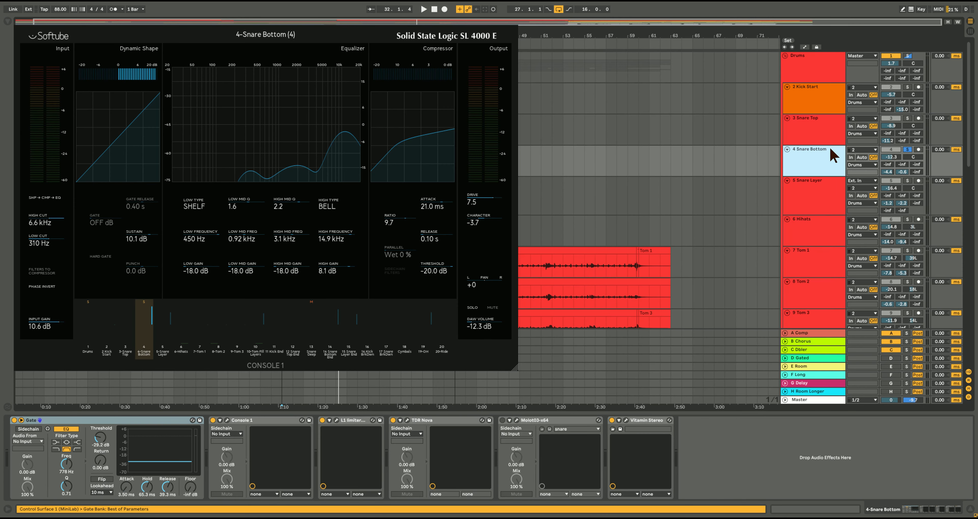
Play the soloed Snare Bottom from bar 27 while turning its Console 1 compressor off and back on
key(space)
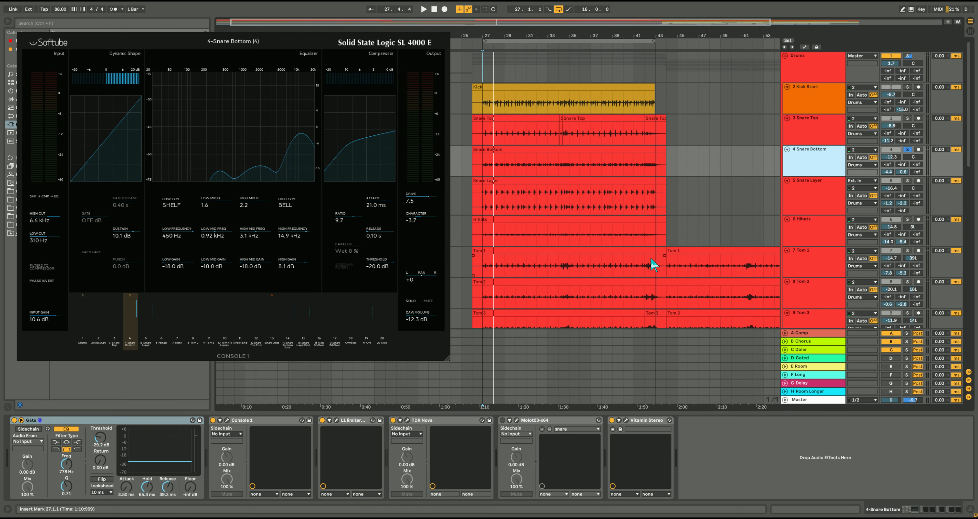
key(space)
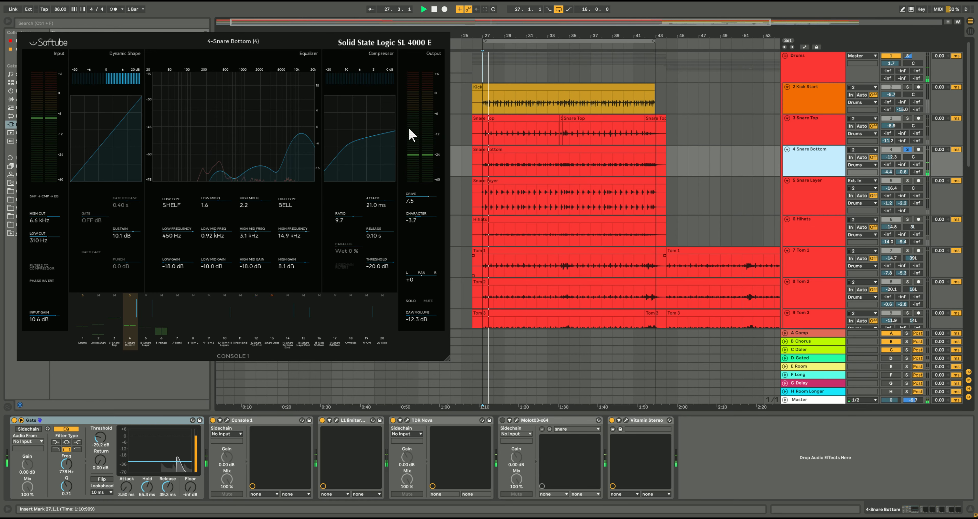
click(388, 86)
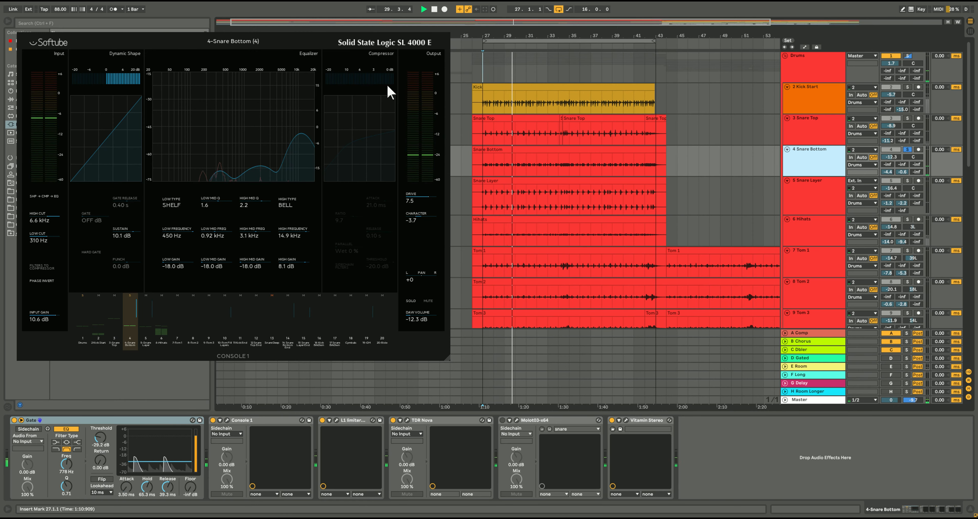
click(388, 86)
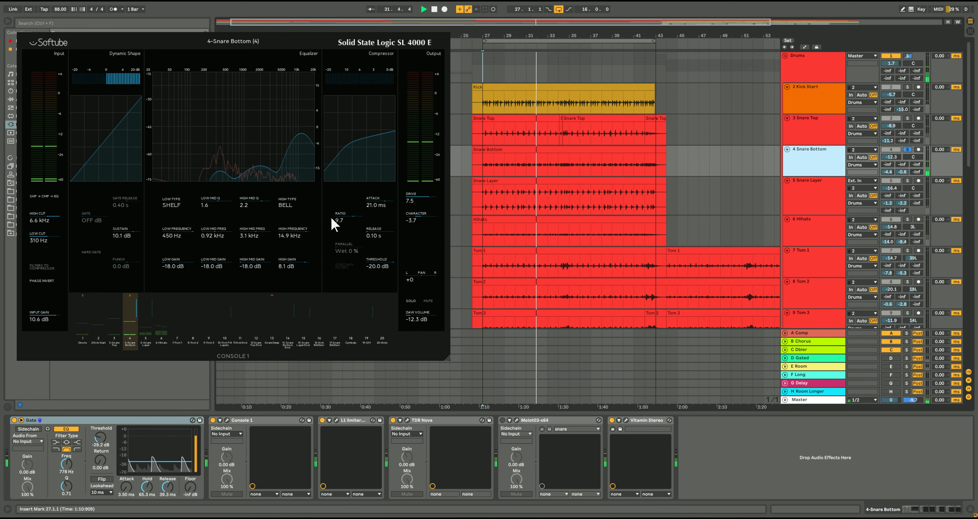
Open the L1 limiter Mono window on Snare Bottom and tuck it partly behind the Console 1 display
click(336, 420)
drag(708, 276, 610, 256)
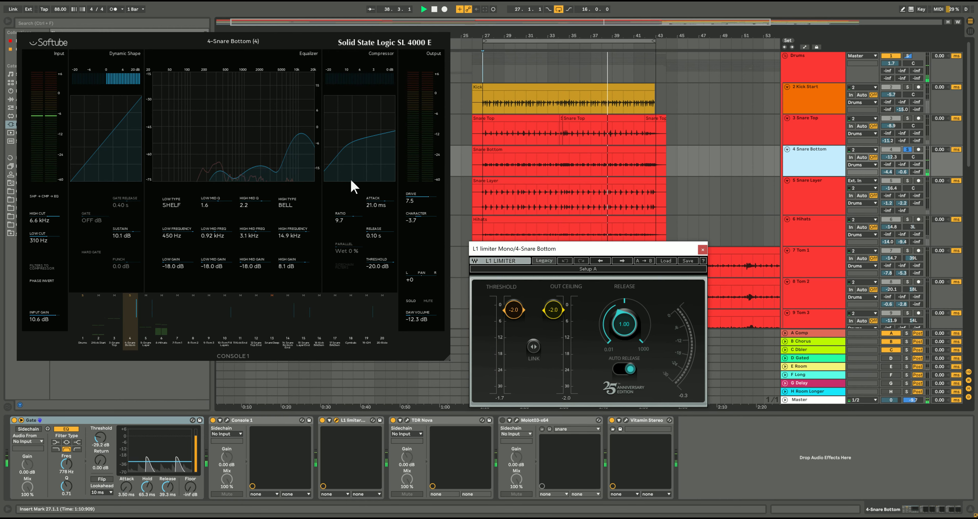
drag(571, 248, 546, 234)
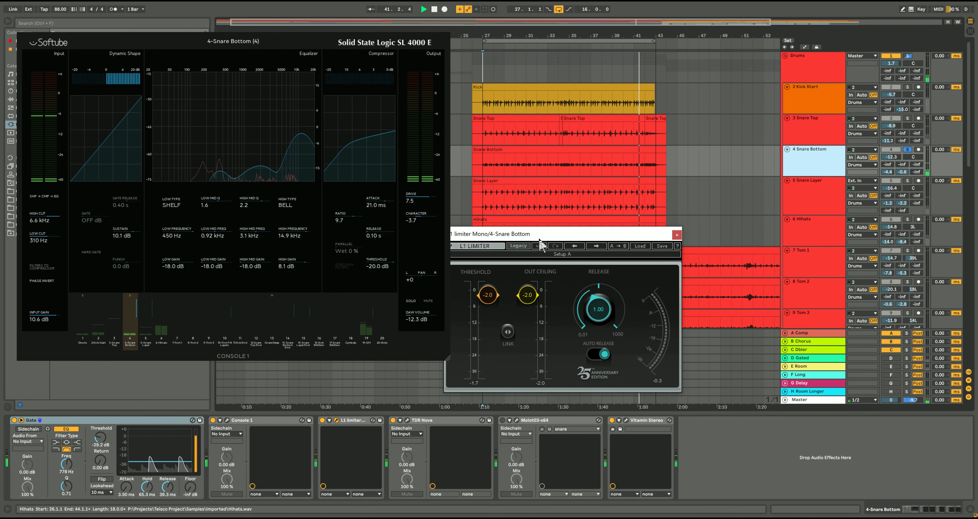
drag(542, 245, 458, 241)
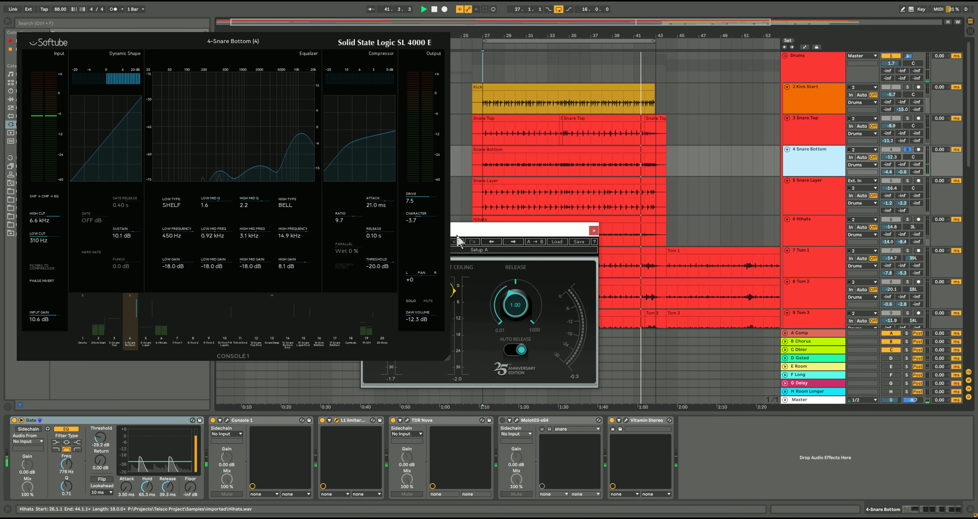
Open the TDR Nova window on Snare Bottom, restart playback, and place the window beside the Console 1 display
click(407, 420)
key(space)
drag(659, 100, 657, 131)
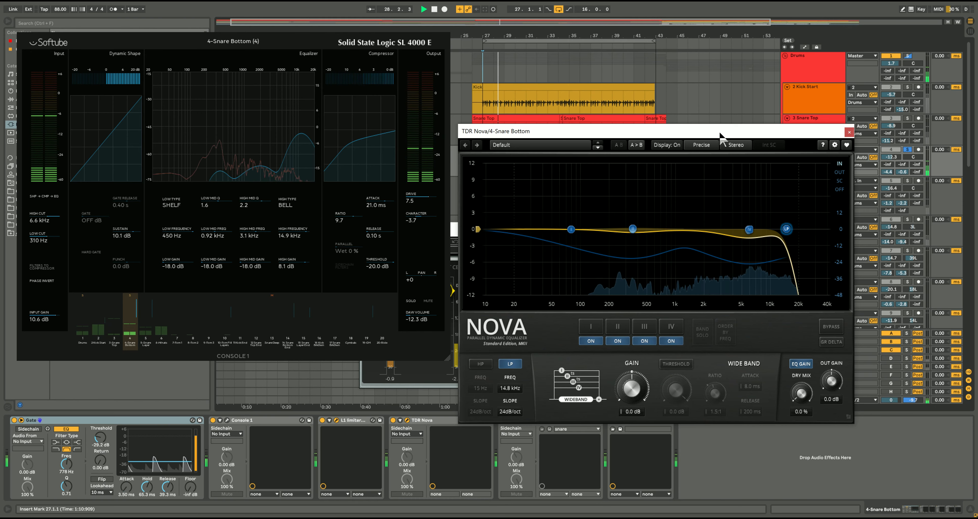
drag(678, 130, 657, 104)
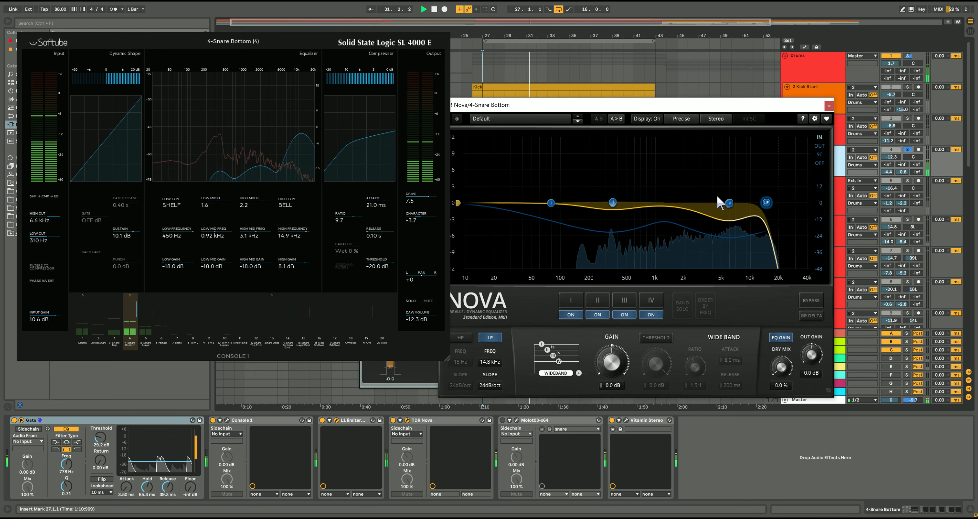
Compare the soloed Snare Bottom with TDR Nova bypassed and enabled, and close the TDR Nova window
click(393, 420)
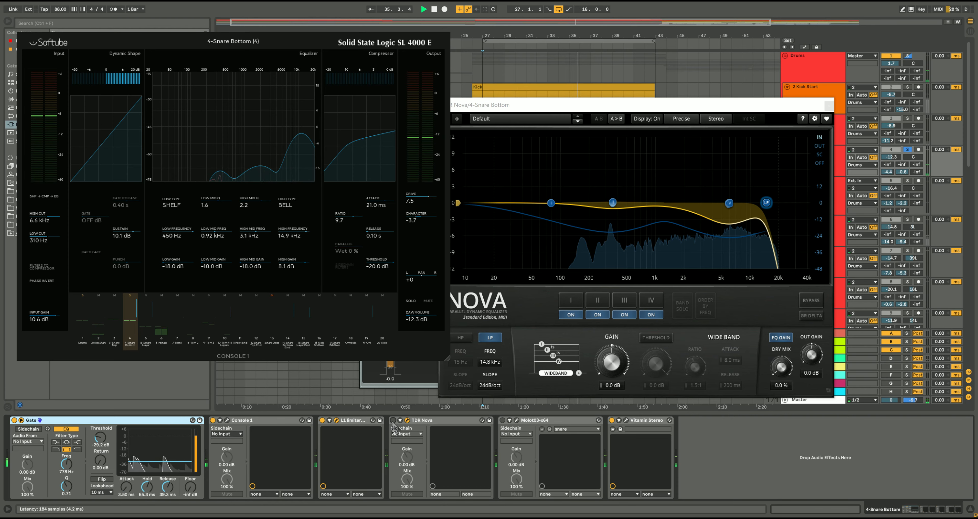
click(393, 420)
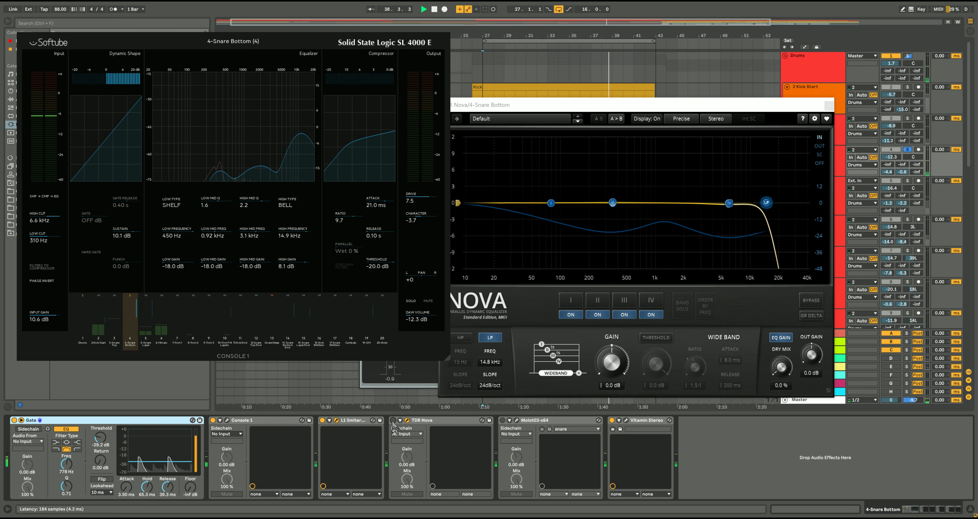
click(394, 420)
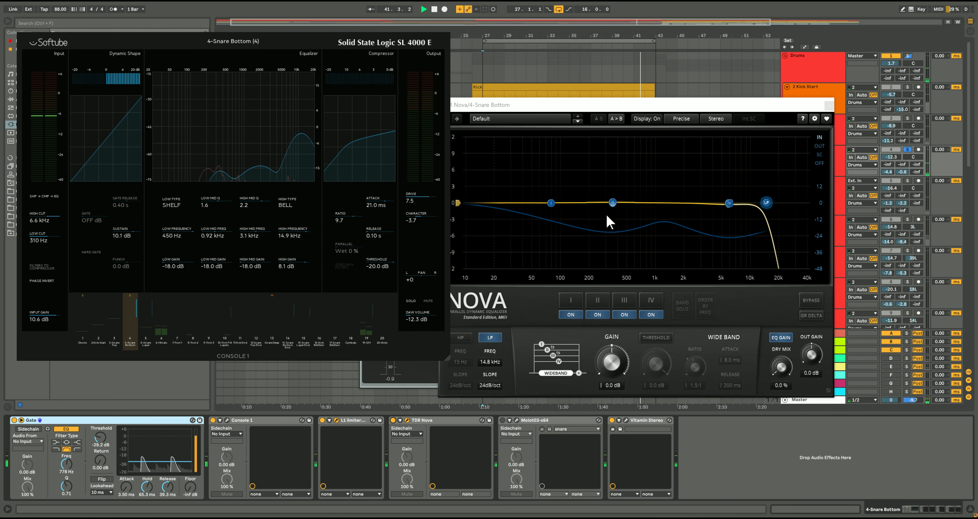
drag(758, 104, 721, 106)
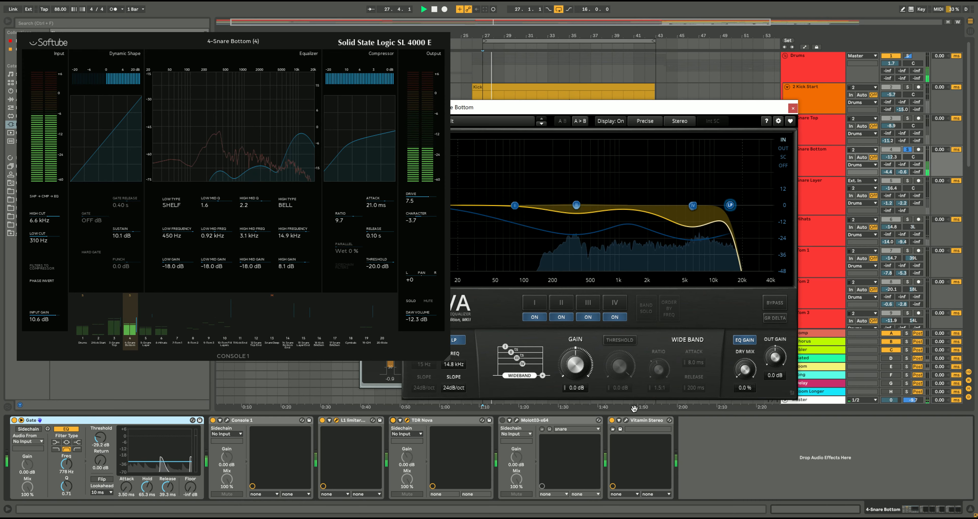
click(793, 109)
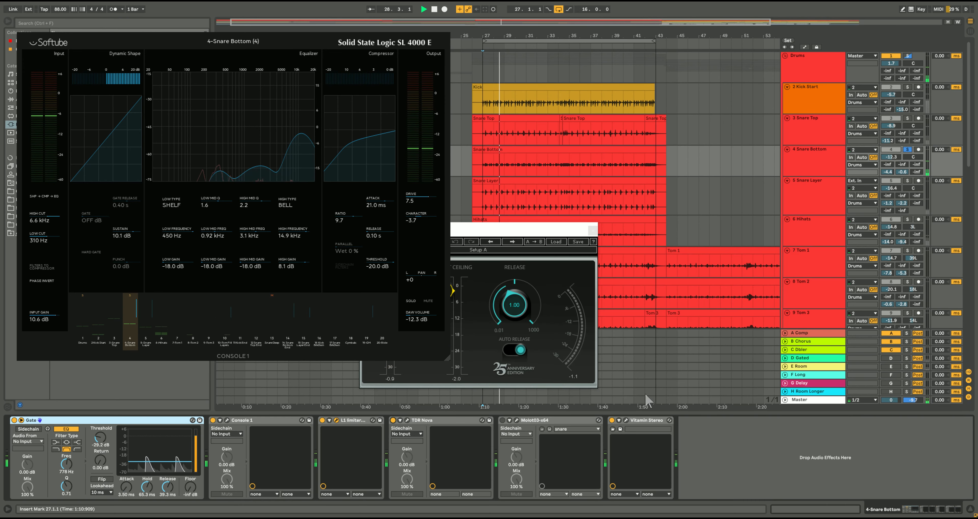
Open the Vitamin Stereo window on Snare Bottom and move it out from behind the Console 1 display
click(626, 421)
drag(458, 137, 757, 197)
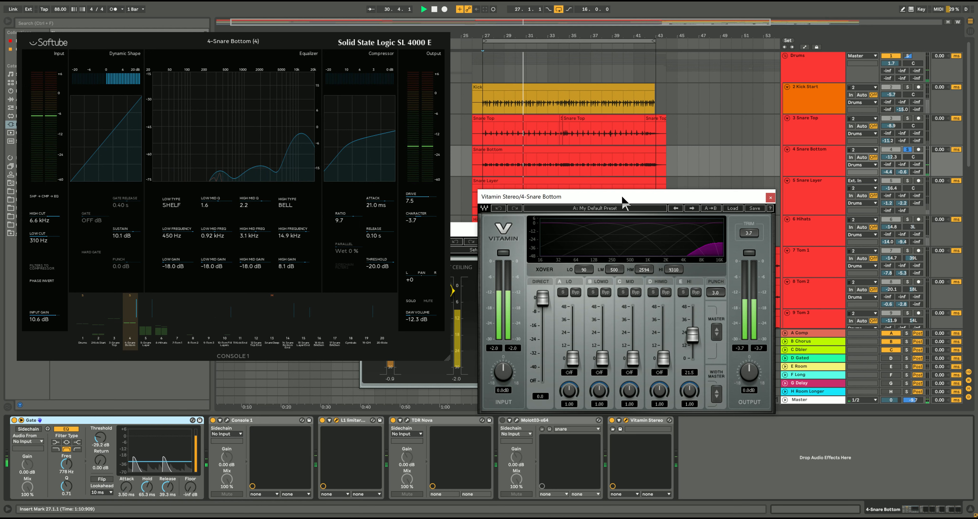
drag(624, 198, 615, 153)
Compare the soloed Snare Bottom with Vitamin bypassed and enabled, nudge its window, and stop playback
click(612, 420)
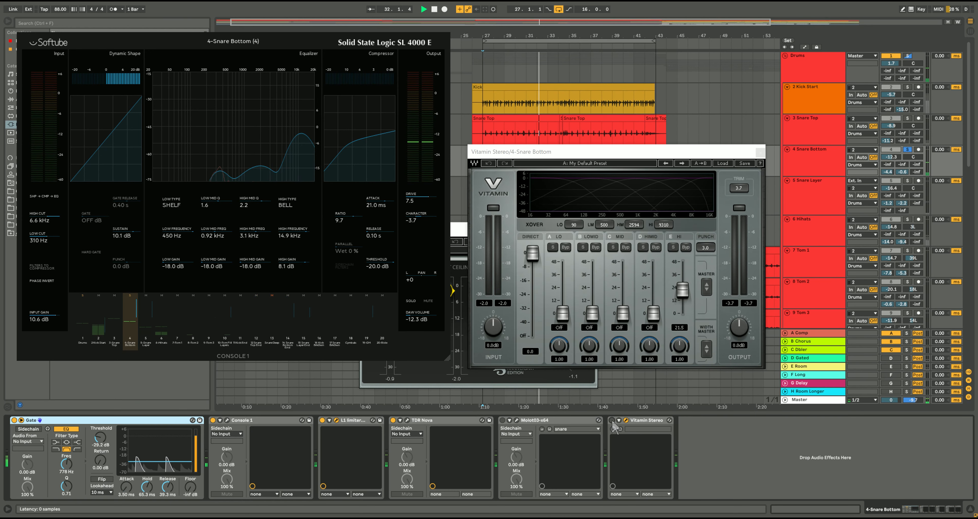
click(612, 420)
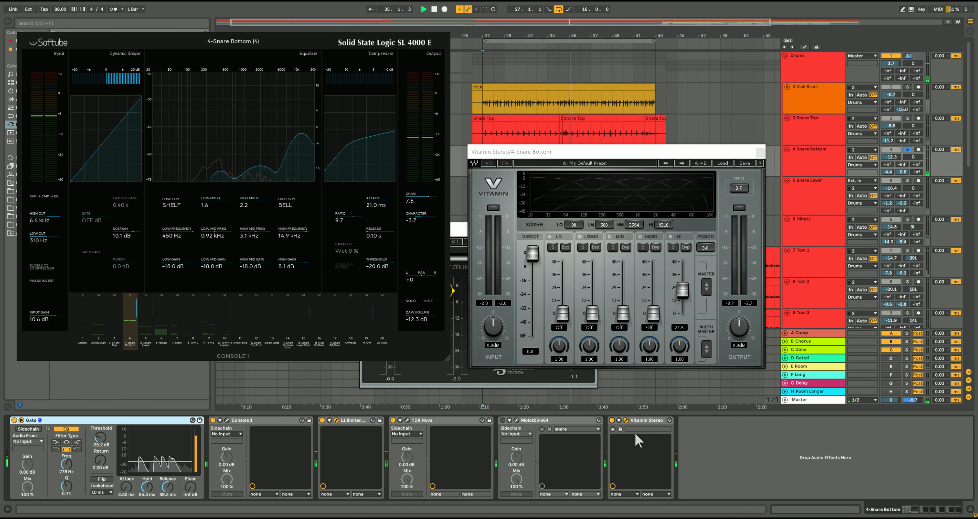
drag(600, 154, 611, 159)
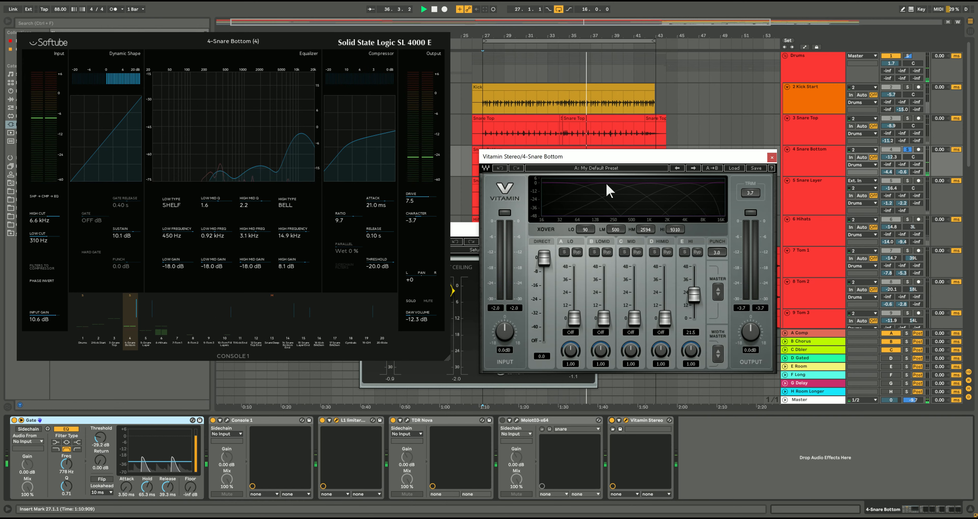
click(434, 10)
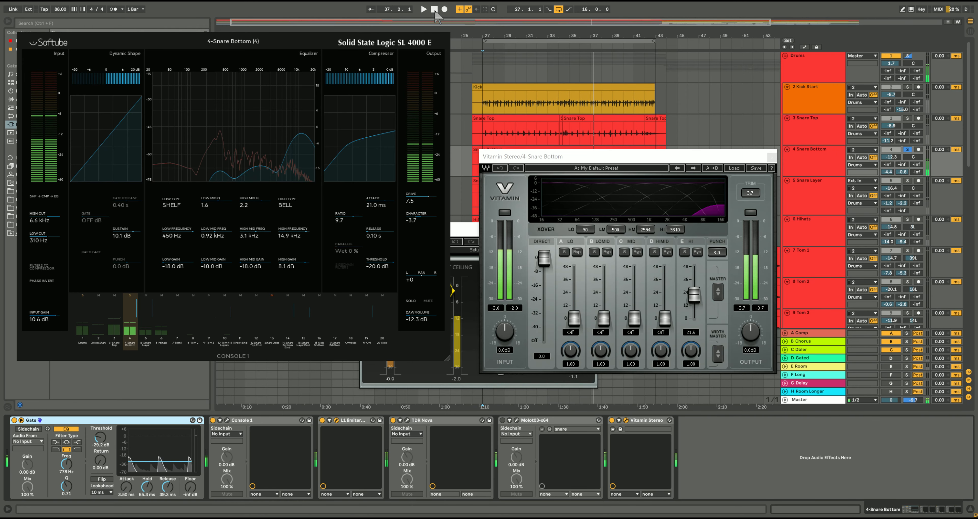
Move the Snare Bottom Vitamin window away from Console 1 and bring the L1 limiter window in front of it
drag(607, 159, 669, 180)
click(499, 235)
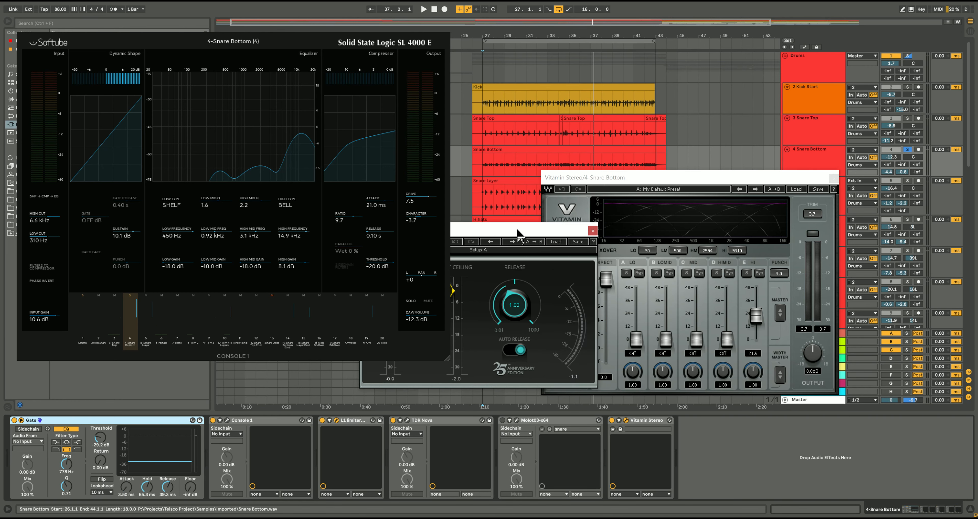
drag(519, 233, 529, 216)
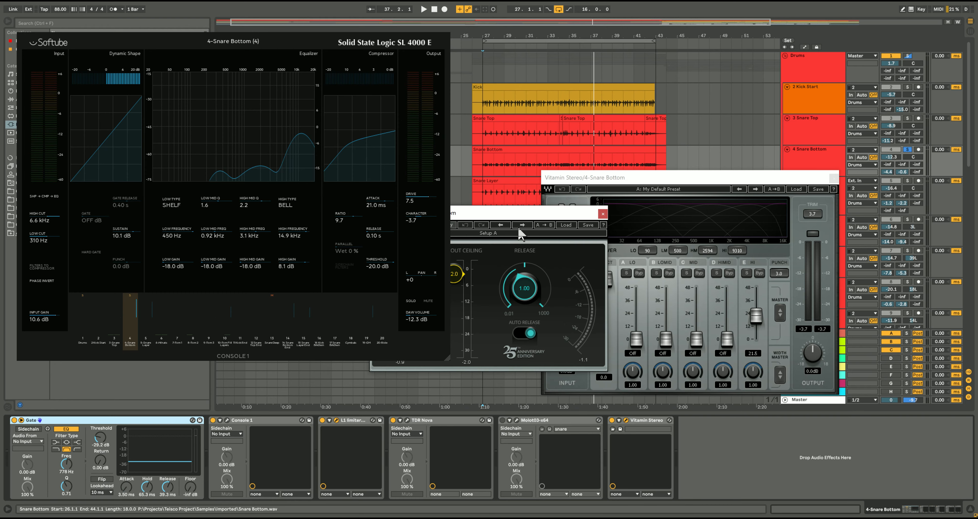
Audition the soloed Snare Layer track and reposition the open plug-in windows, including the Console 1 display
drag(665, 183, 628, 145)
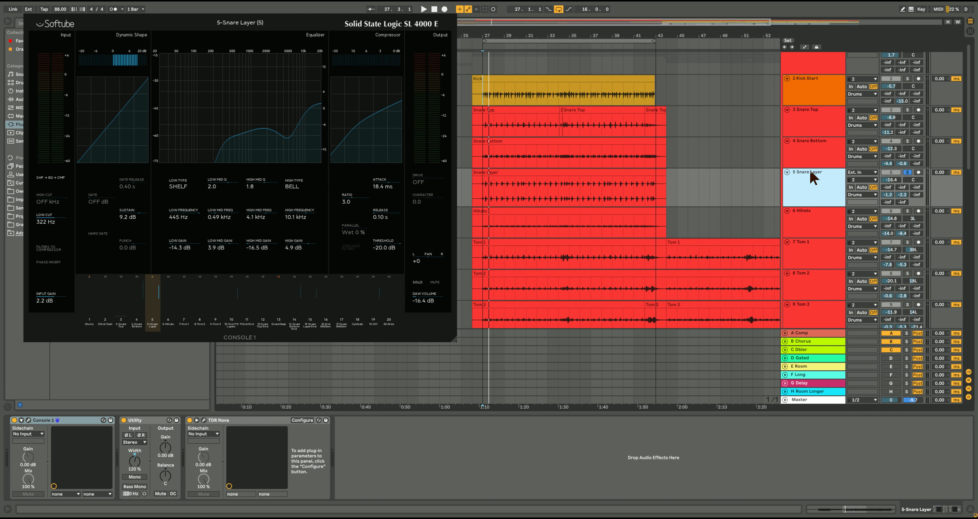
key(space)
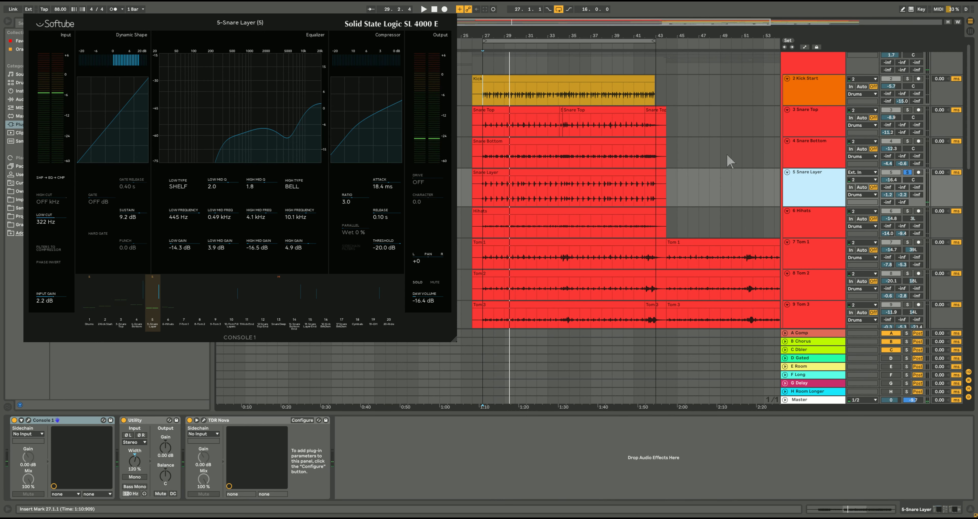
drag(194, 28, 185, 27)
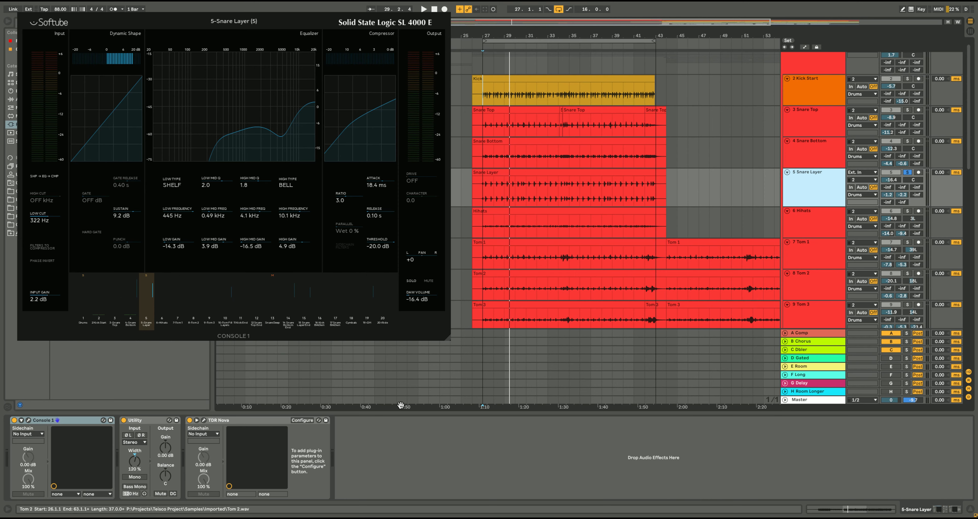
Review the Console 1 settings of Snare Bottom and Snare Top in turn, ending on Snare Layer
click(821, 154)
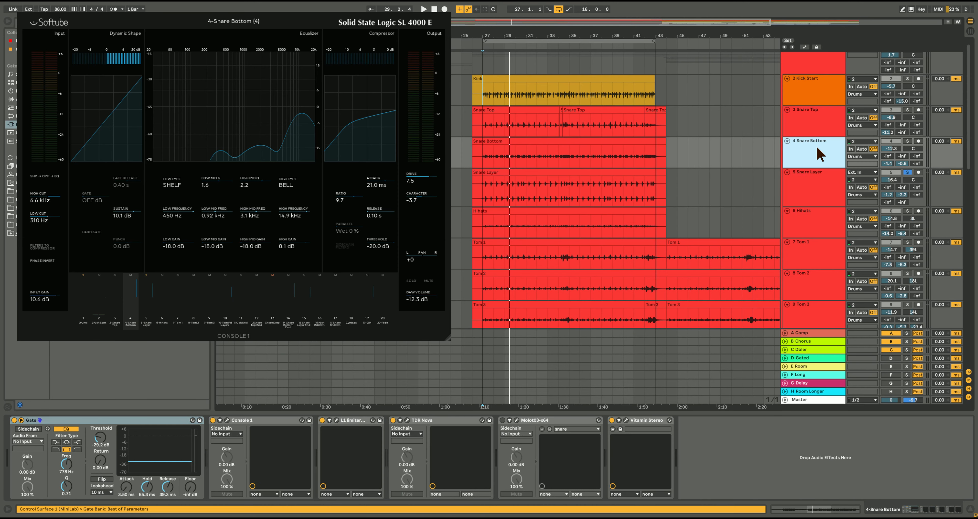
click(817, 121)
click(816, 154)
click(816, 189)
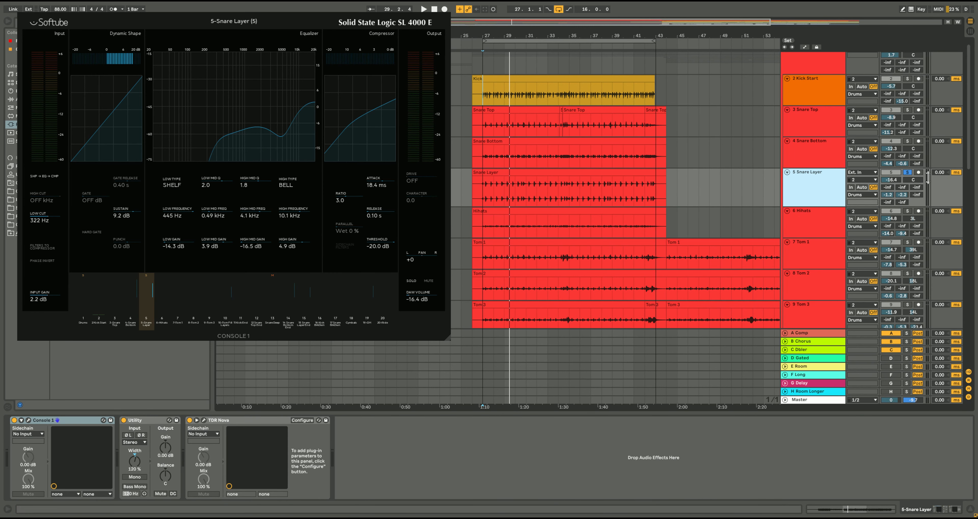
Play the soloed Snare Layer, inspect its Utility and TDR Nova devices, and position the TDR Nova window beside Console 1
key(space)
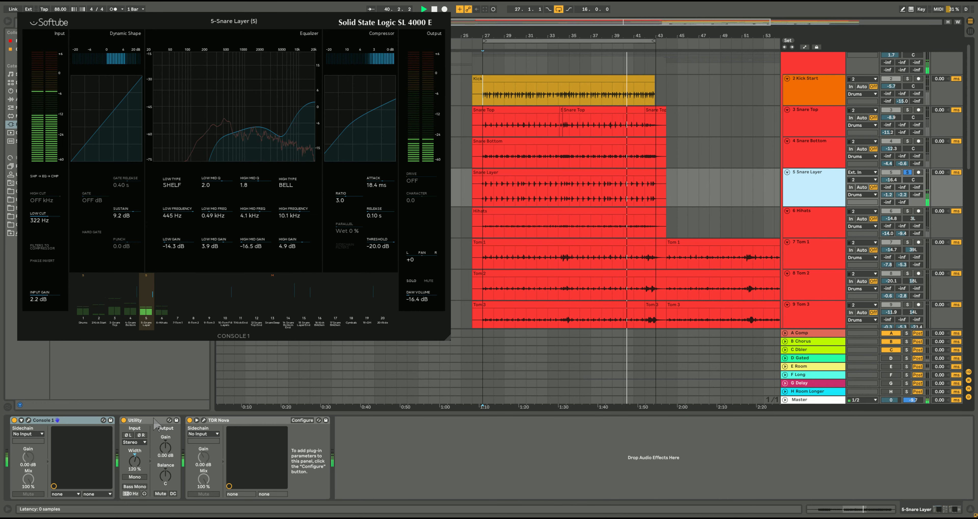
click(178, 444)
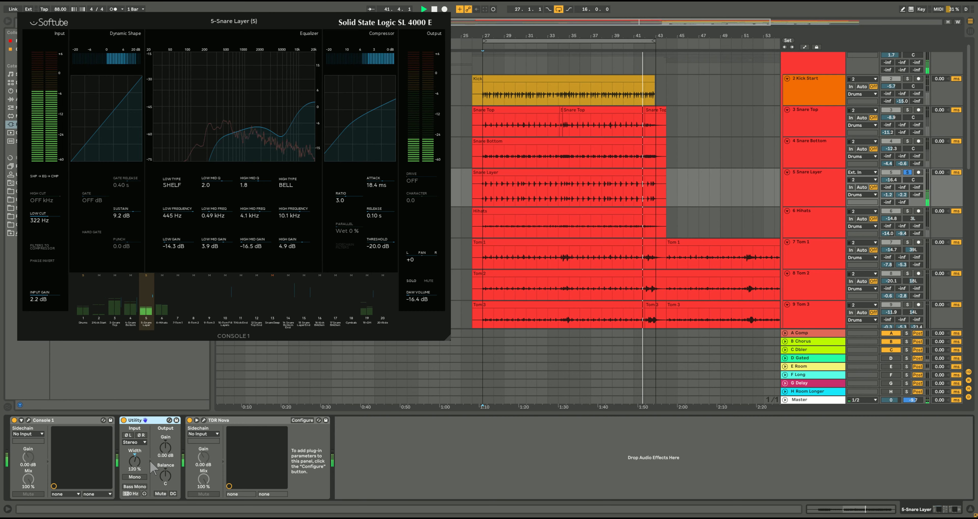
click(204, 419)
drag(574, 179, 715, 155)
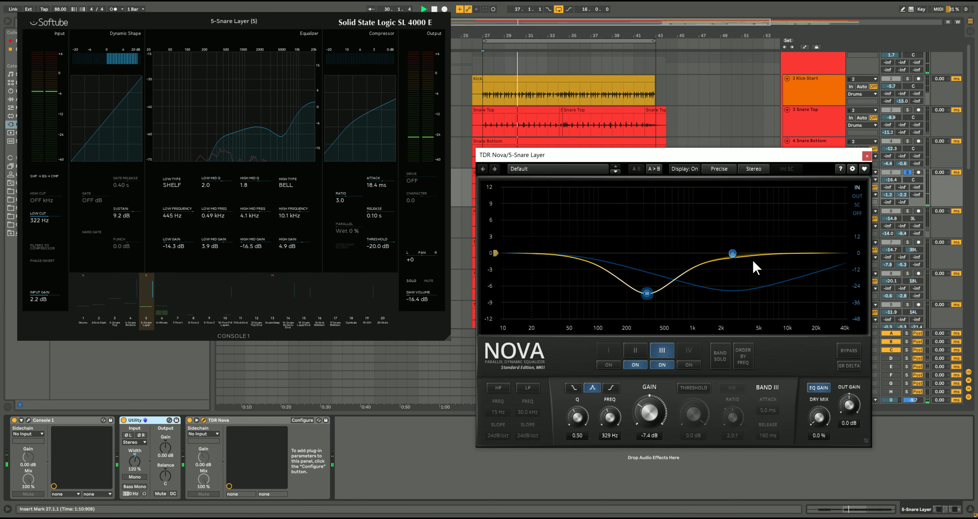
drag(734, 159, 687, 182)
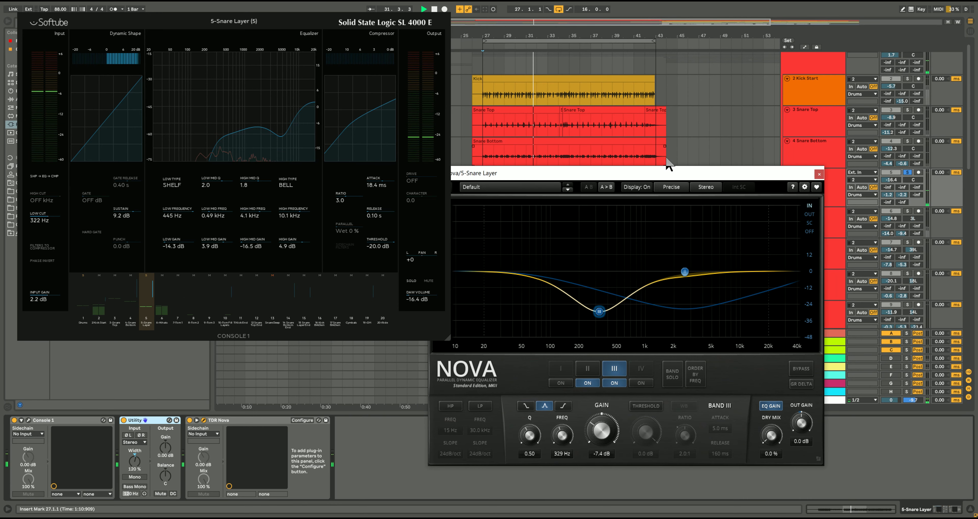
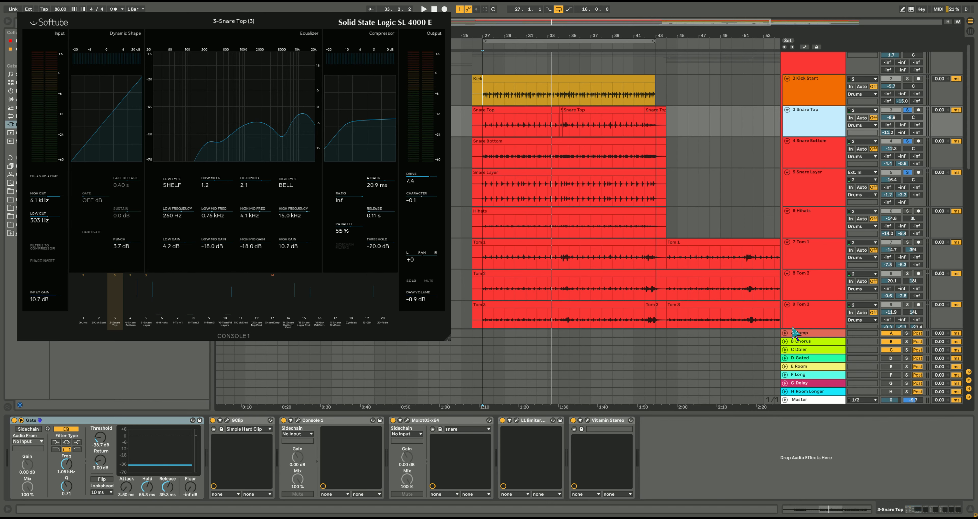
Solo the Drums group, play it, and switch on the Gated, Room and Long return tracks
scroll(926, 91, up, 1)
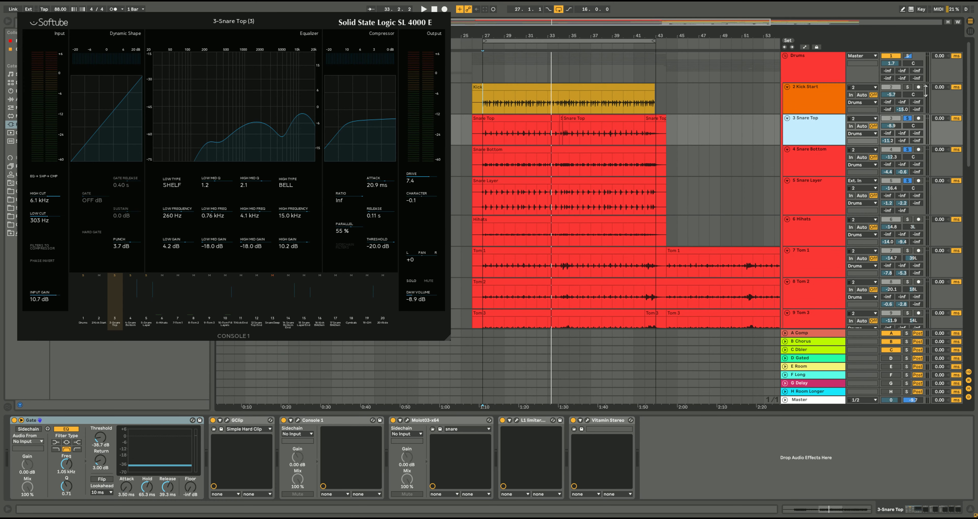
click(908, 56)
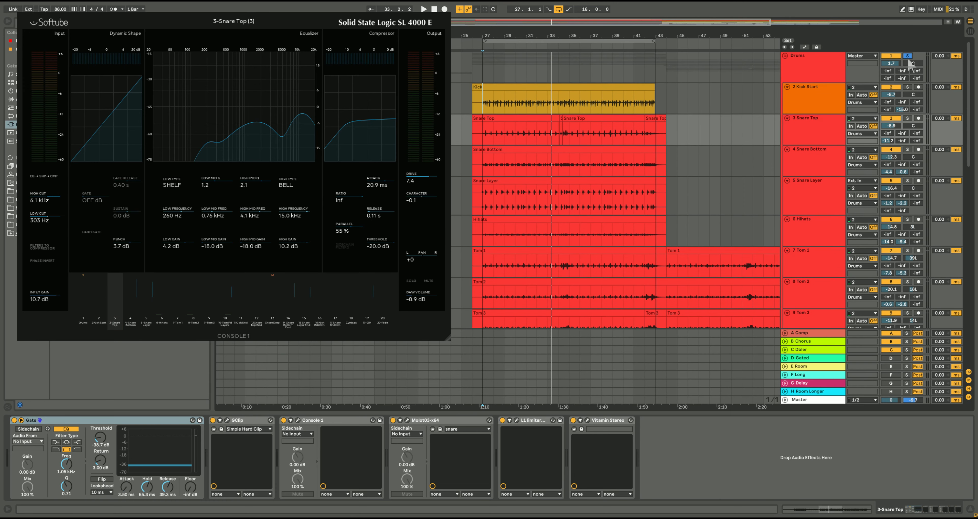
key(space)
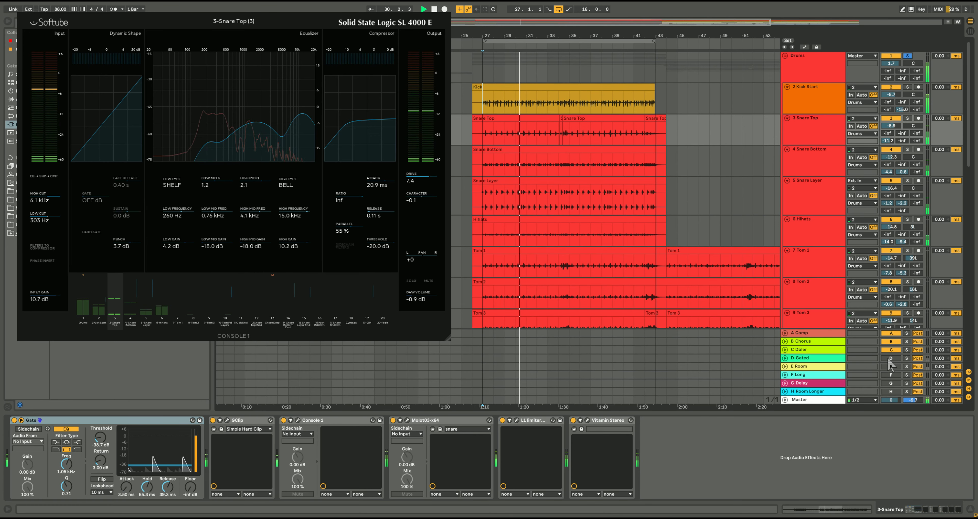
click(891, 375)
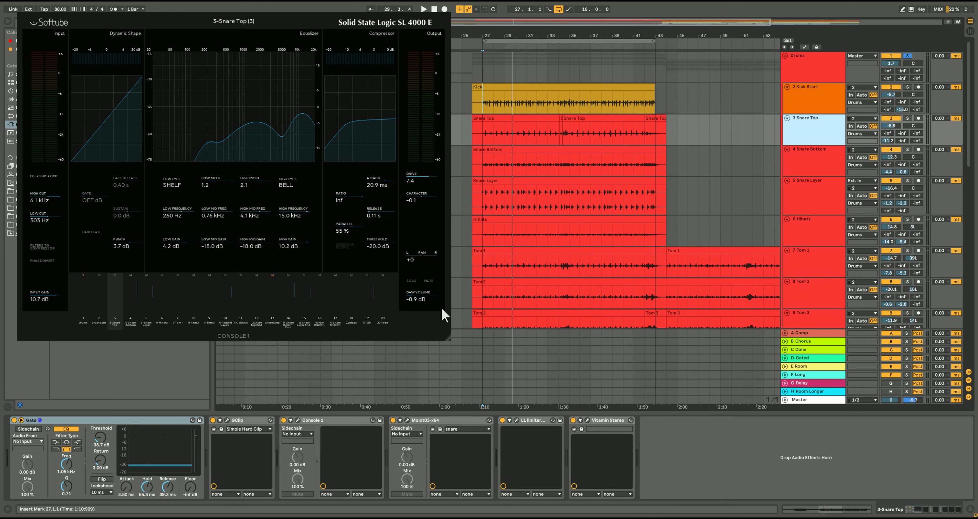
Compare the Console 1 settings of Snare Bottom, Snare Layer and Snare Top by selecting each track in turn
click(809, 150)
click(808, 192)
click(808, 157)
click(811, 125)
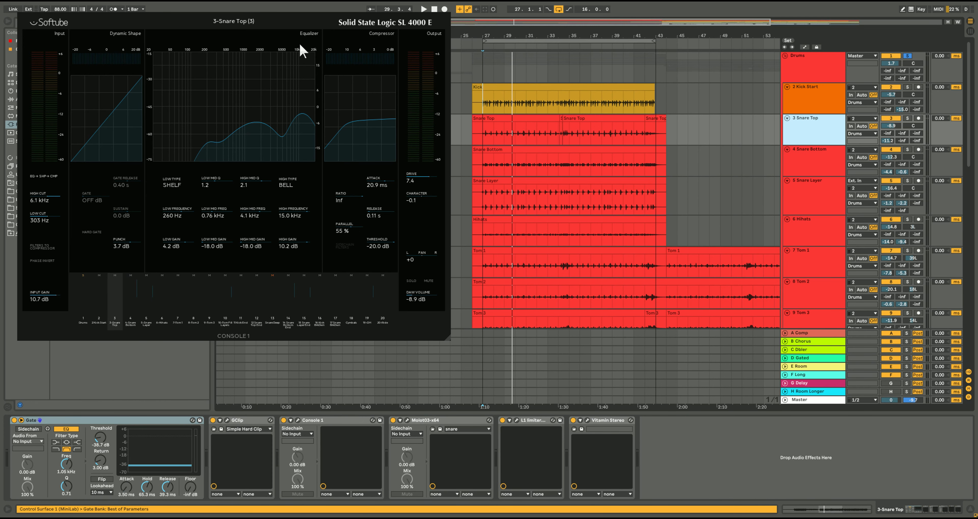
click(808, 164)
click(808, 135)
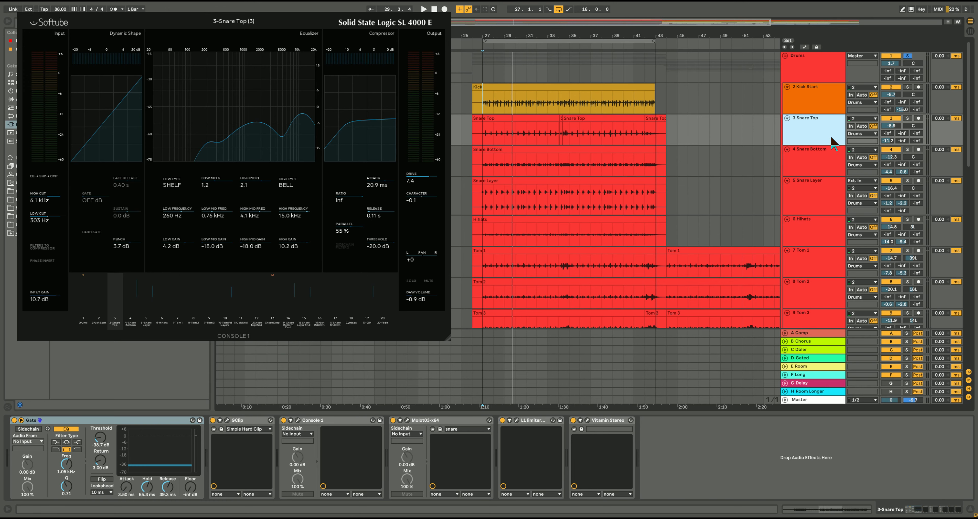
Select and solo the Hihats track, and play it back
click(811, 220)
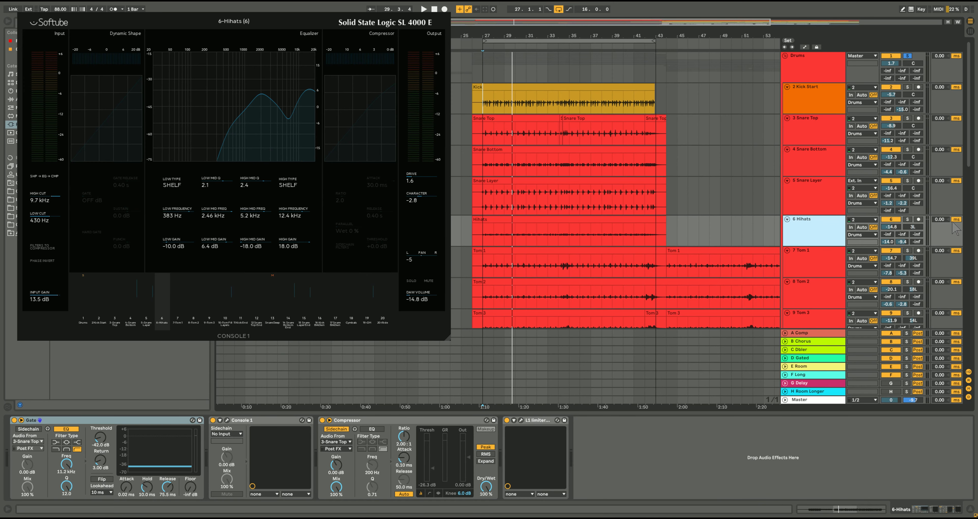
click(908, 219)
key(space)
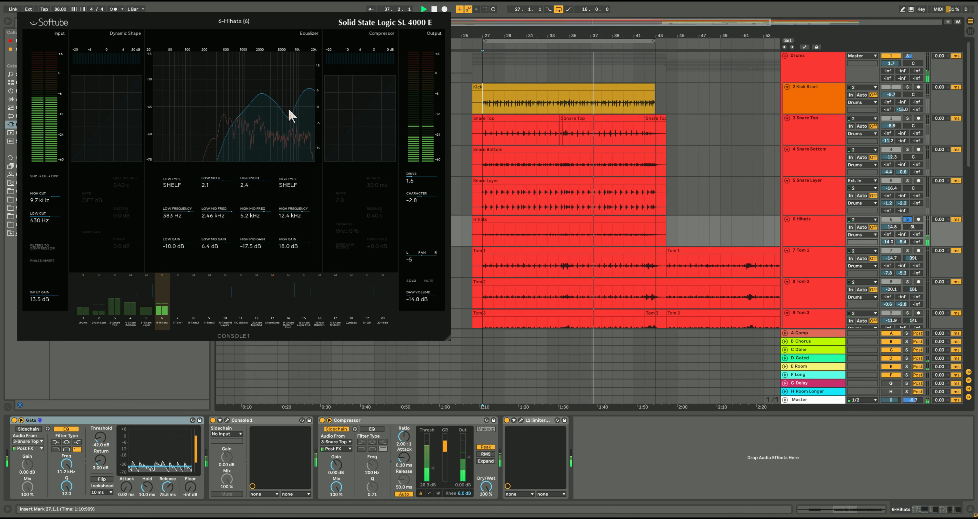
Compare the soloed Hihats with the snare-sidechained Compressor bypassed and enabled
click(402, 420)
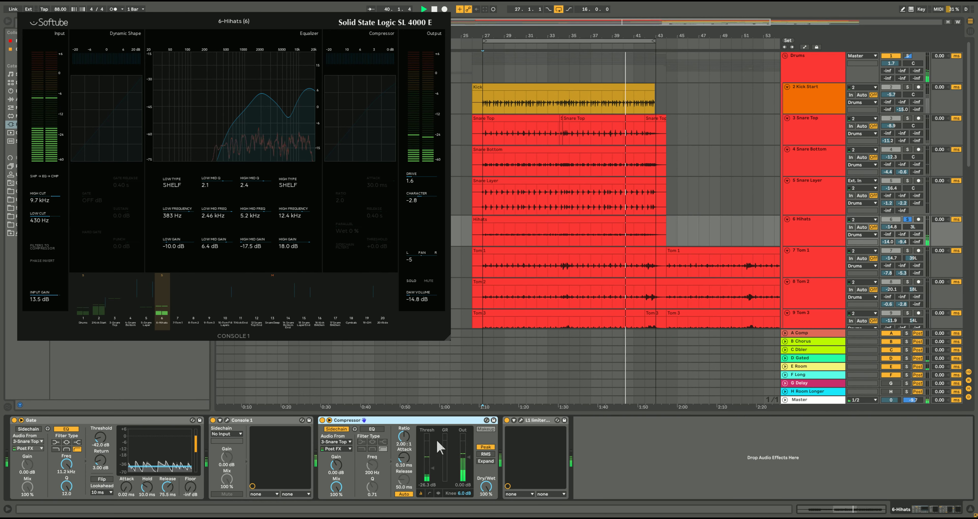
click(323, 420)
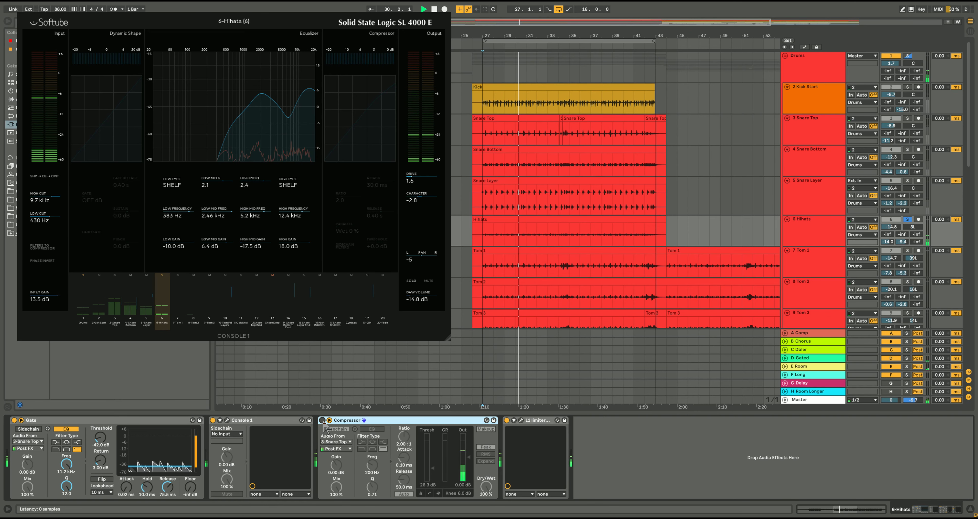
click(323, 420)
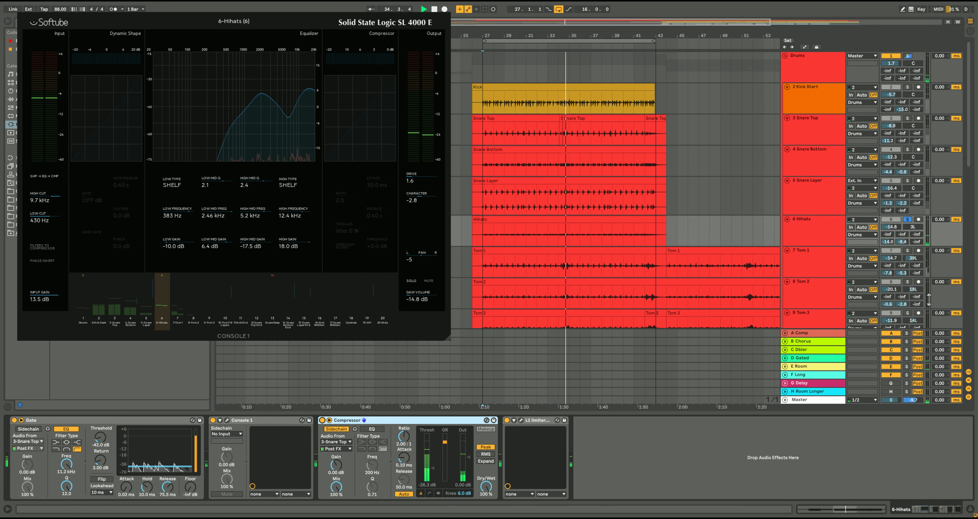
Check the Snare Top, Snare Bottom and Snare Layer tracks against the Hihats, ending with Hihats selected
click(829, 125)
click(824, 151)
click(826, 195)
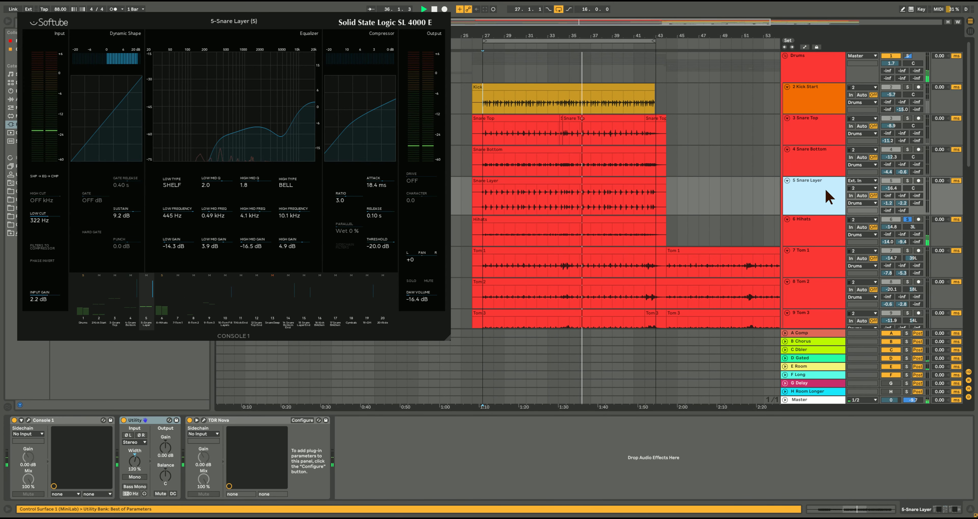
click(829, 229)
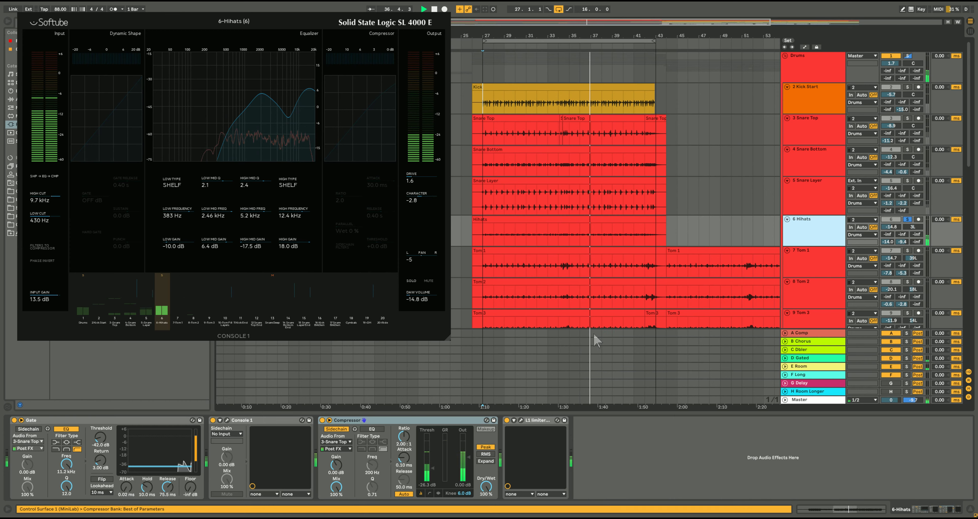
Open the L1 limiter window on Hihats during playback, and stop playback
click(522, 419)
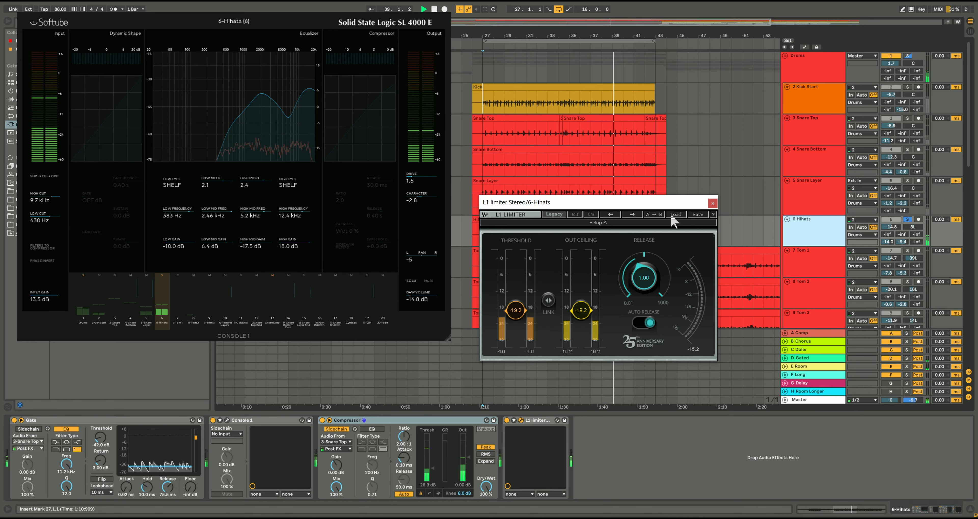
click(715, 3)
key(space)
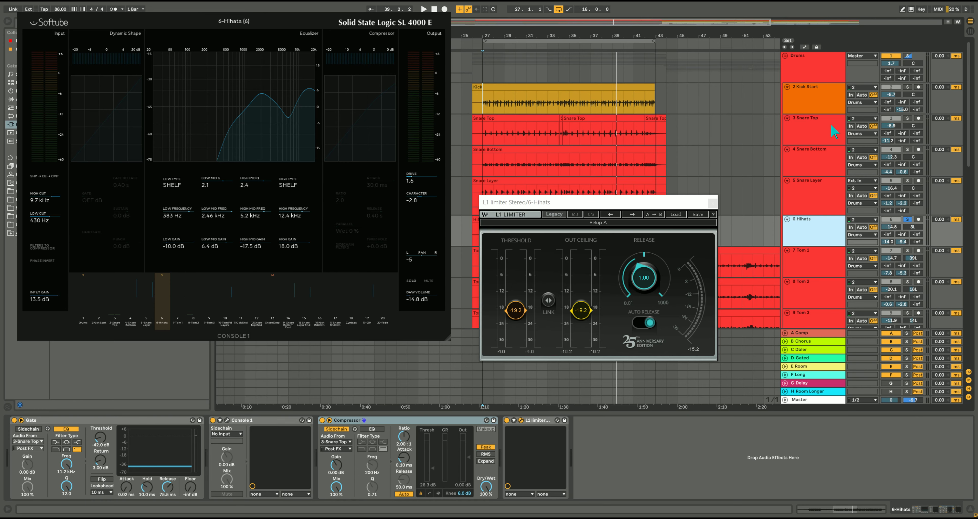
Solo the Drums group, compare it with the Hihats L1 limiter bypassed and enabled, and nudge the limiter window
key(space)
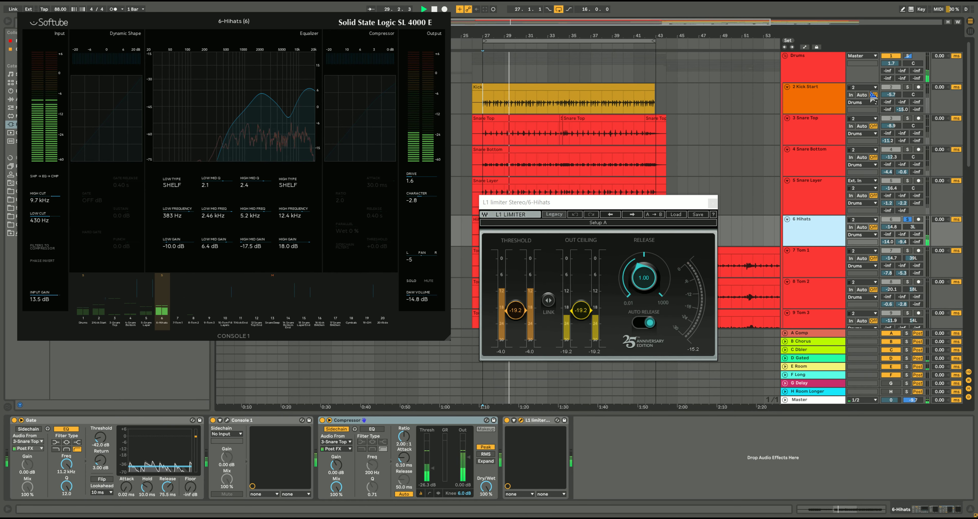
click(908, 56)
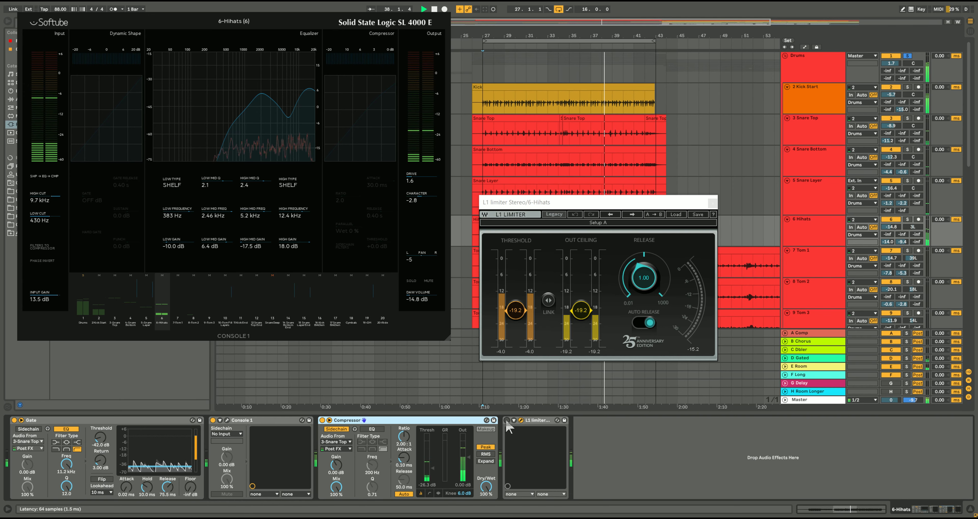
click(507, 420)
key(space)
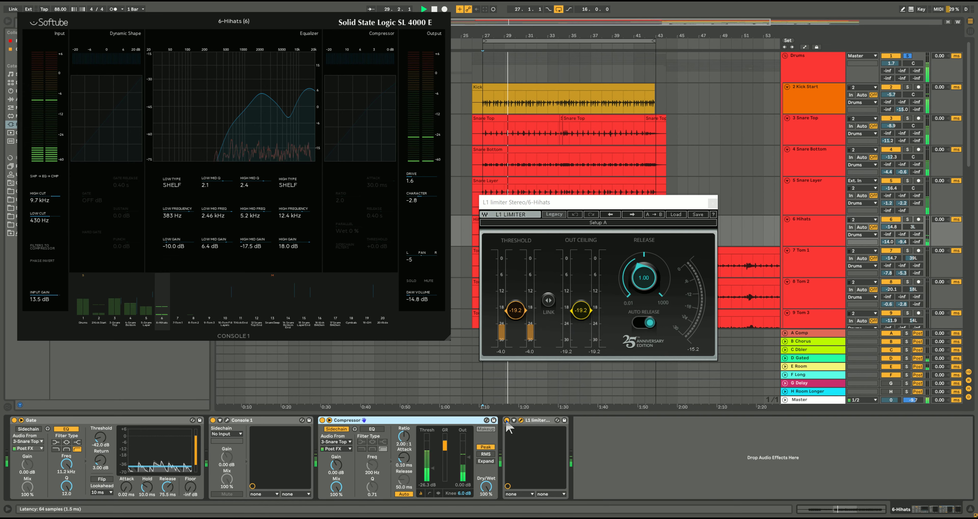
key(space)
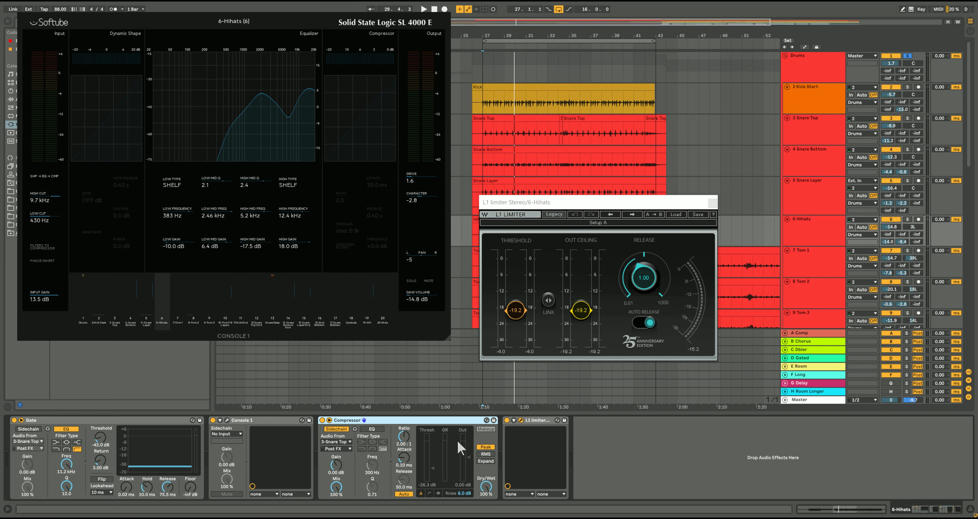
drag(689, 208, 671, 223)
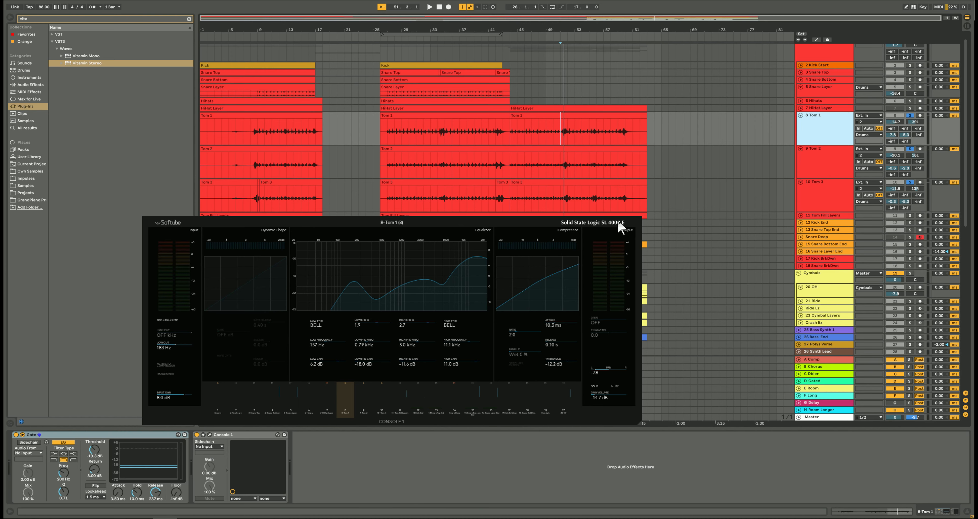
Review the Console 1 settings from Tom 1 down to Tom 3 and return to Tom 1
key(Down)
key(Down)
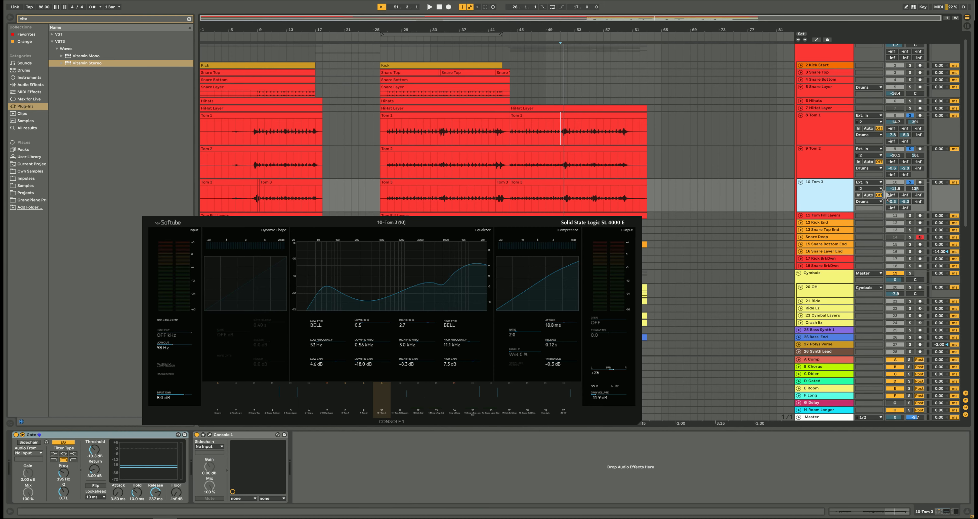
click(885, 119)
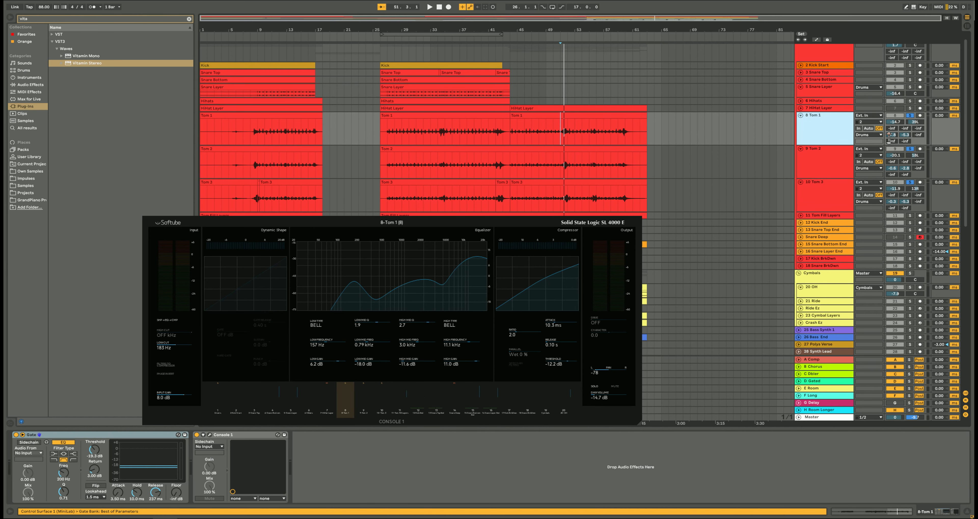
Audition the soloed toms, clear their solo, and play them in the full mix
key(space)
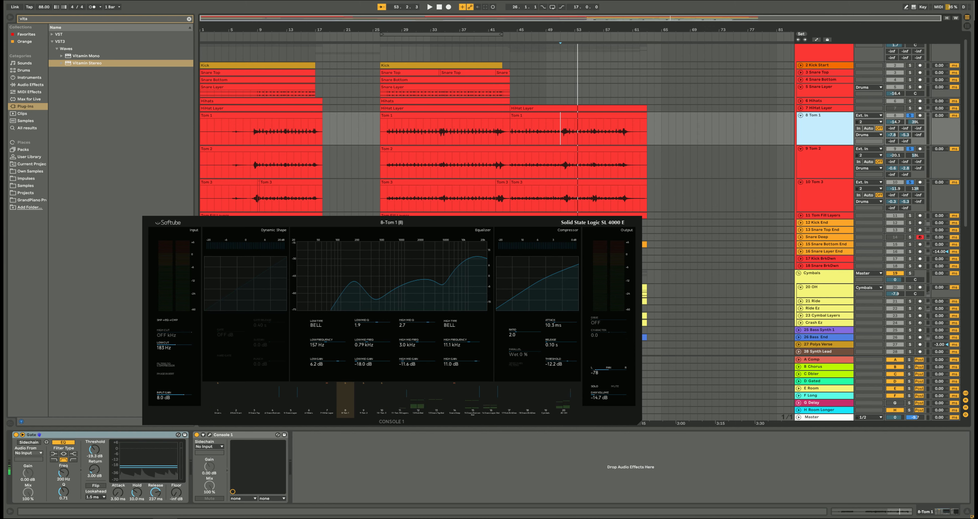
click(910, 115)
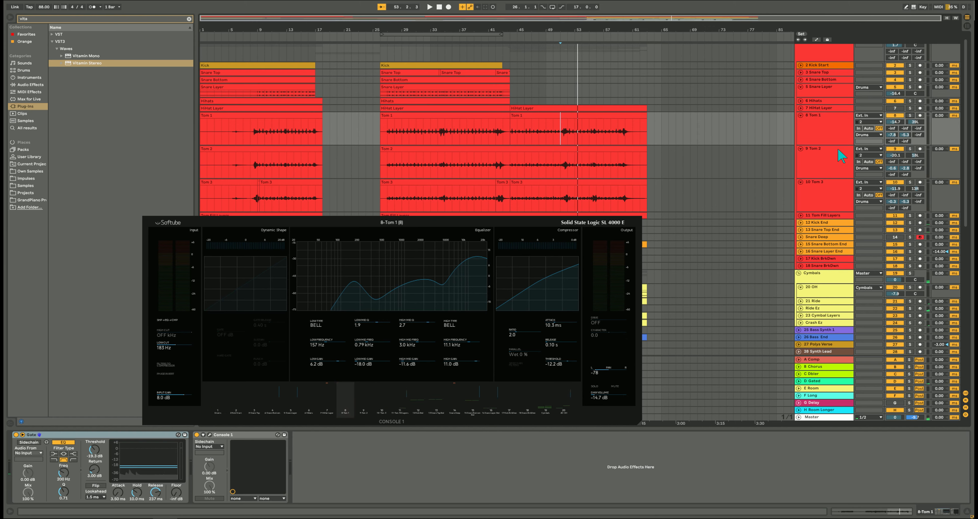
key(space)
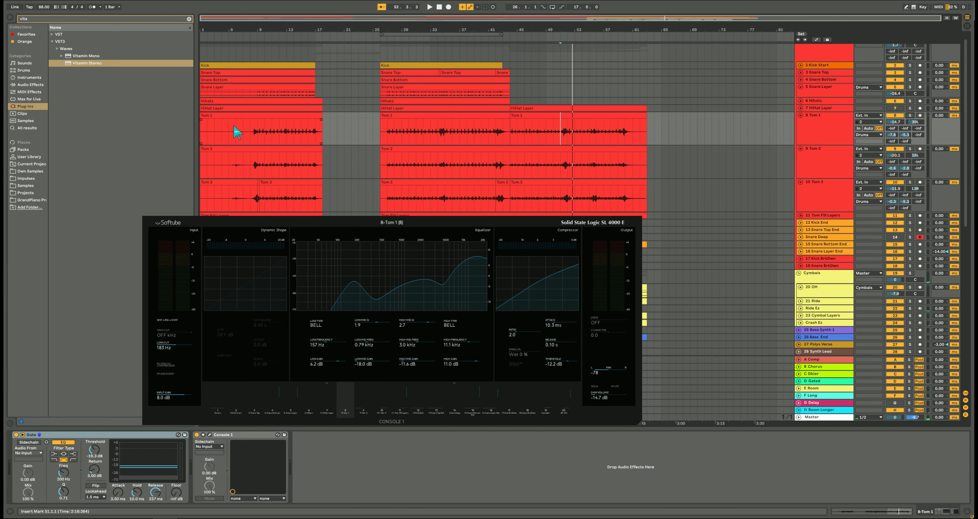
Play the full mix from bar 8 to hear the toms in context, and stop playback
click(250, 139)
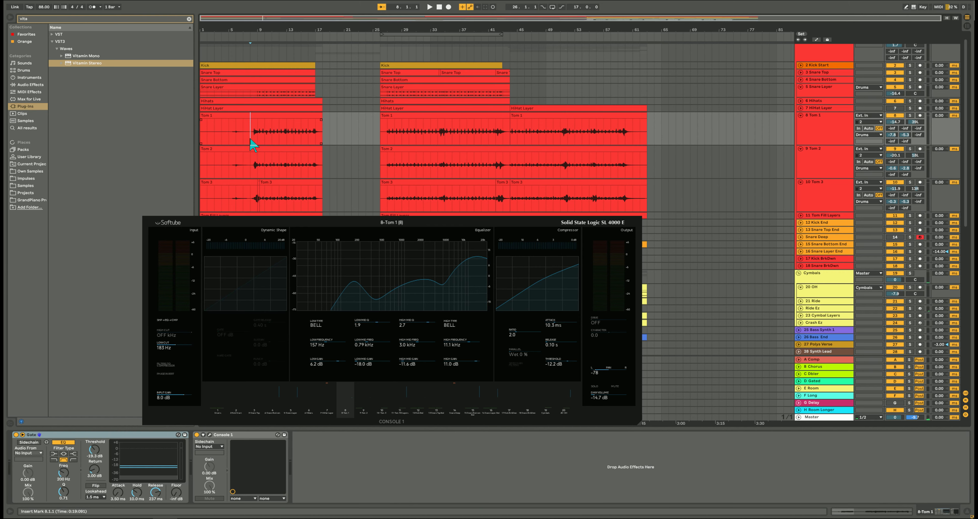
key(space)
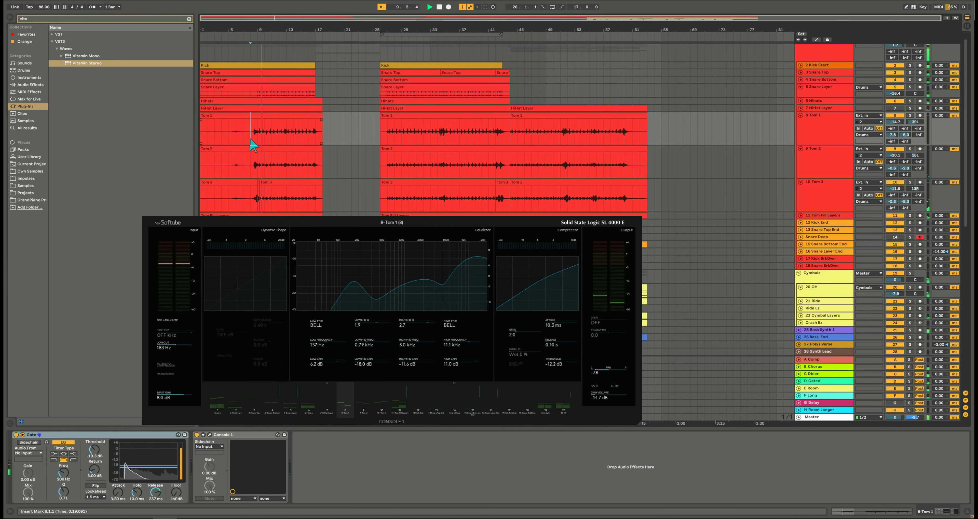
key(space)
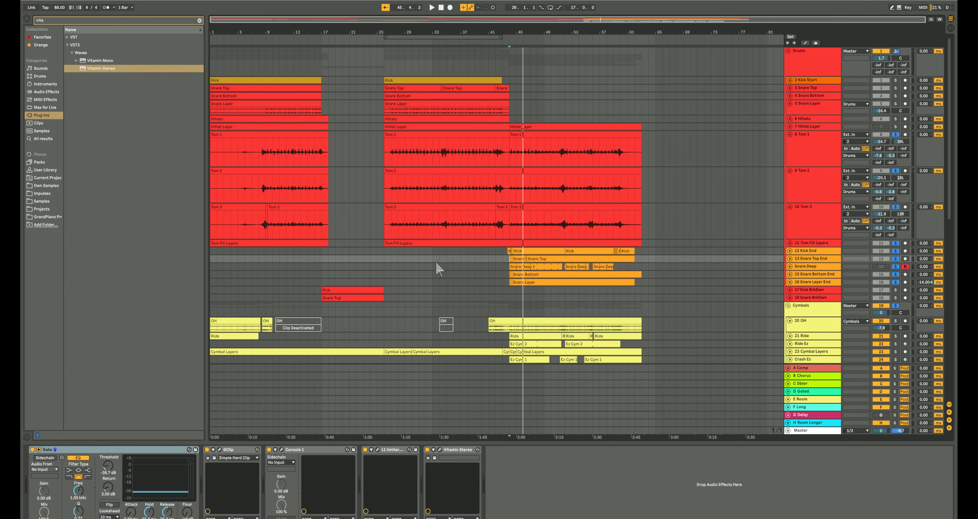
Compare the Console 1 settings of the Kick End track with those of Kick Start
scroll(945, 193, down, 5)
scroll(945, 194, up, 5)
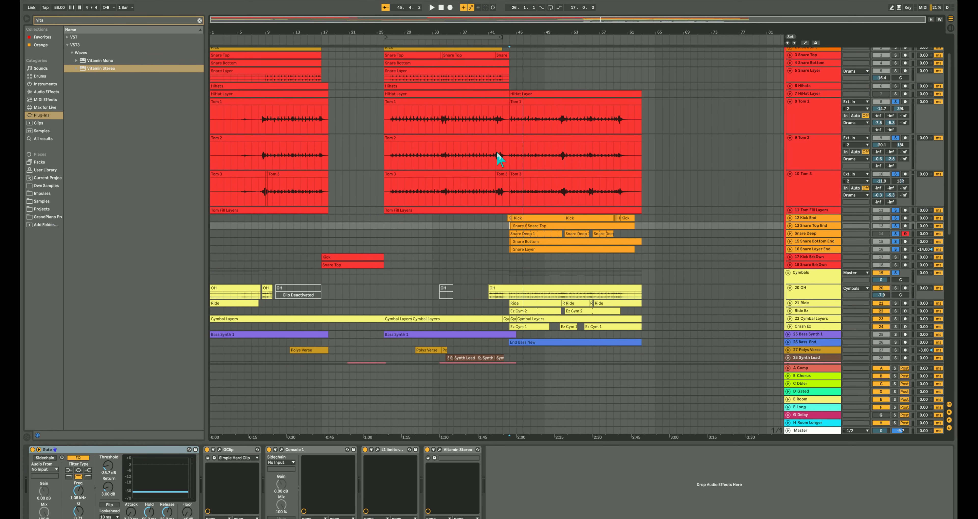
drag(951, 216, 952, 237)
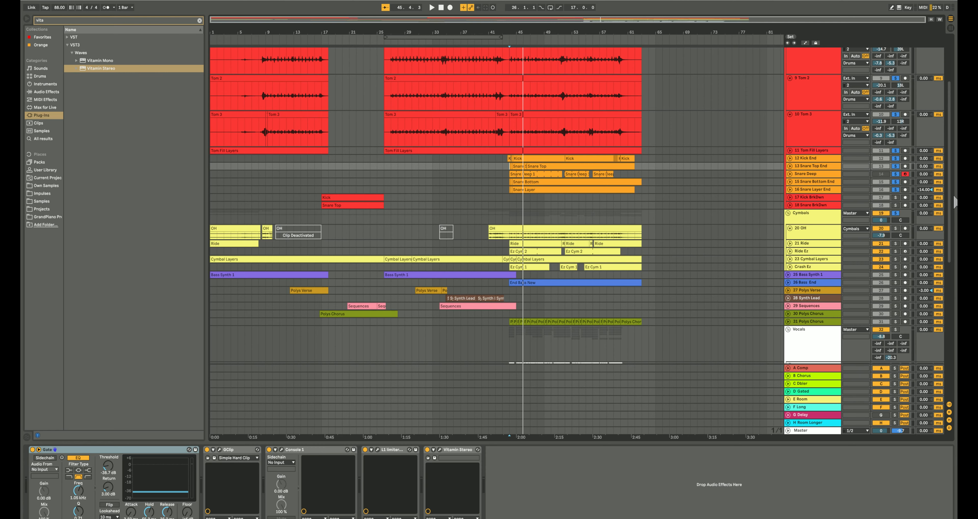
drag(952, 216, 954, 195)
click(809, 212)
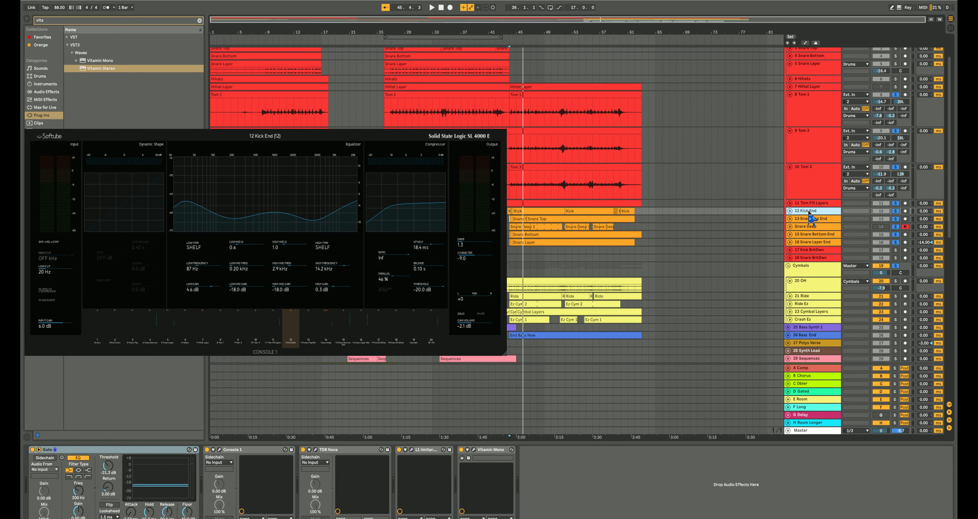
drag(953, 218, 954, 204)
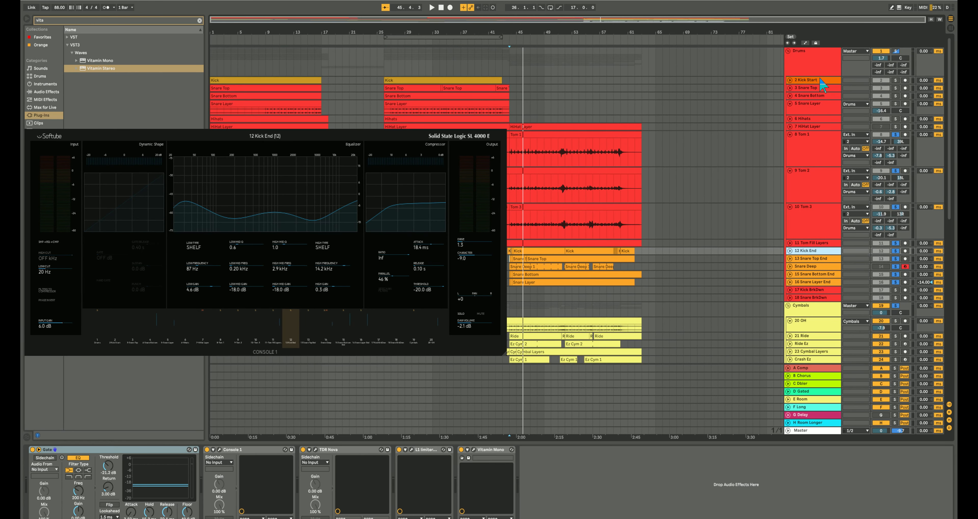
click(818, 81)
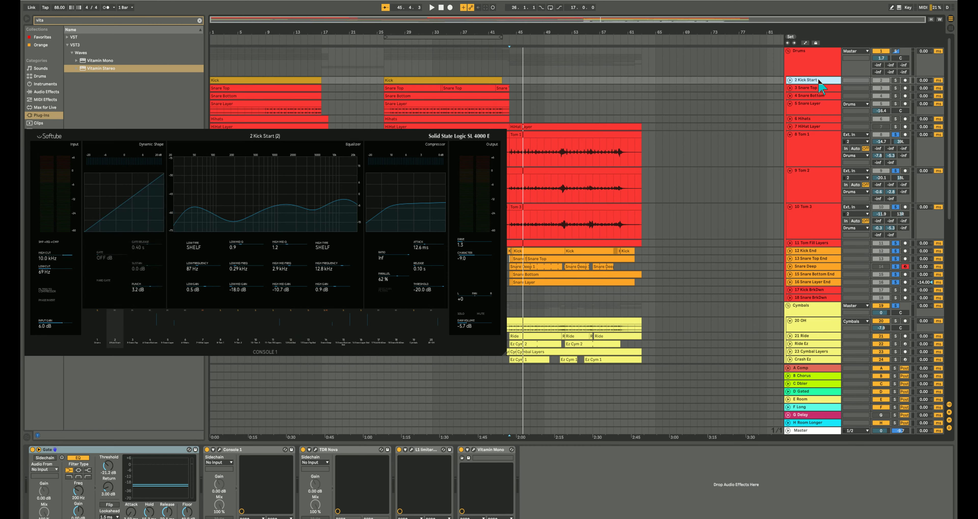
click(815, 251)
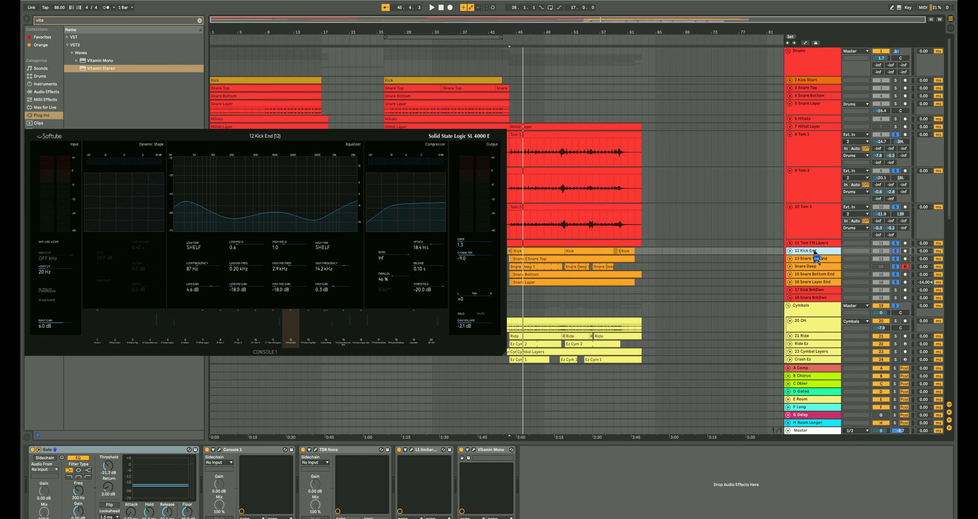
Check Snare Top End against Kick Start in Console 1, and go through its Vitamin Stereo, L1 limiter and Console 1 devices
click(816, 259)
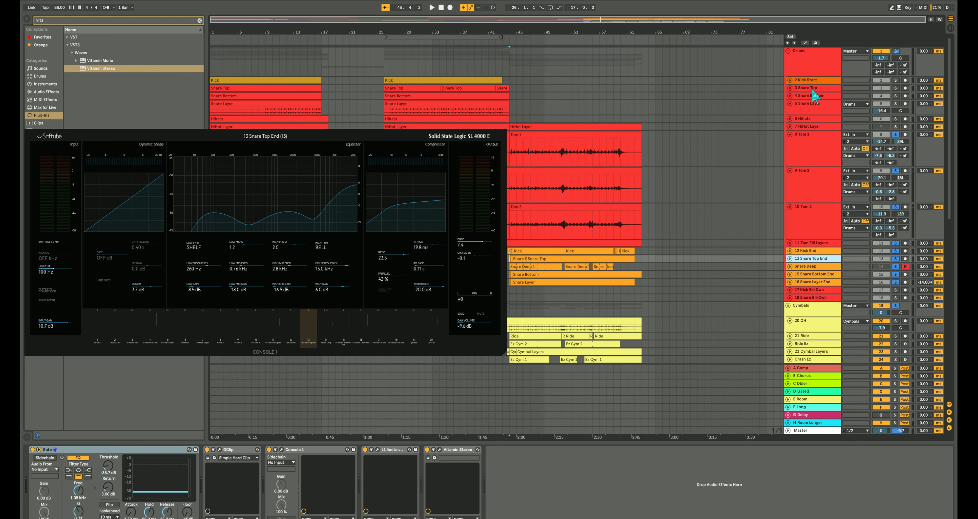
click(813, 80)
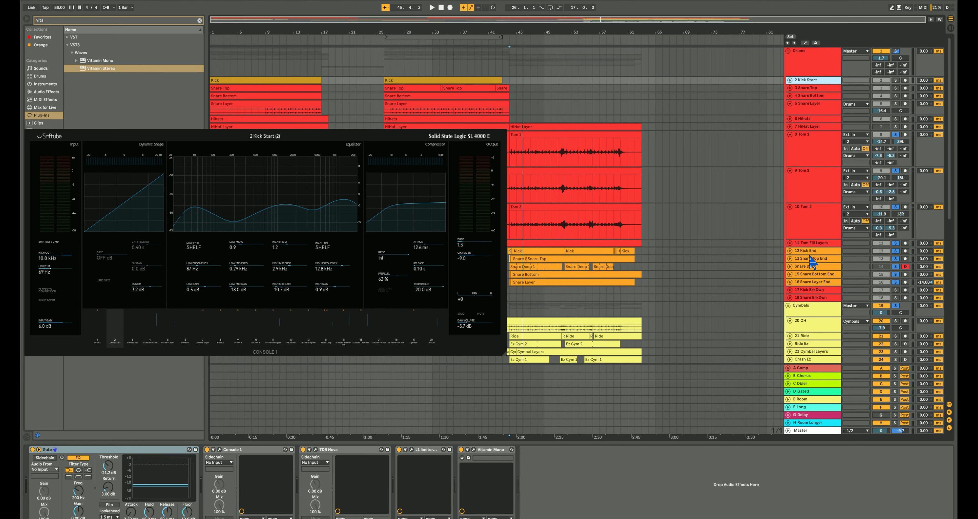
click(818, 261)
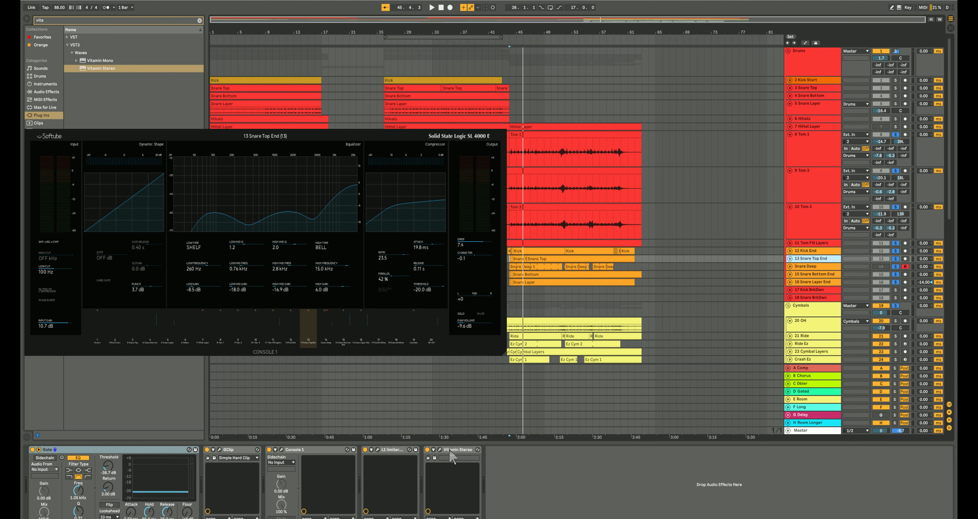
click(453, 458)
click(393, 451)
click(319, 449)
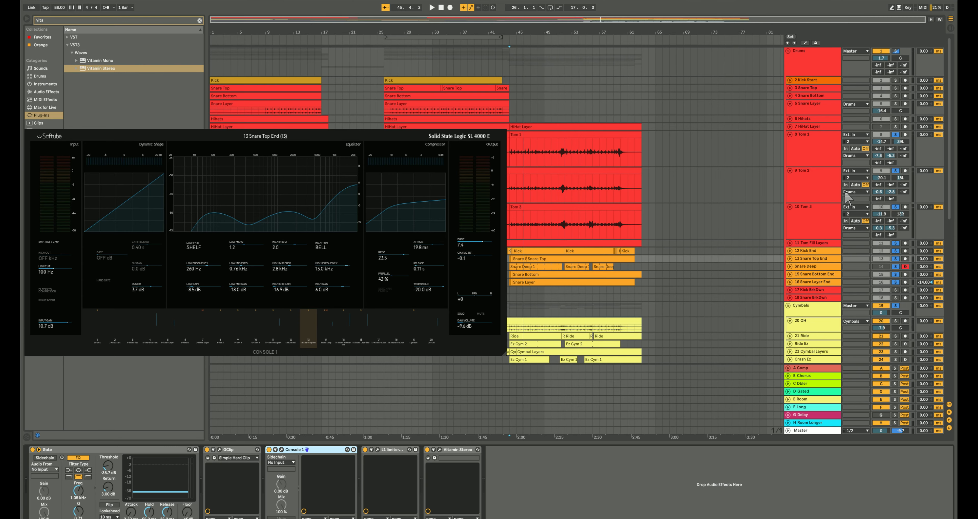
Review the Cymbals group, the OH compressor sidechained to Snare Top, and the Ride Ez device chain
scroll(952, 186, down, 5)
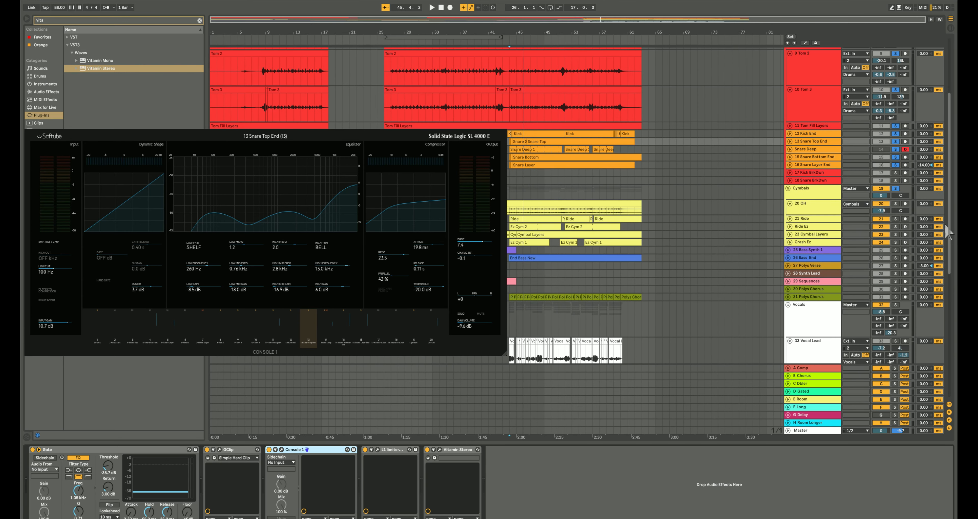
click(826, 199)
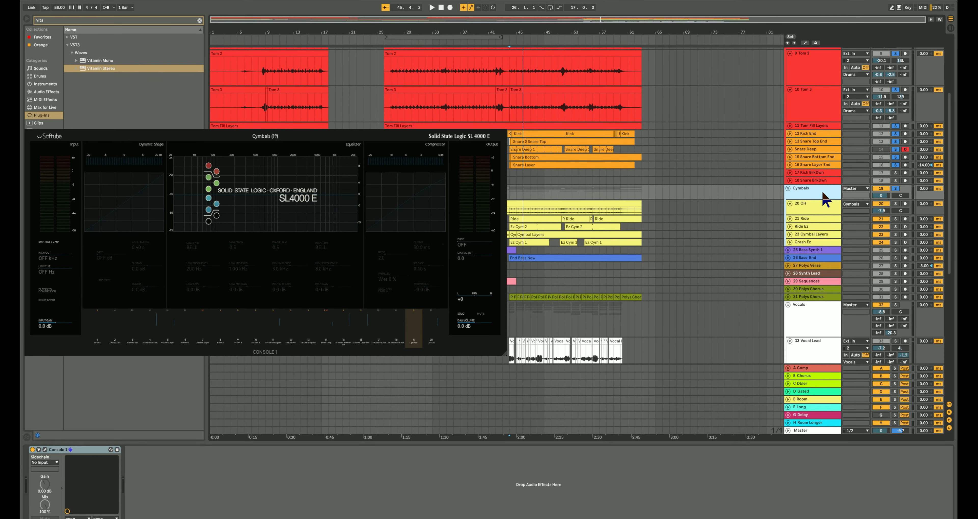
click(808, 211)
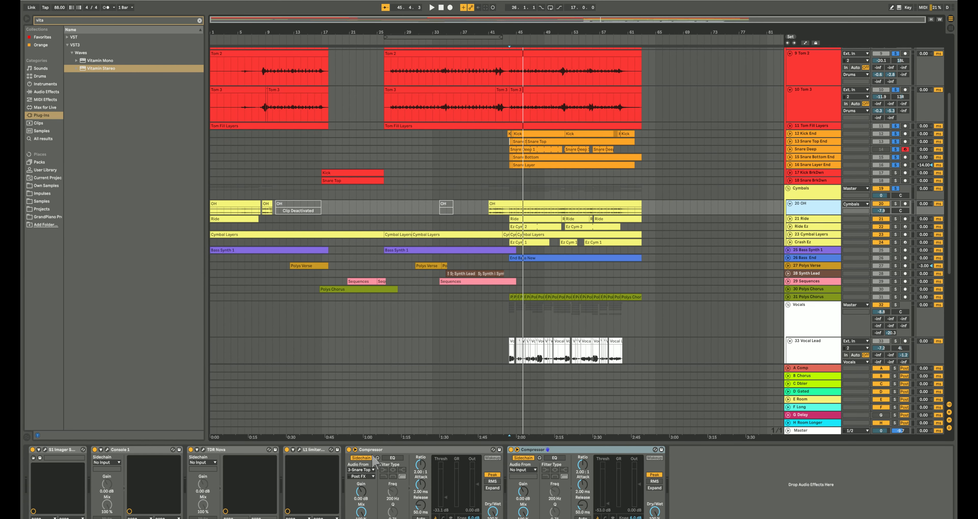
click(413, 450)
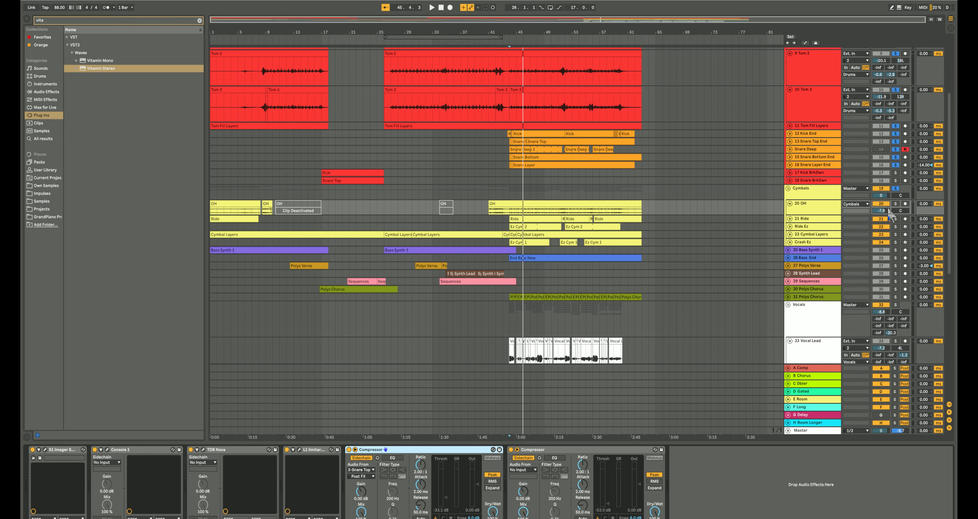
click(818, 228)
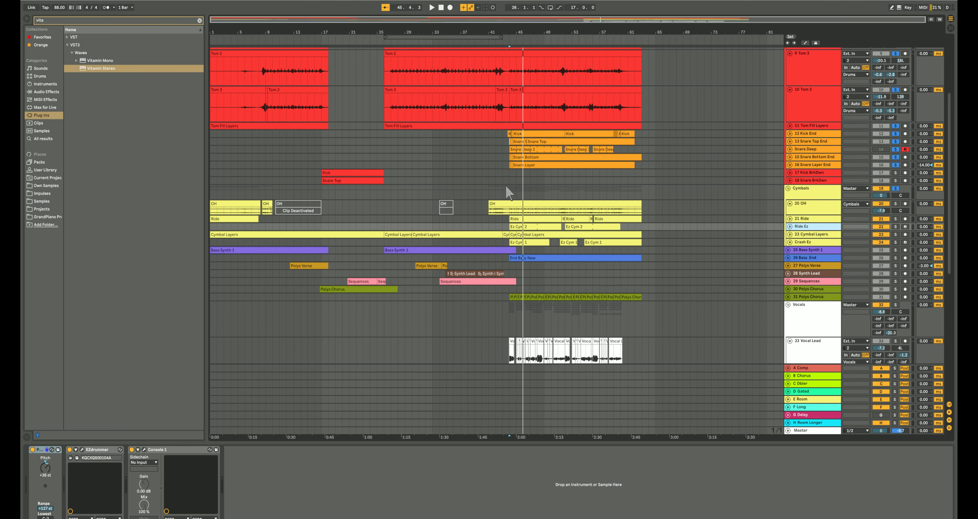
key(space)
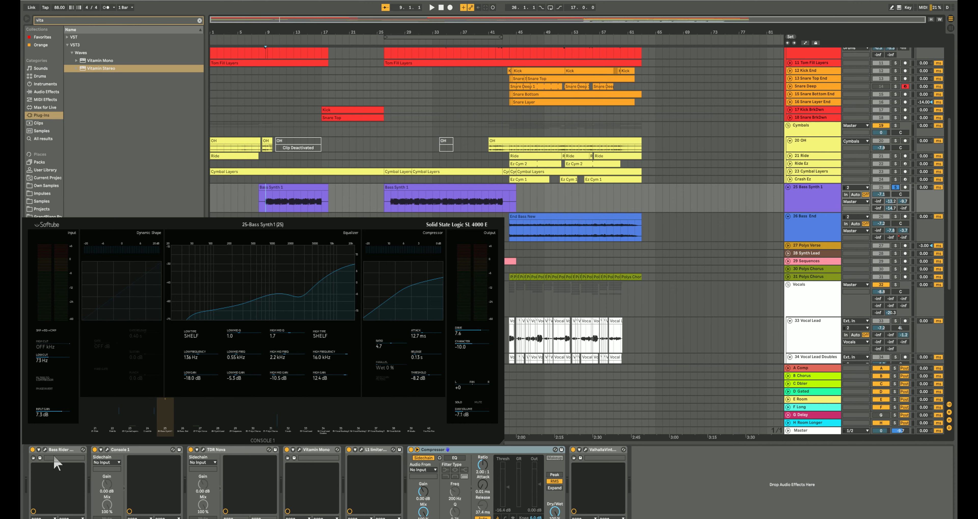
Inspect the TDR Nova and L1 limiter settings on Bass Synth 1, closing each plug-in window
click(203, 449)
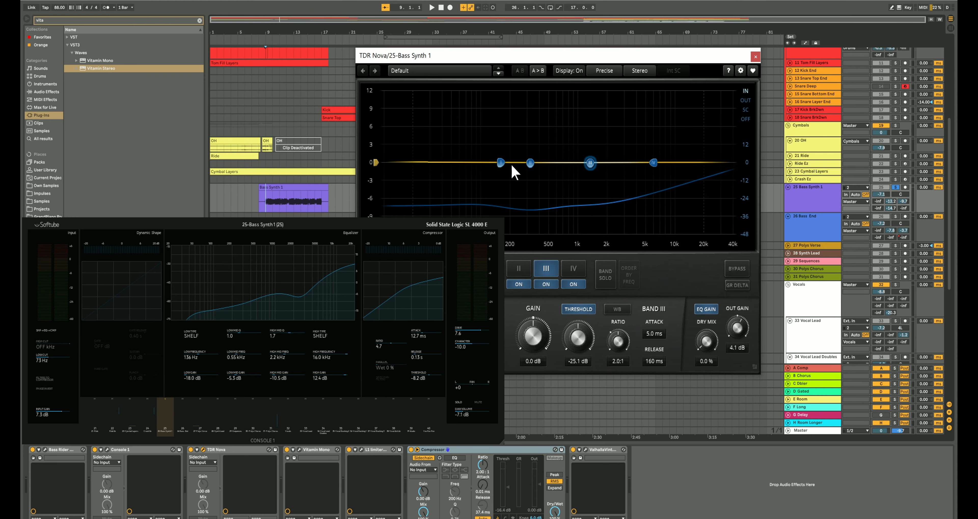
click(756, 57)
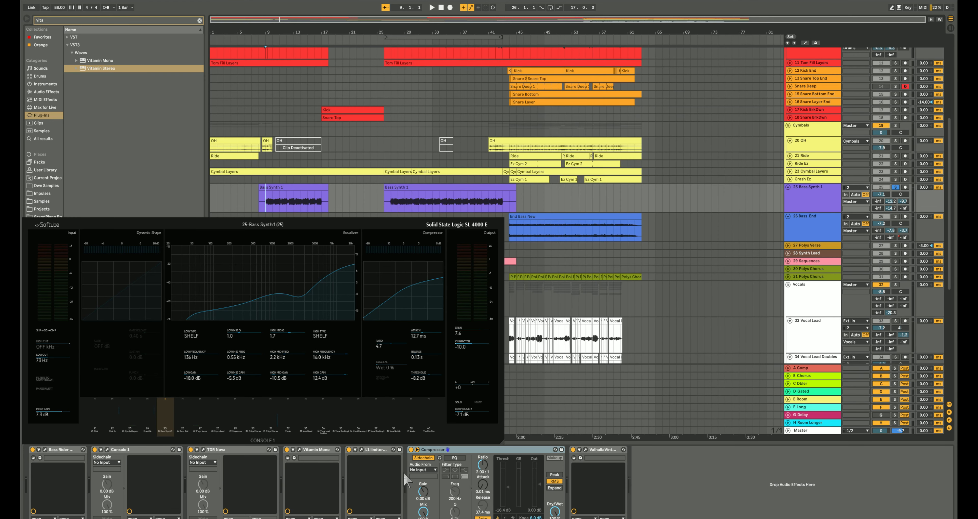
click(362, 449)
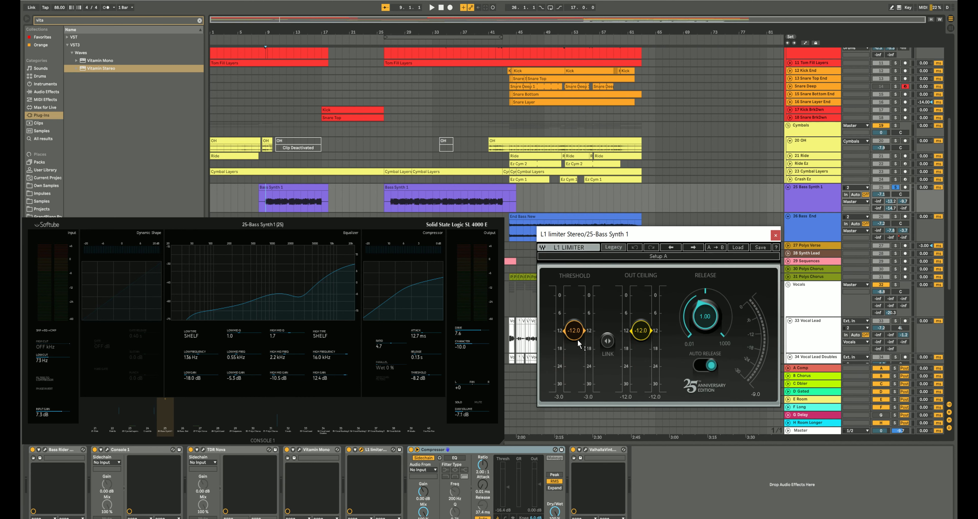
click(775, 235)
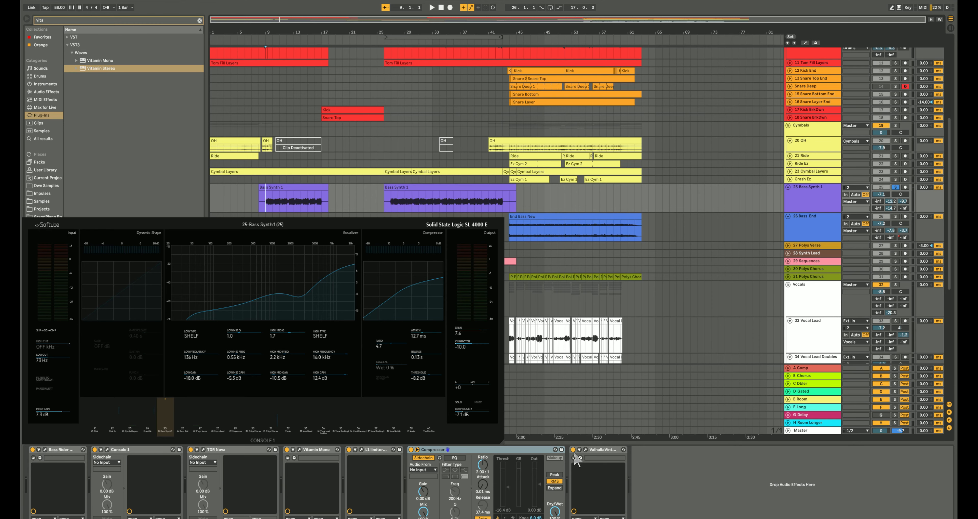
Open ValhallaVintageVerb on Bass Synth 1 and move its window clear of the track's mixer controls
click(586, 449)
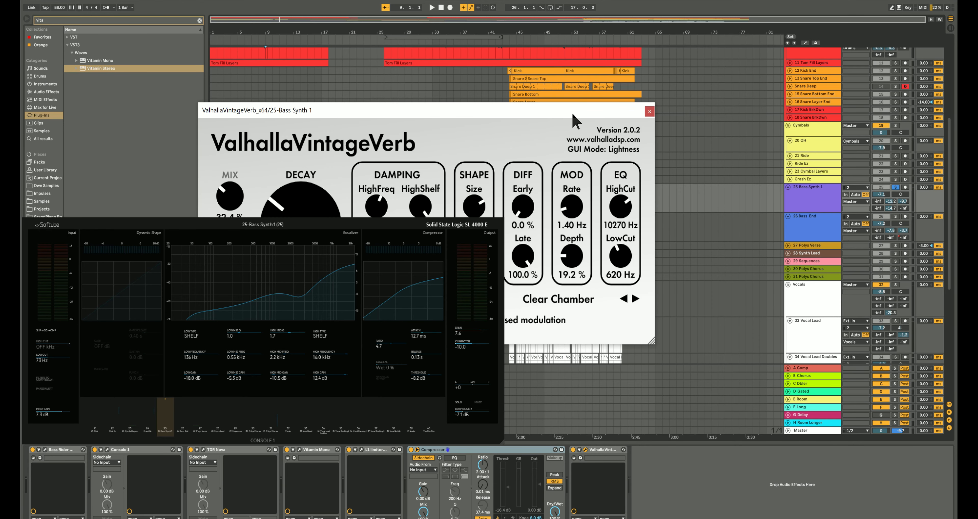
drag(573, 114, 689, 251)
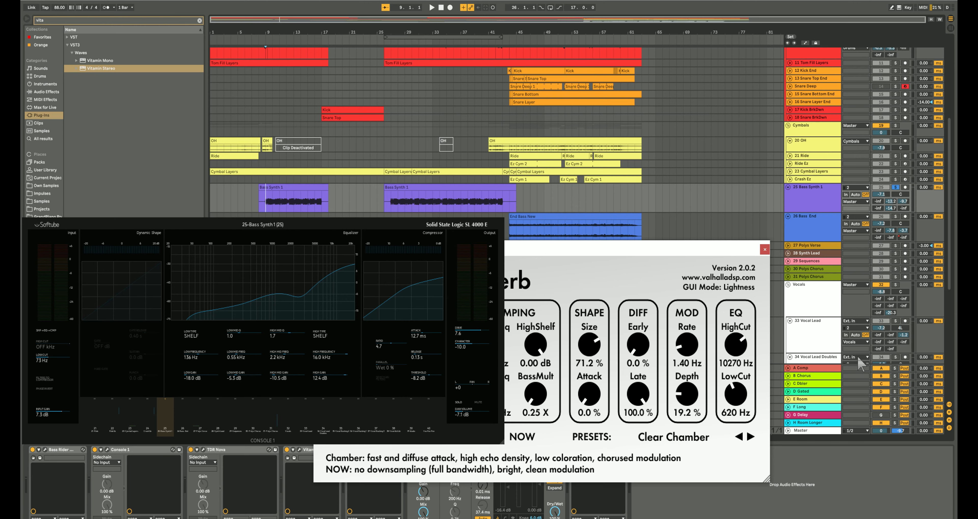
mouse_move(740, 252)
mouse_down()
mouse_move(739, 231)
mouse_move(741, 258)
mouse_up()
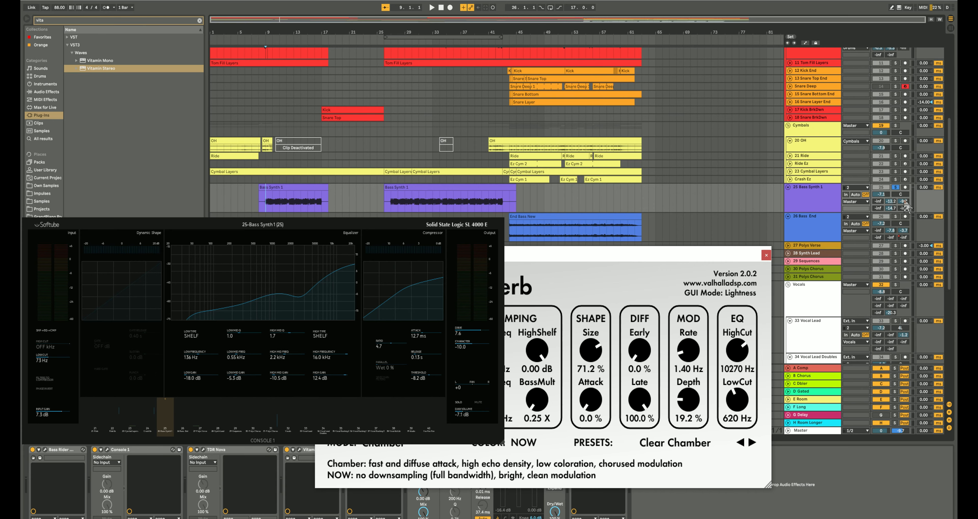
drag(735, 255, 890, 296)
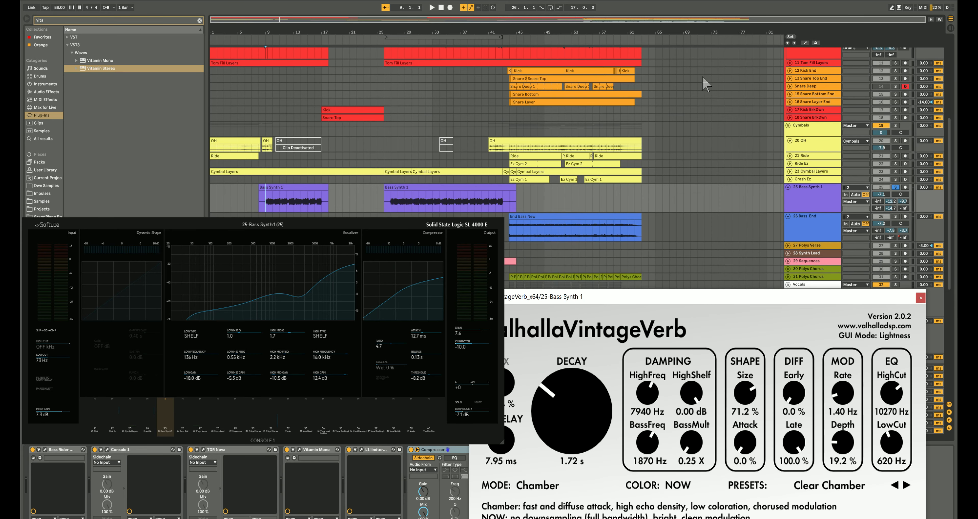
Play the soloed Bass Synth 1, toggle its ValhallaVintageVerb bypass, and reposition the reverb window
key(space)
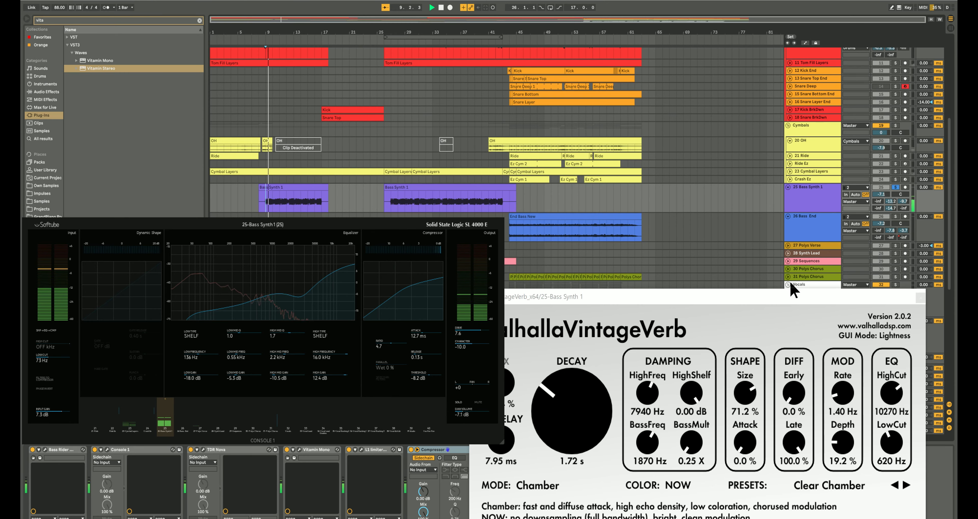
drag(786, 294, 757, 141)
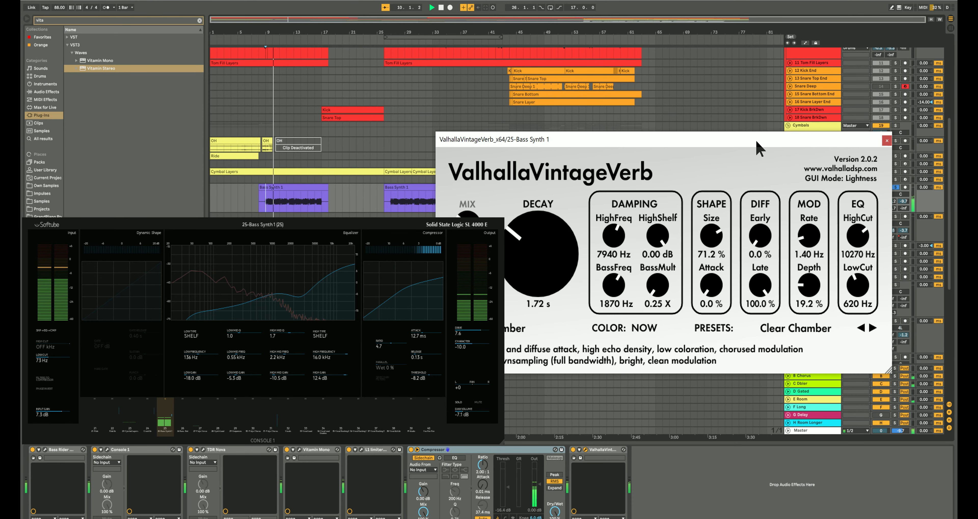
click(573, 450)
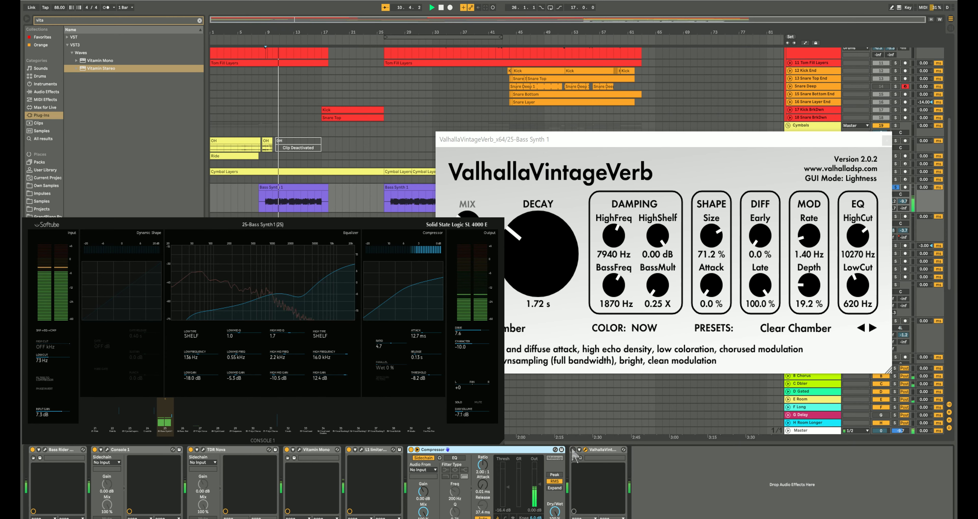
drag(715, 141, 631, 145)
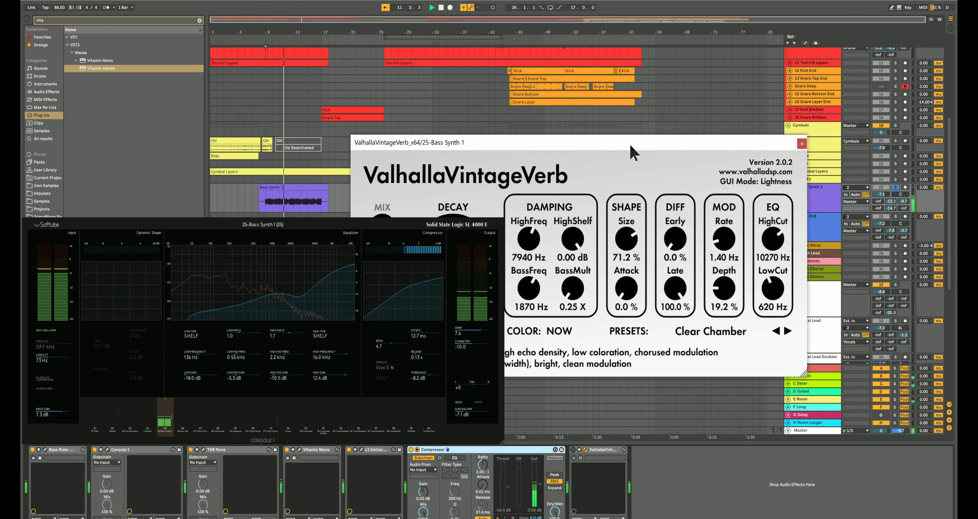
Clear the Bass Synth 1 solo, toggle its reverb in the full mix, stop playback, and move the reverb window lower
key(s)
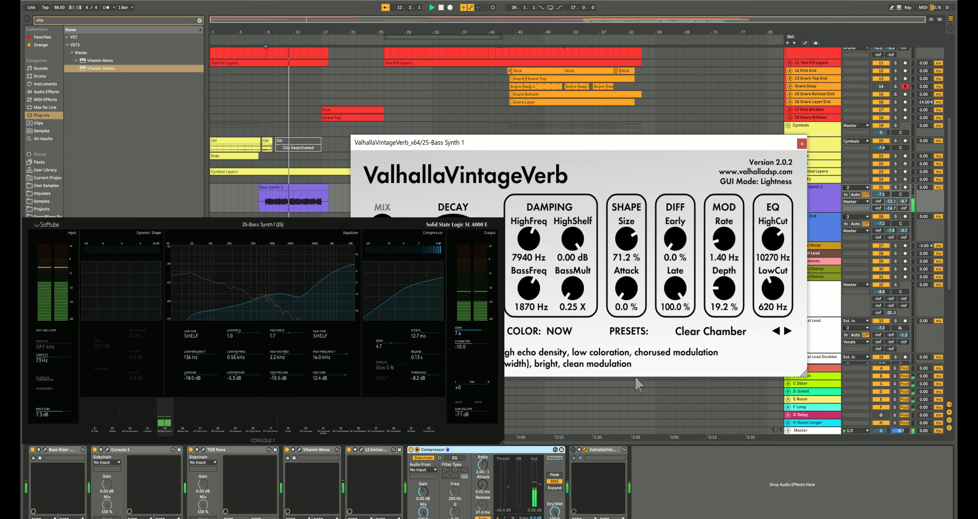
click(575, 457)
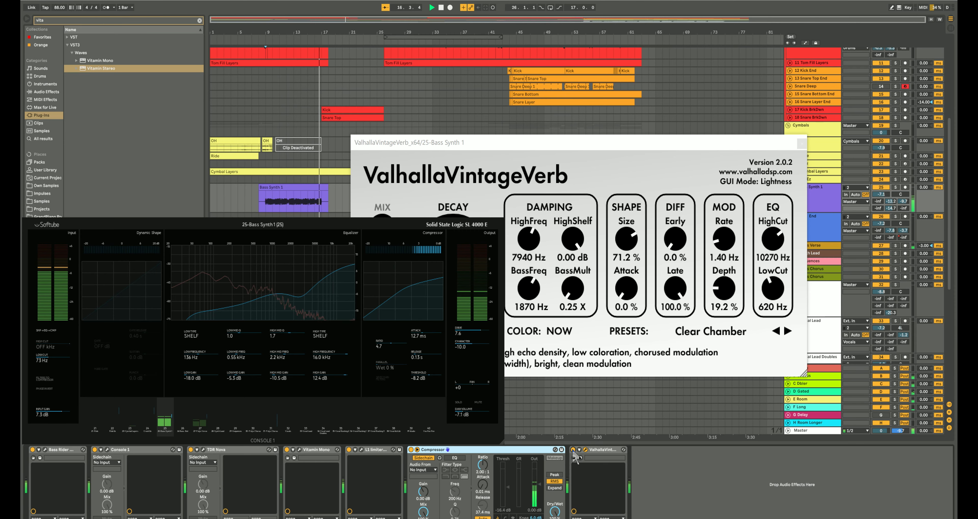
key(space)
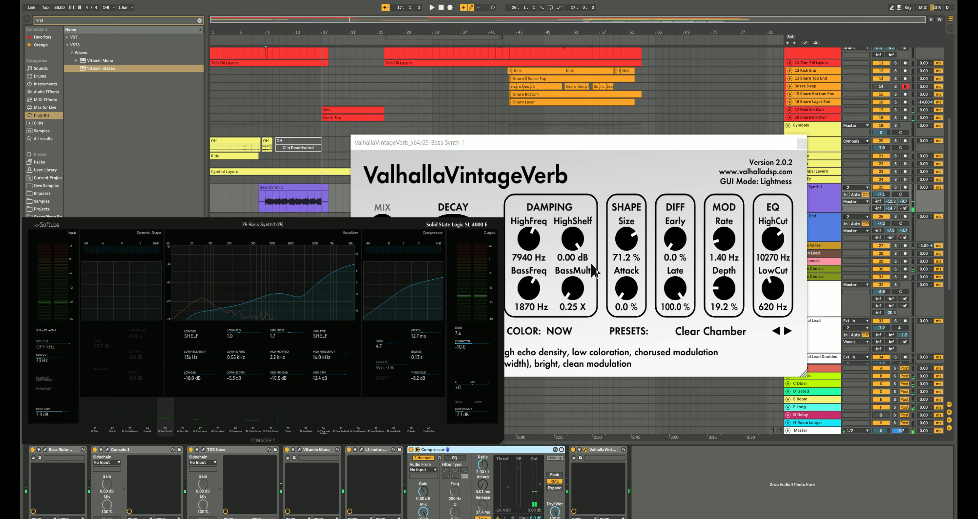
drag(586, 143, 595, 268)
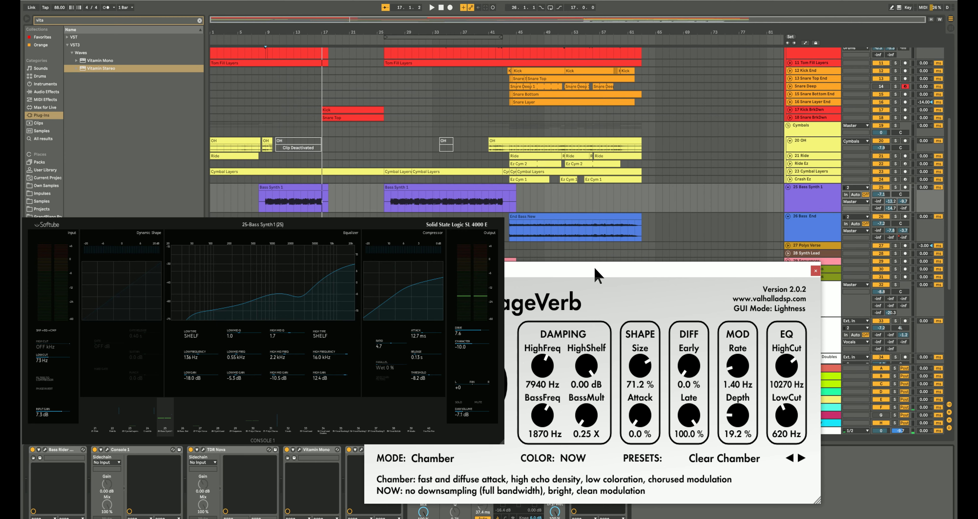
Select the End Bass clip on the Bass End track and play the track soloed
click(391, 200)
drag(578, 267, 544, 269)
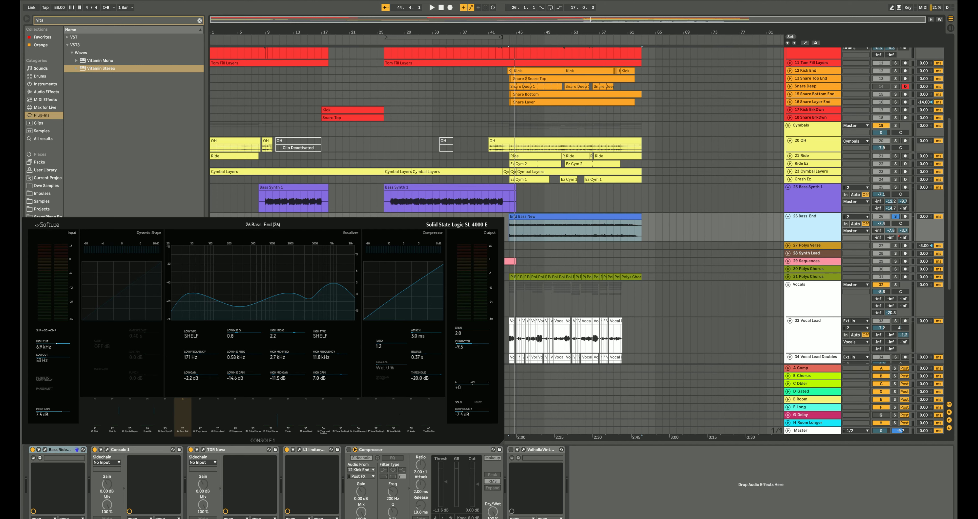
click(590, 215)
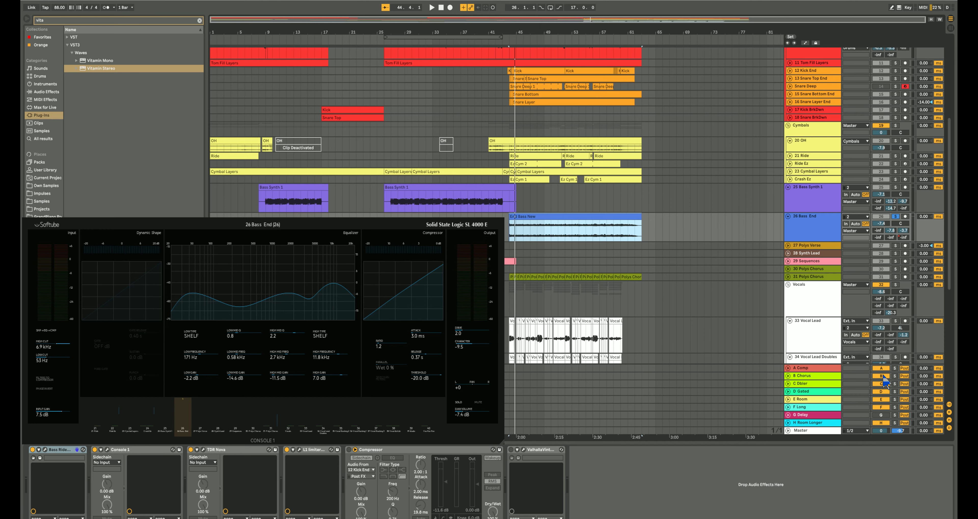
key(space)
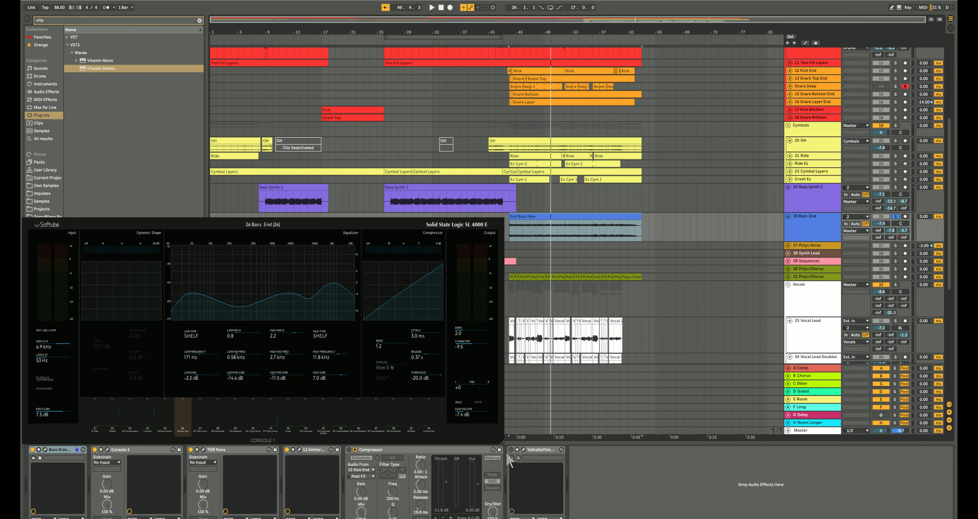
Open ValhallaVintageVerb on Bass End, start soloed playback, and position the reverb window clear of the device chain
click(523, 450)
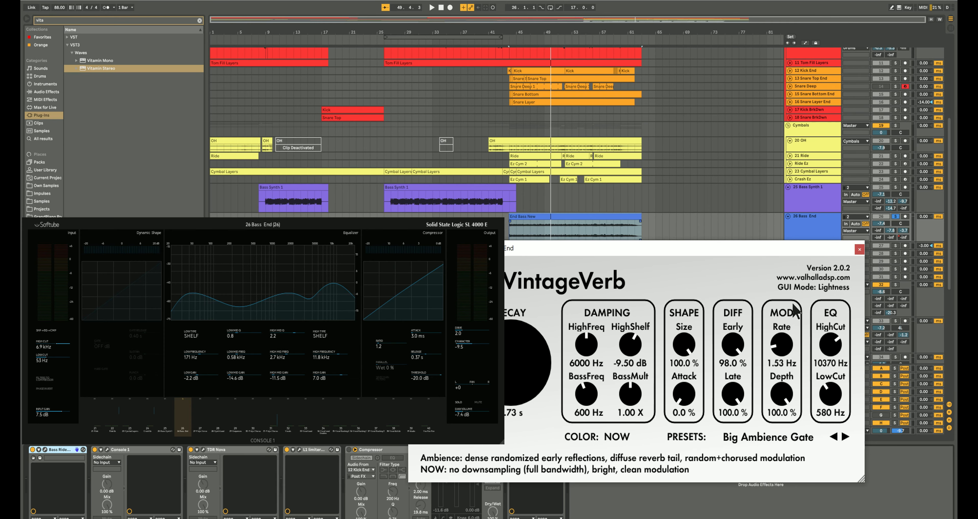
drag(787, 255, 766, 304)
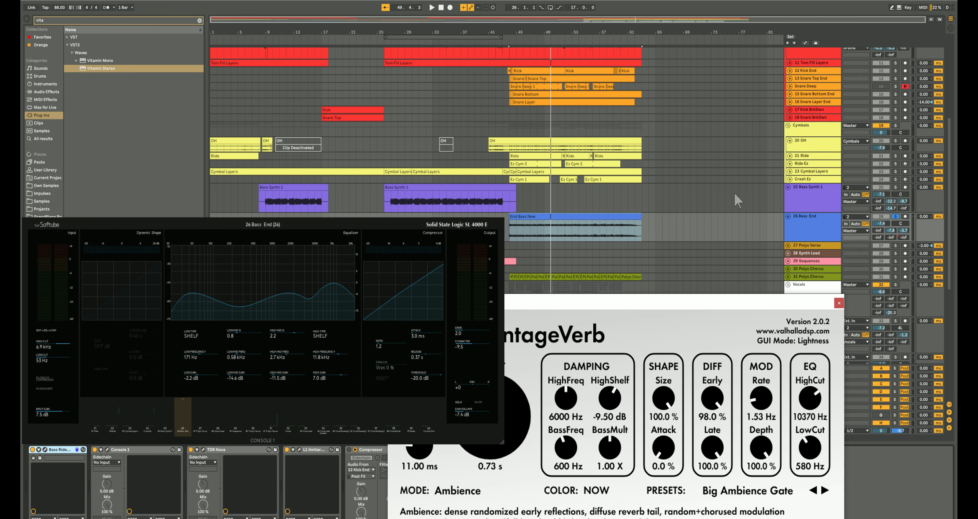
key(space)
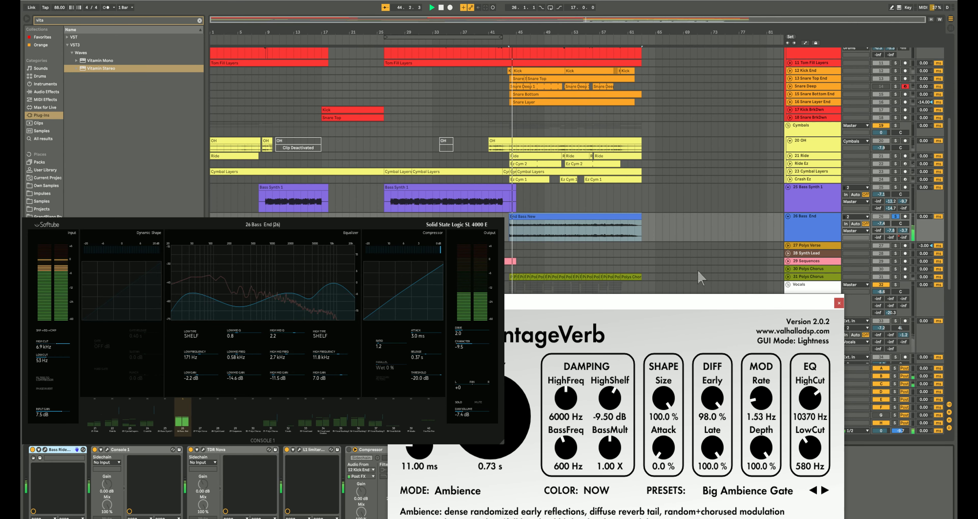
drag(697, 299, 723, 95)
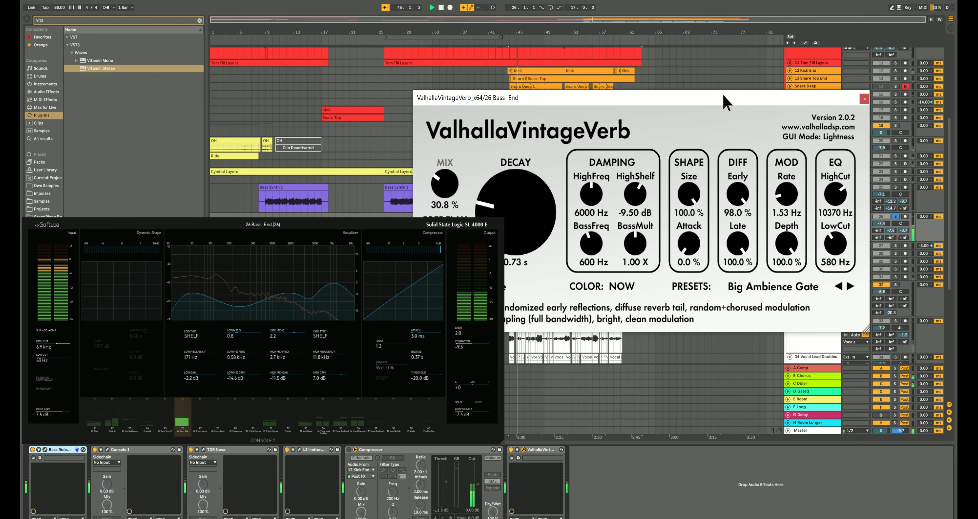
Bypass and re-enable ValhallaVintageVerb on the soloed Bass End during playback, and move the reverb window lower
click(512, 449)
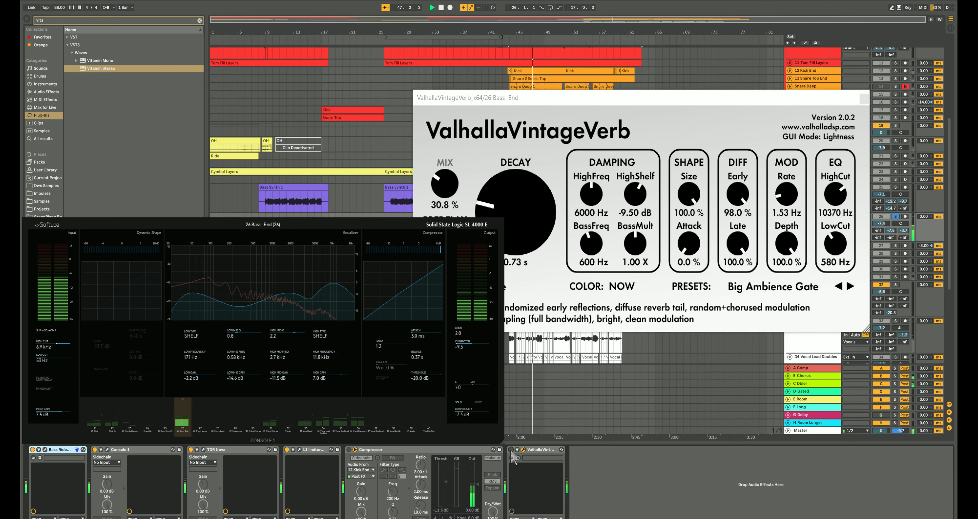
click(511, 449)
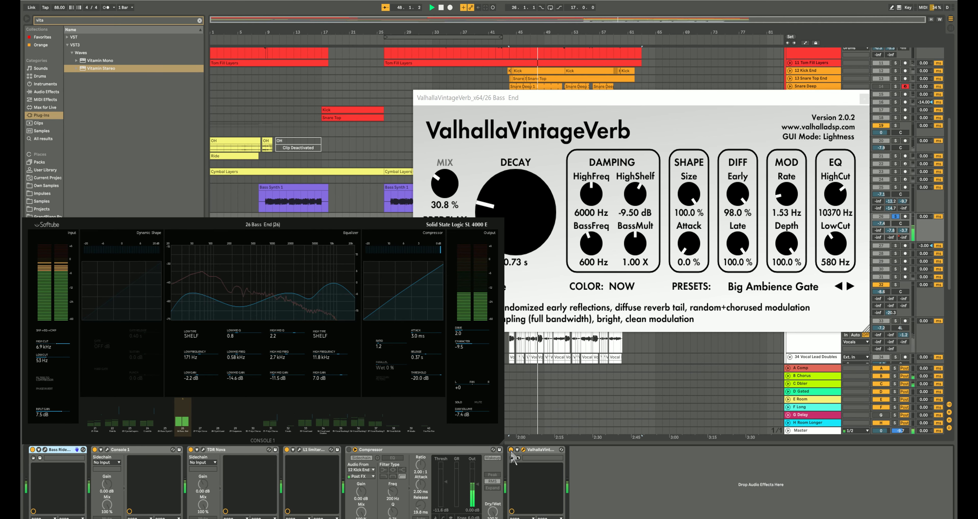
drag(696, 100, 636, 288)
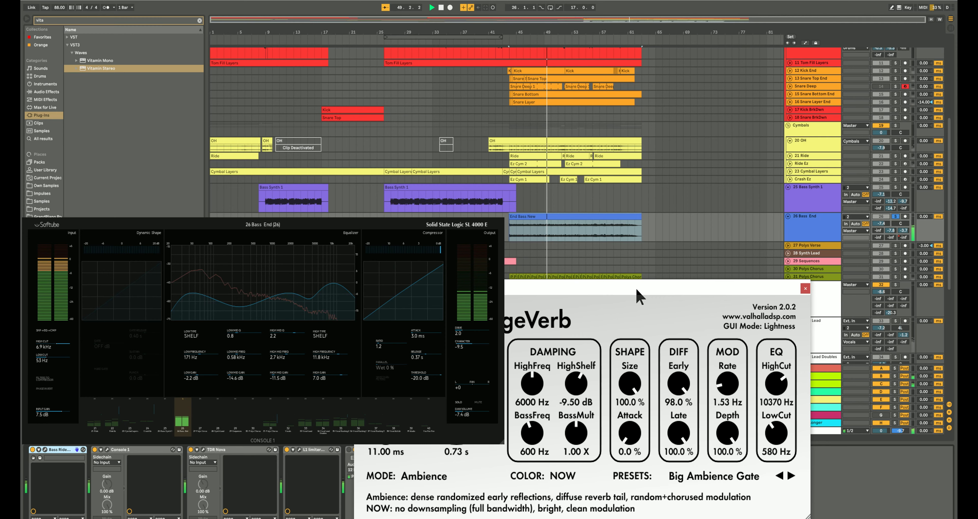
Clear the Bass End solo, compare its reverb on and off twice in the full mix, and reposition the reverb window
click(896, 216)
drag(723, 293, 713, 108)
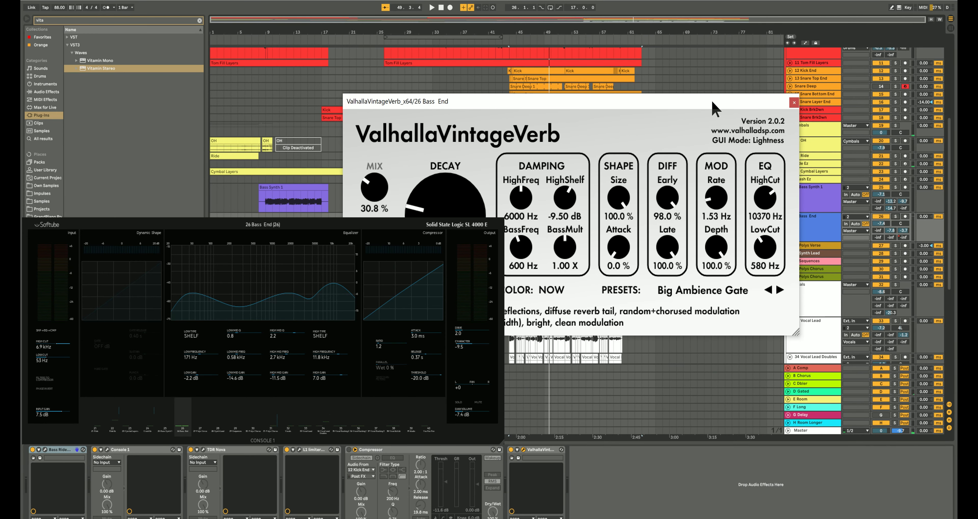
key(space)
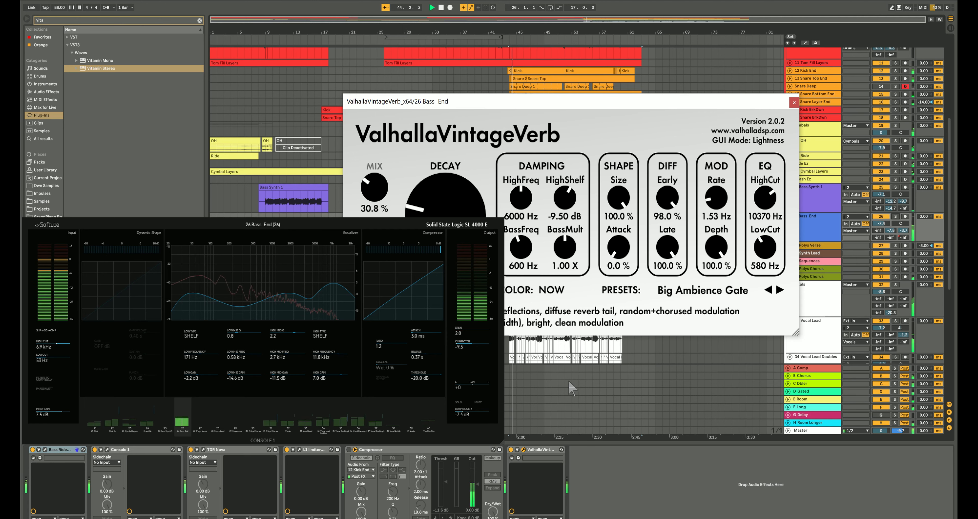
click(512, 450)
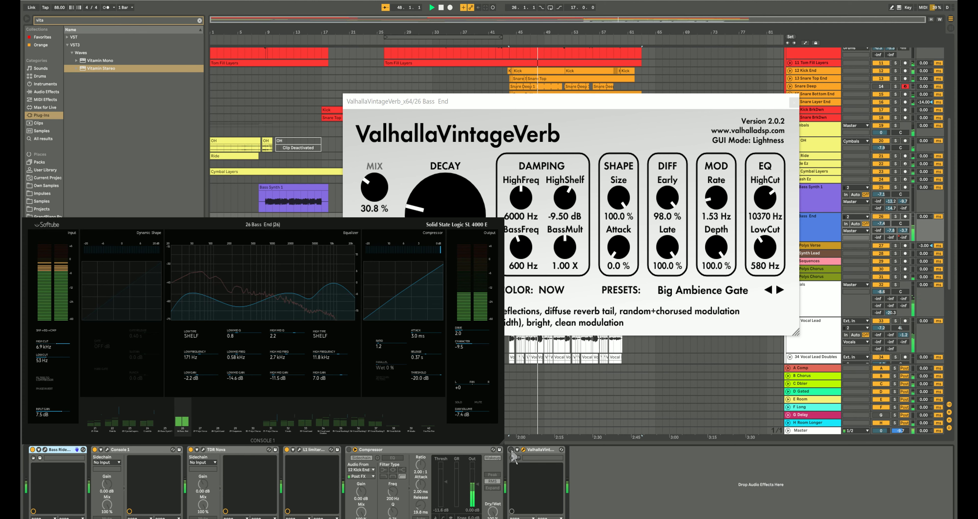
click(512, 450)
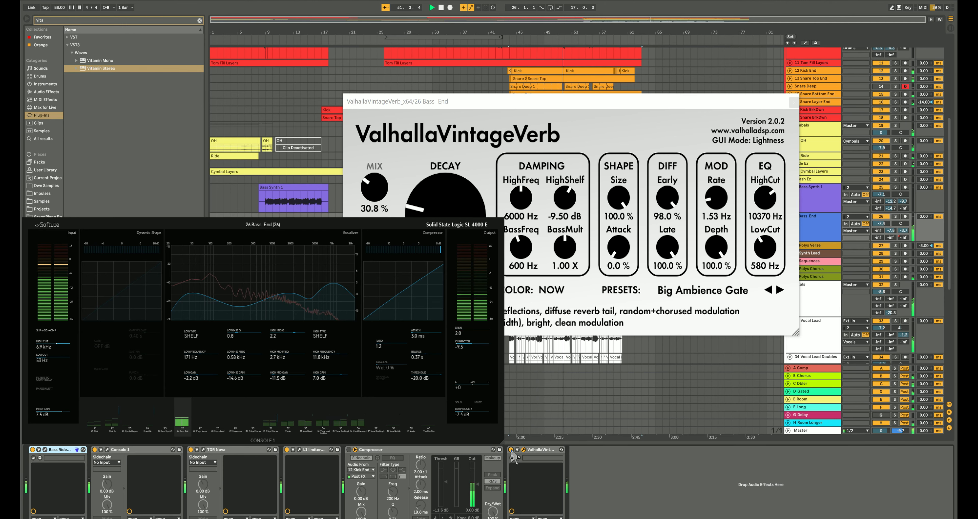
click(511, 450)
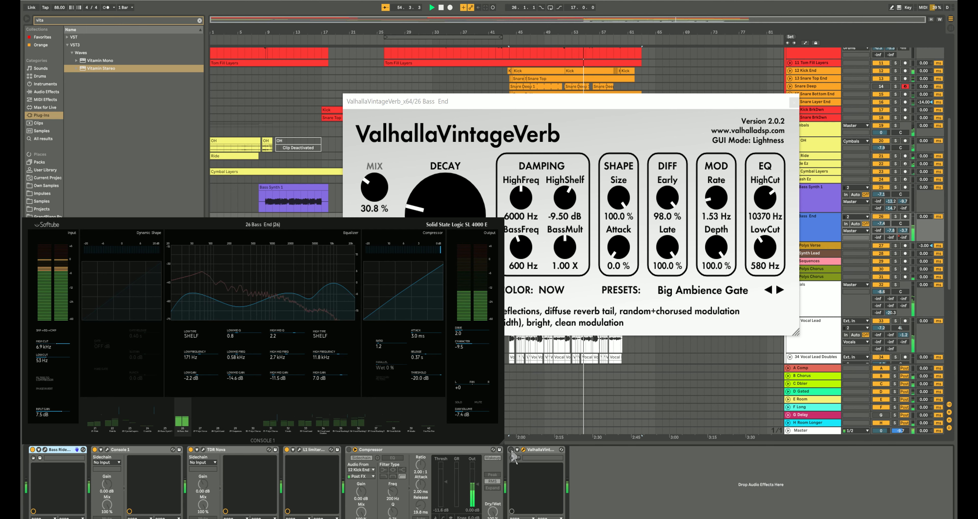
click(511, 450)
drag(696, 101, 699, 307)
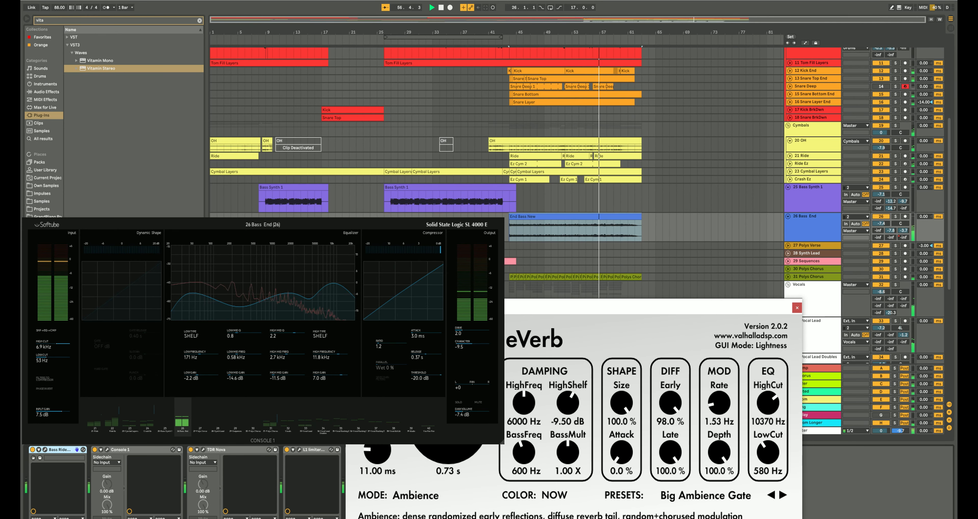
drag(610, 312, 455, 107)
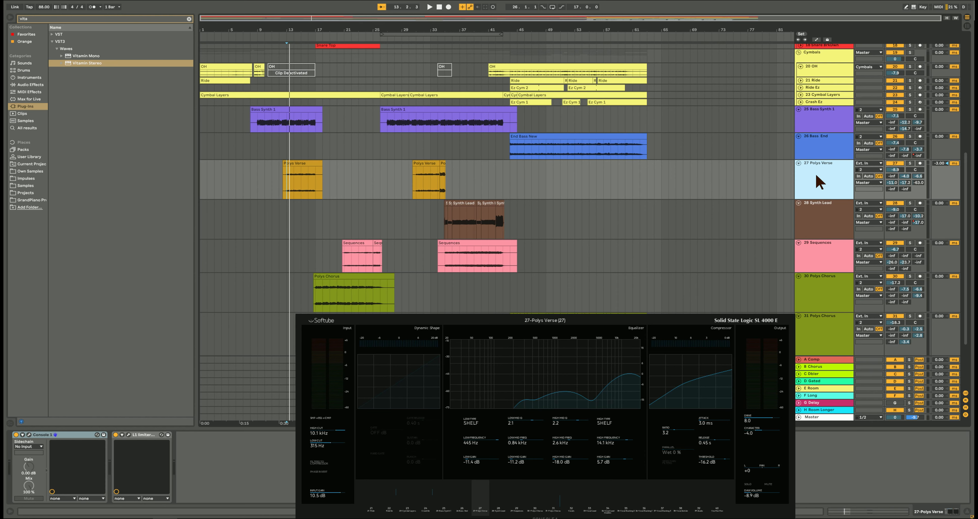
Select the first Polys Verse clip, move the Console 1 window aside, and play the Polys Verse track soloed
click(294, 164)
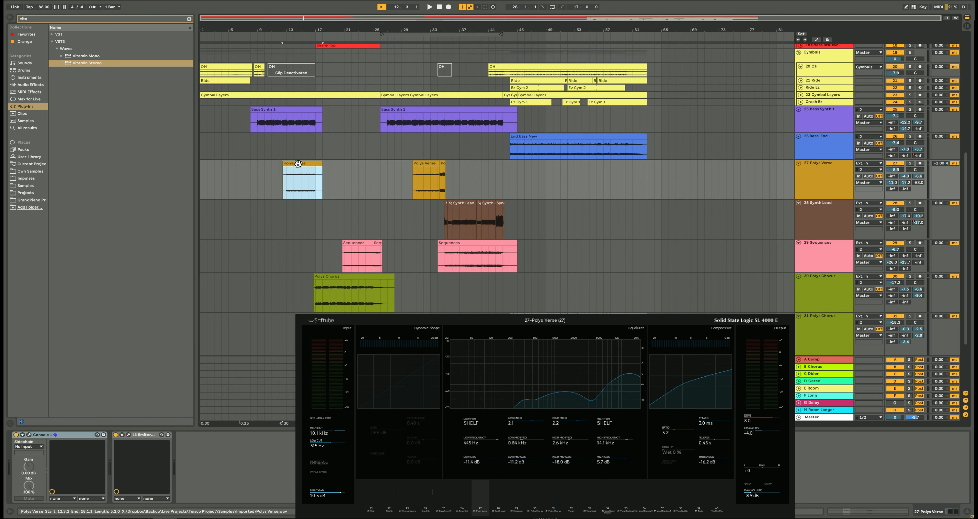
drag(461, 326, 391, 316)
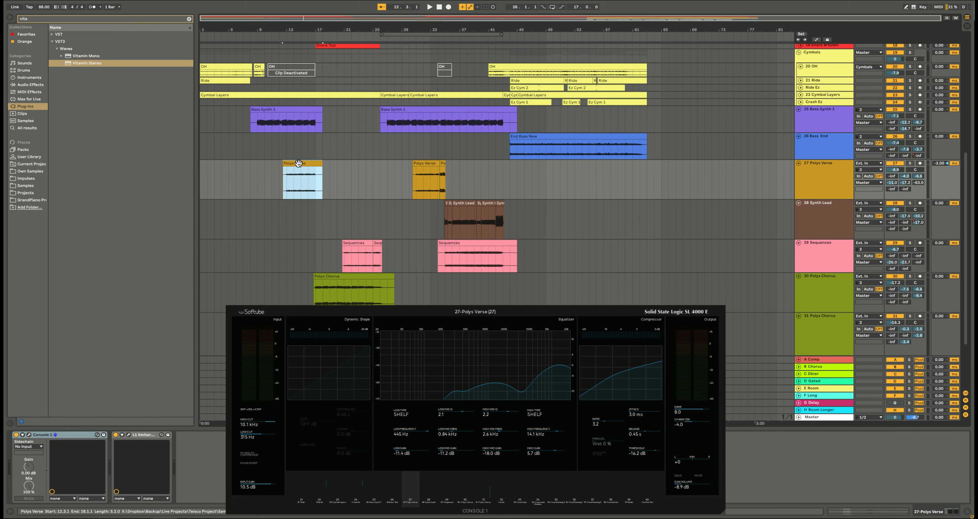
click(847, 164)
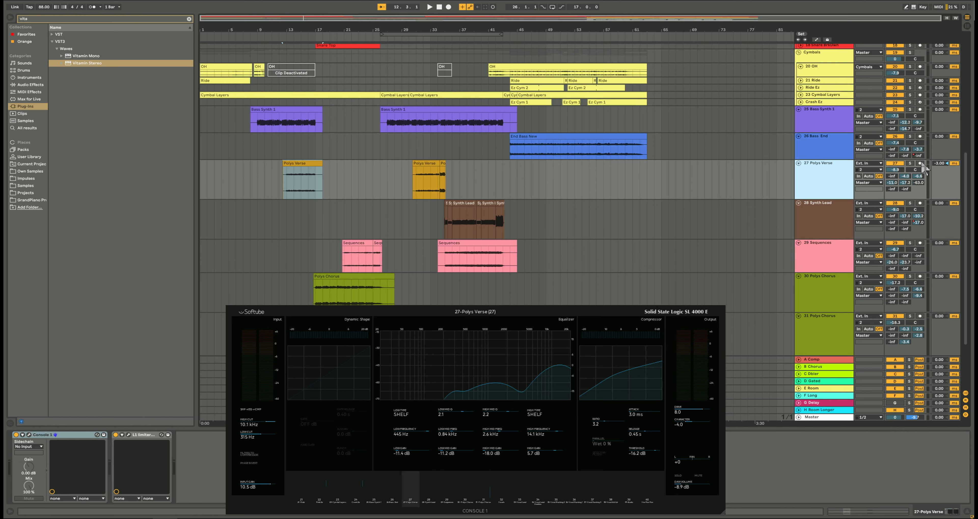
click(911, 163)
key(space)
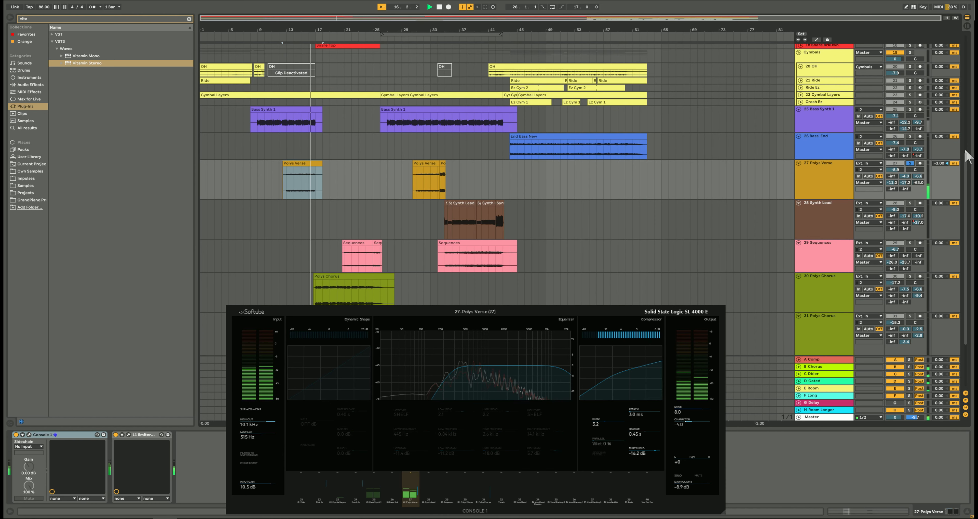
key(space)
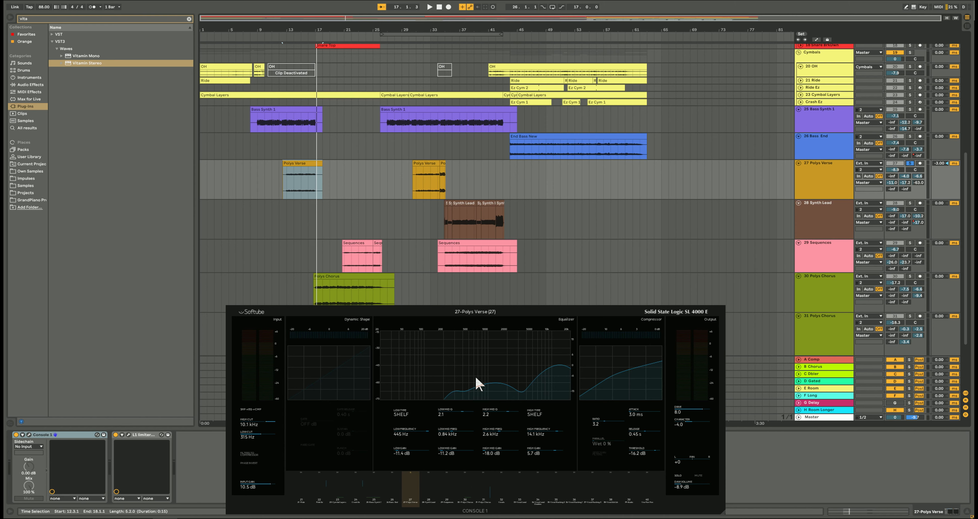
Play the Polys Verse track from the start of its first clip and clear its solo to hear the full mix
click(848, 173)
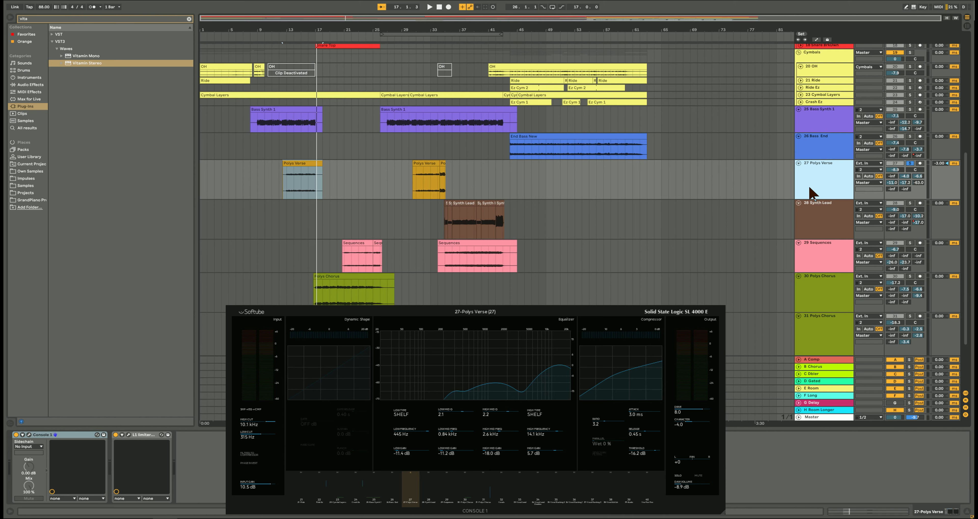
click(285, 179)
key(space)
click(910, 164)
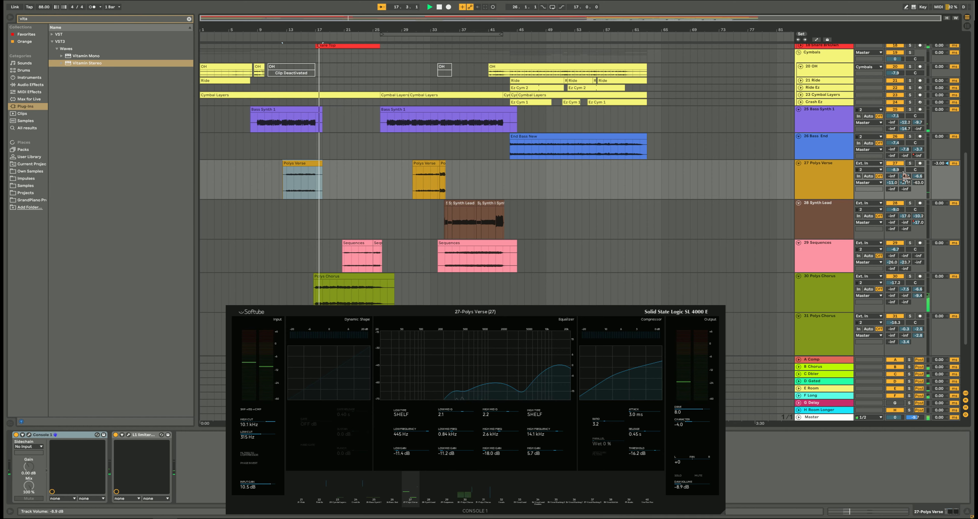
Show track 30 Polys Chorus in Console 1 during playback, move the Console 1 window lower, and stop playback
click(825, 283)
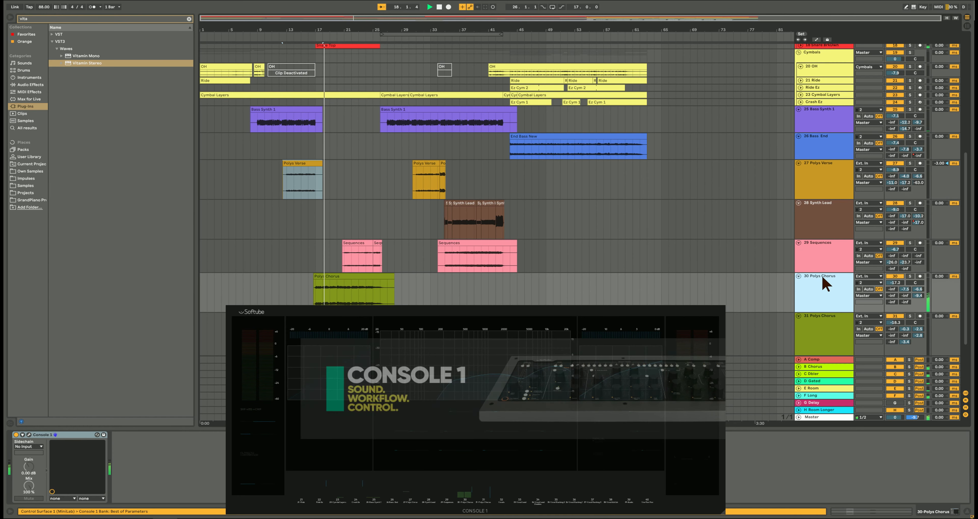
mouse_move(613, 317)
mouse_down()
mouse_move(602, 340)
mouse_move(600, 328)
mouse_up()
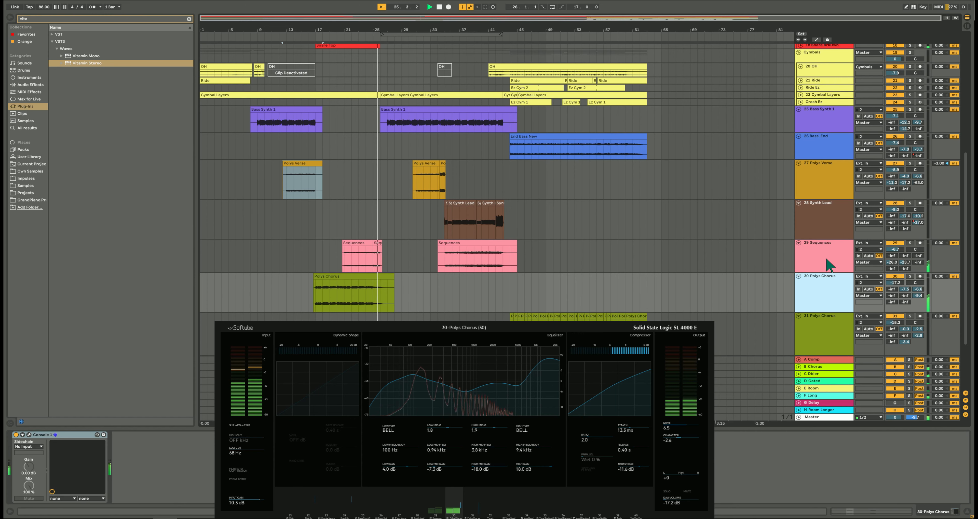
key(space)
Select the first Sequences clip and its track to display the Sequences device chain
click(356, 242)
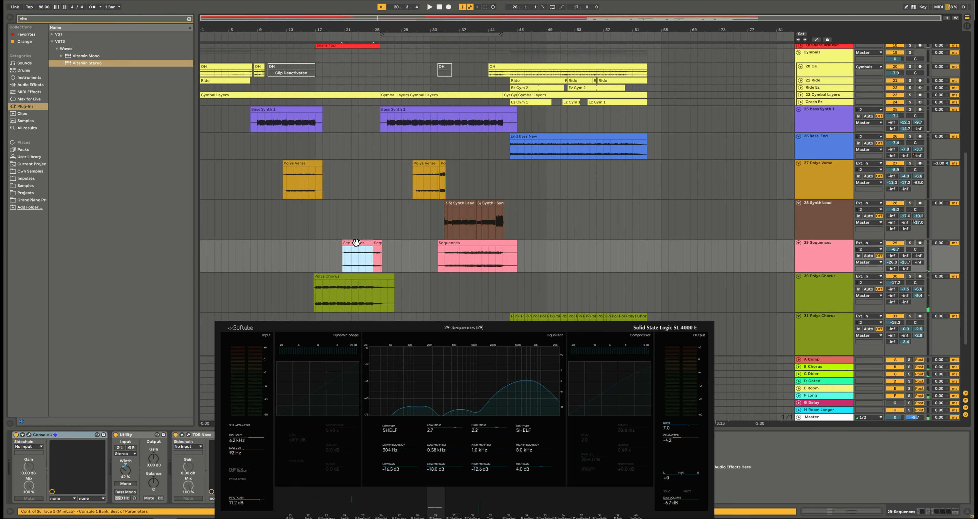
click(832, 243)
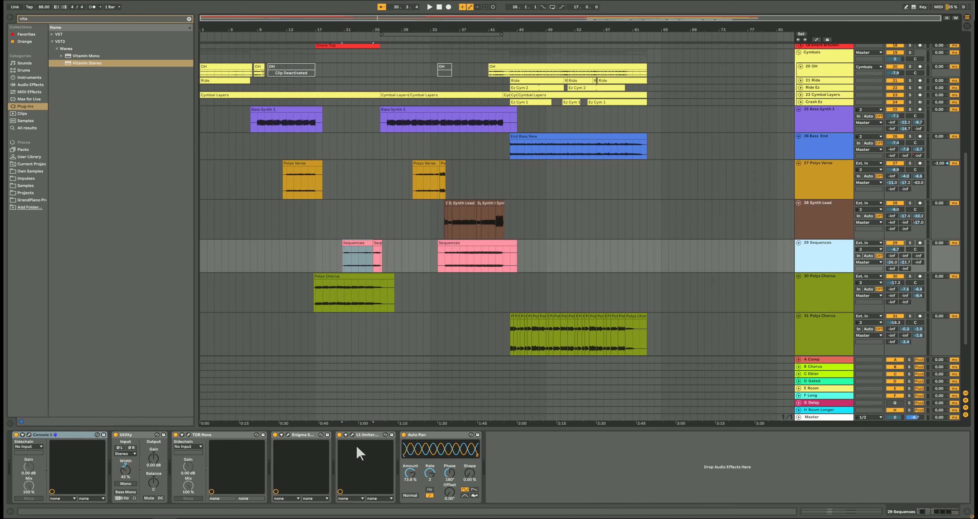